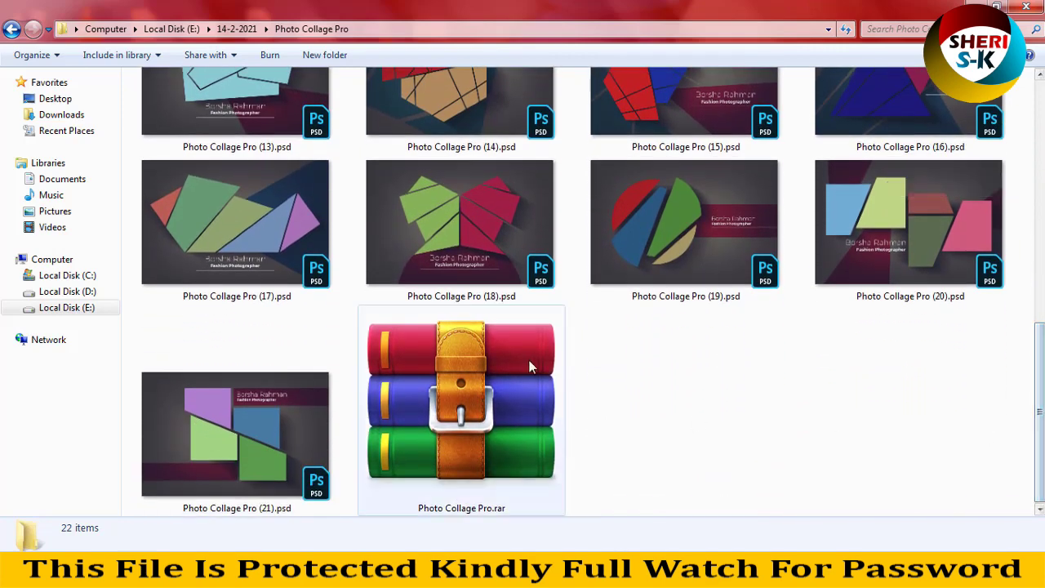
Check the file size of the Photo Collage Pro.rar archive in its properties
click(485, 337)
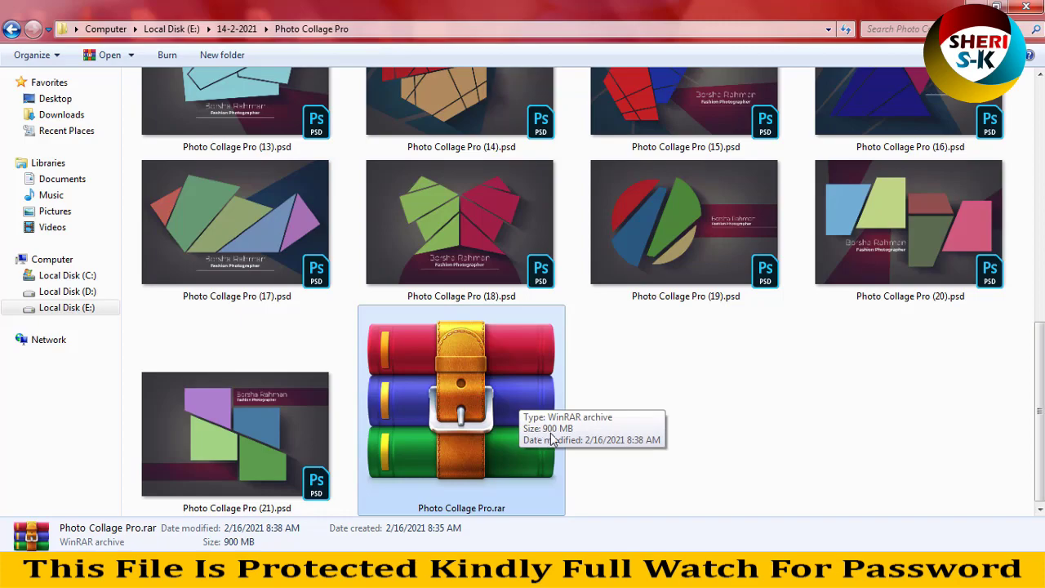
right_click(484, 417)
click(516, 400)
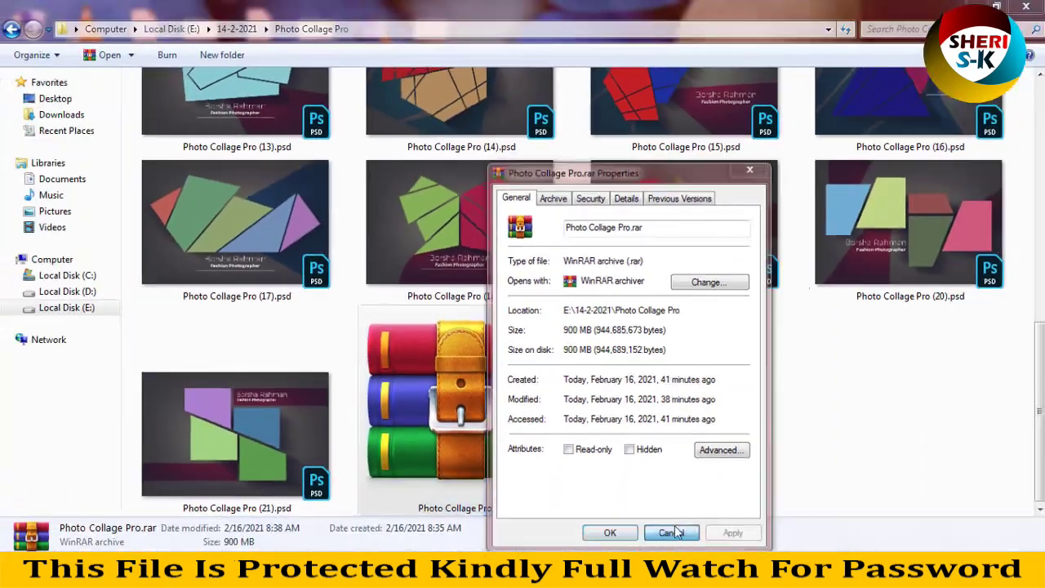
click(671, 536)
click(746, 419)
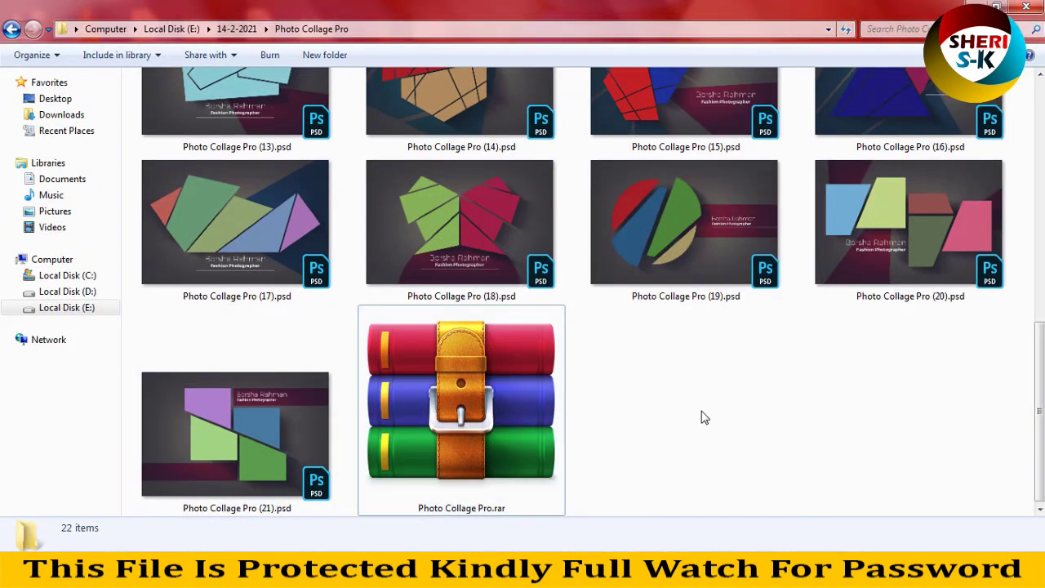
Check the combined size of all the PSD files in the folder, leaving out the RAR archive
key(ctrl+a)
ctrl+click(499, 434)
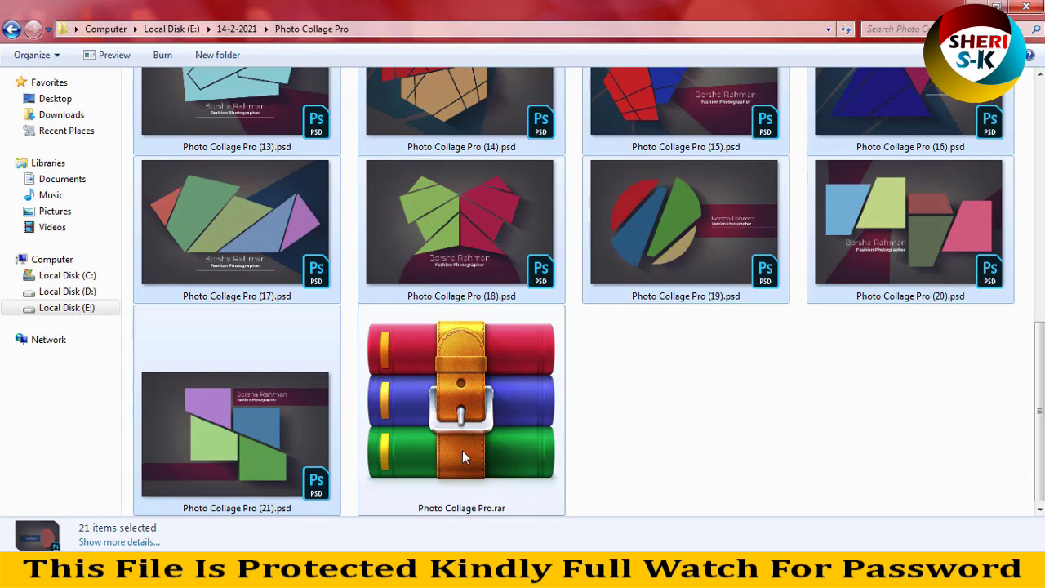
right_click(280, 434)
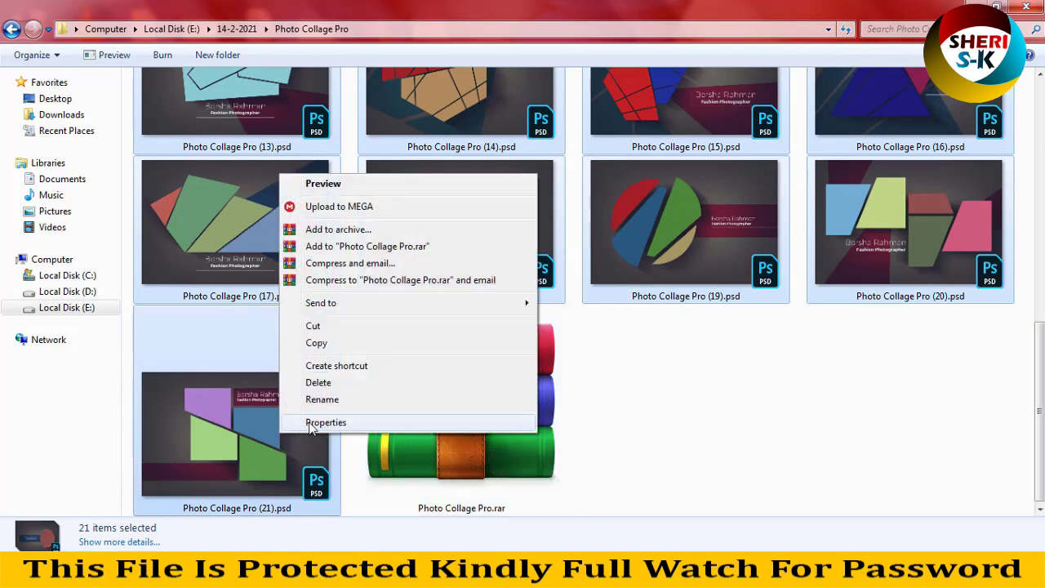
click(357, 429)
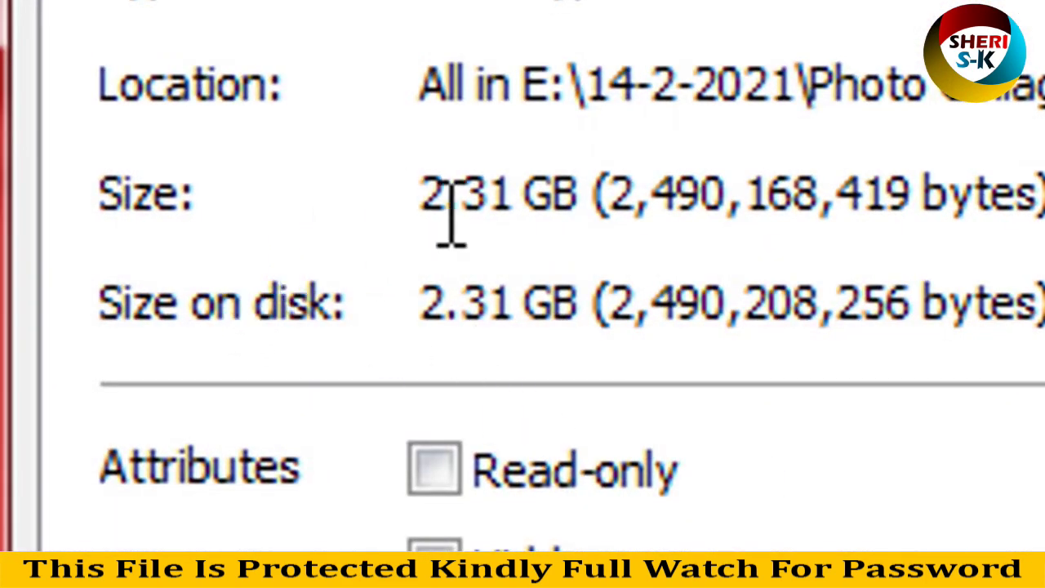
drag(513, 211, 385, 204)
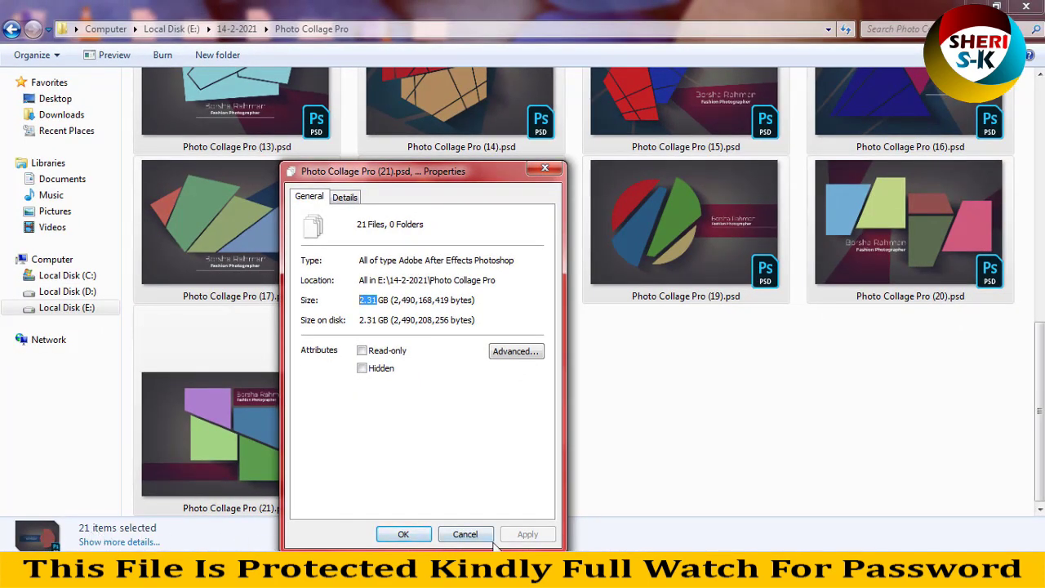
click(464, 534)
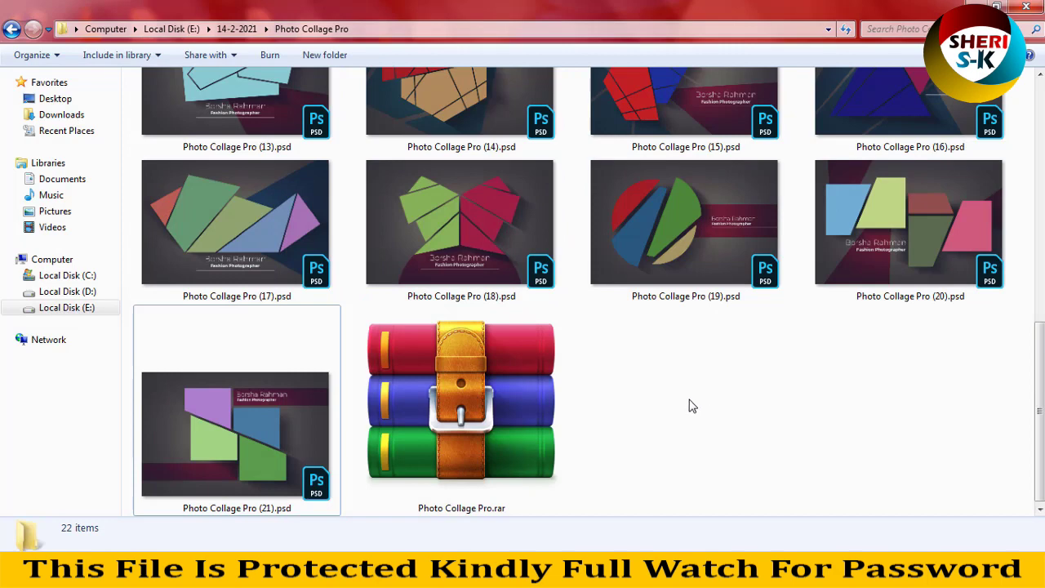
Browse the Photo Collage Pro PSD thumbnails to examine the different collage layouts
scroll(688, 399, up, 5)
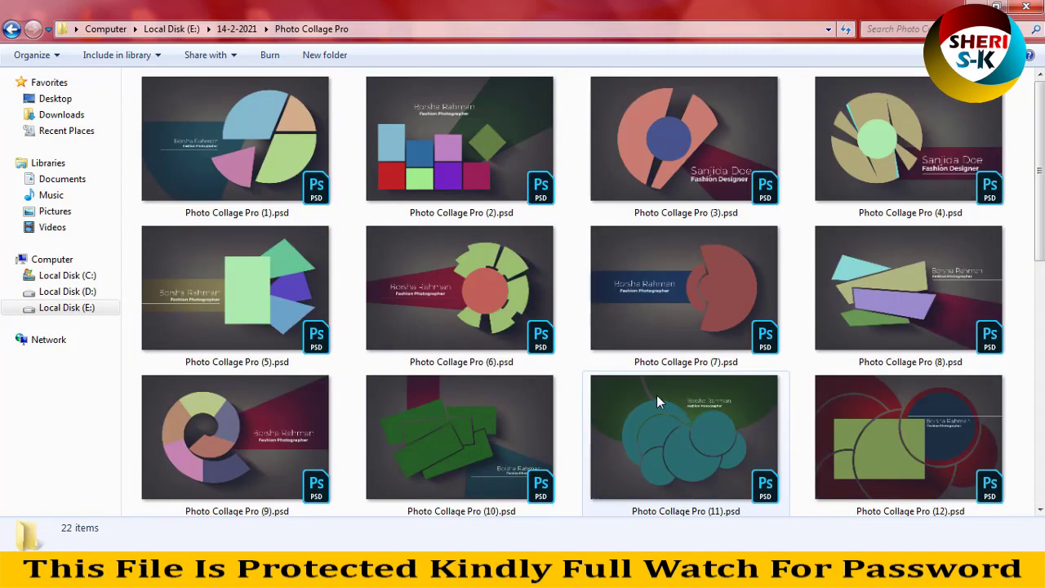
click(164, 152)
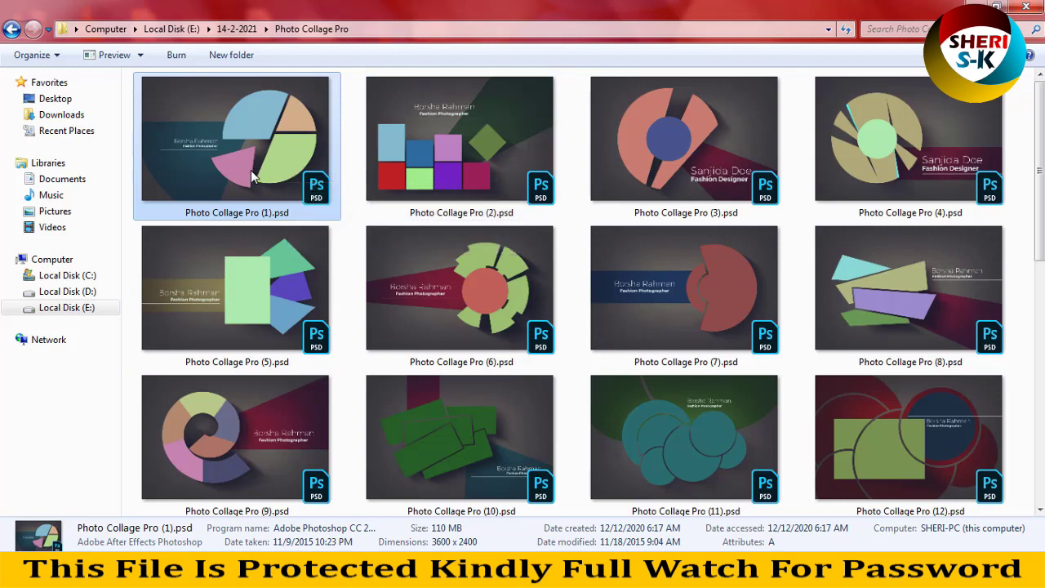
click(455, 180)
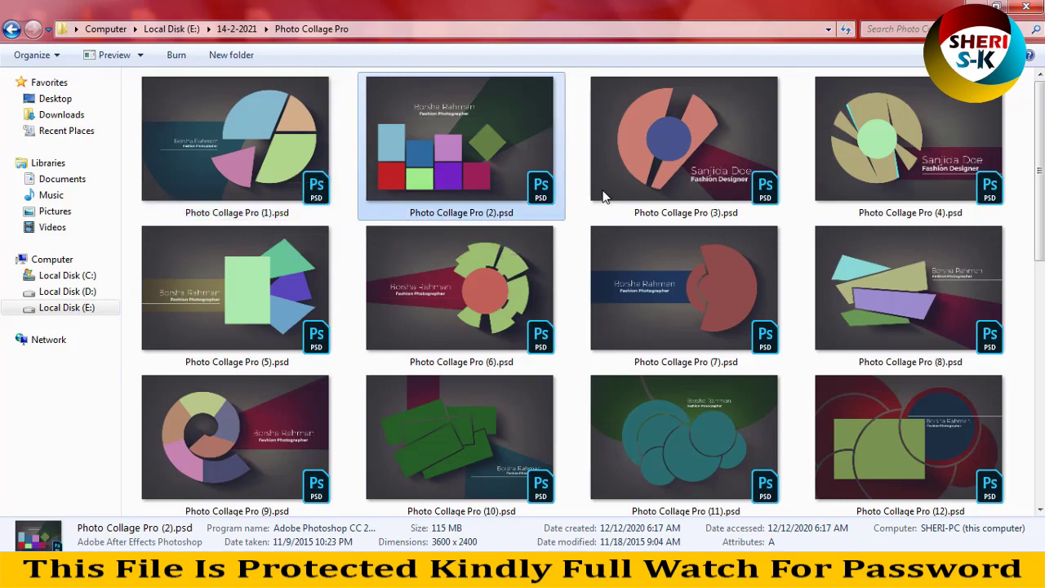
click(663, 178)
click(667, 269)
click(684, 399)
click(448, 309)
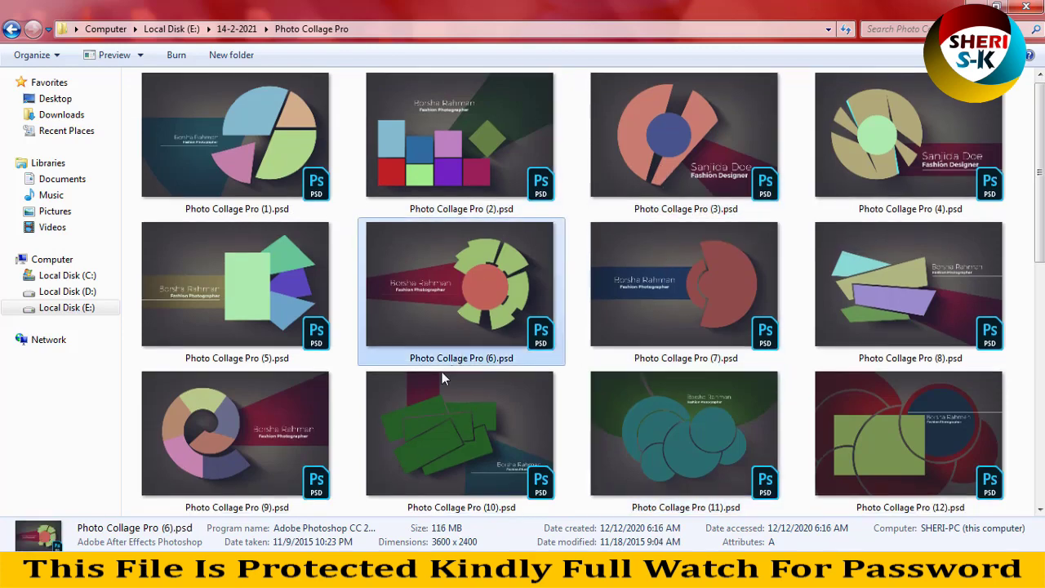
click(273, 315)
scroll(259, 364, down, 5)
scroll(259, 365, up, 5)
click(349, 222)
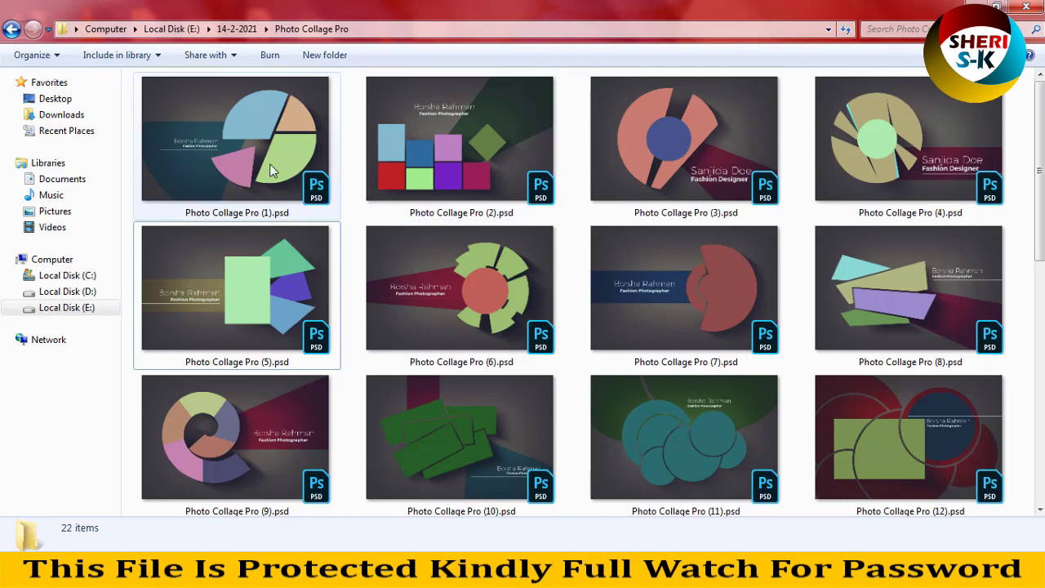
Open Photo Collage Pro (1).psd in Photoshop and look through its layer groups
drag(262, 153, 385, 151)
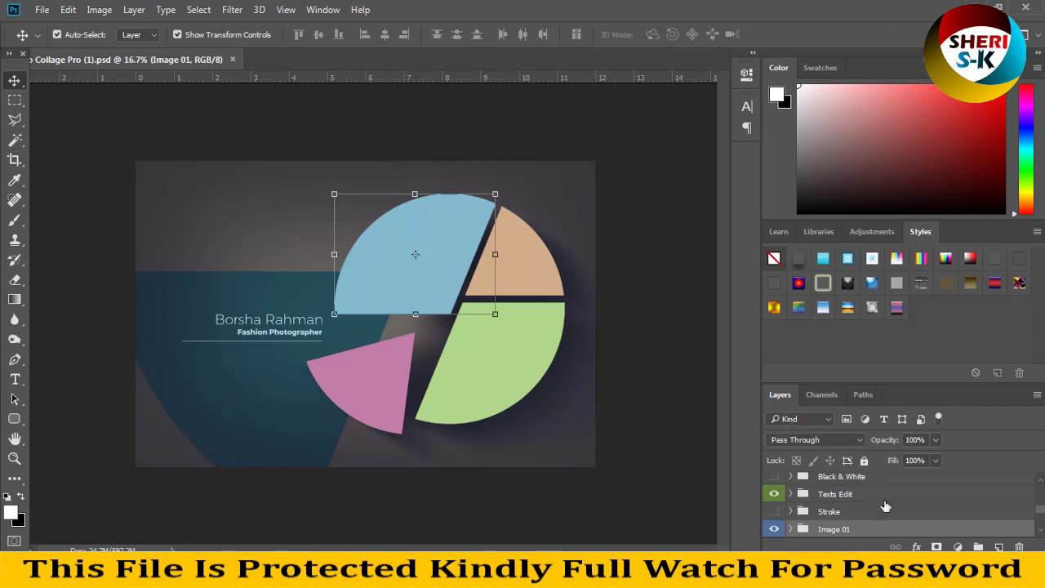
scroll(888, 508, down, 5)
scroll(888, 508, up, 2)
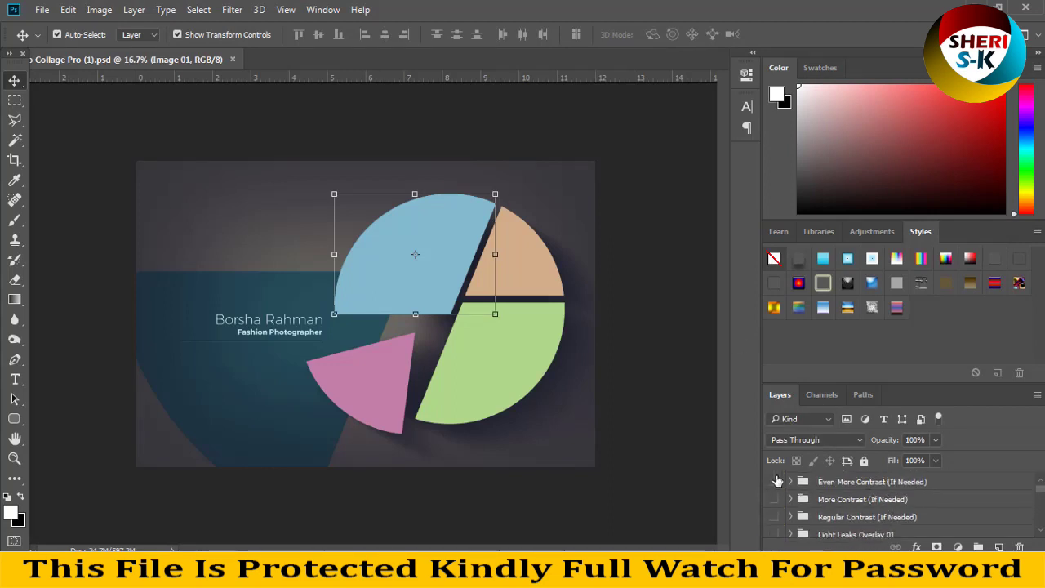
Preview the Even More Contrast, More Contrast and Regular Contrast groups by switching each one on and off
click(773, 482)
click(774, 482)
click(773, 482)
click(773, 482)
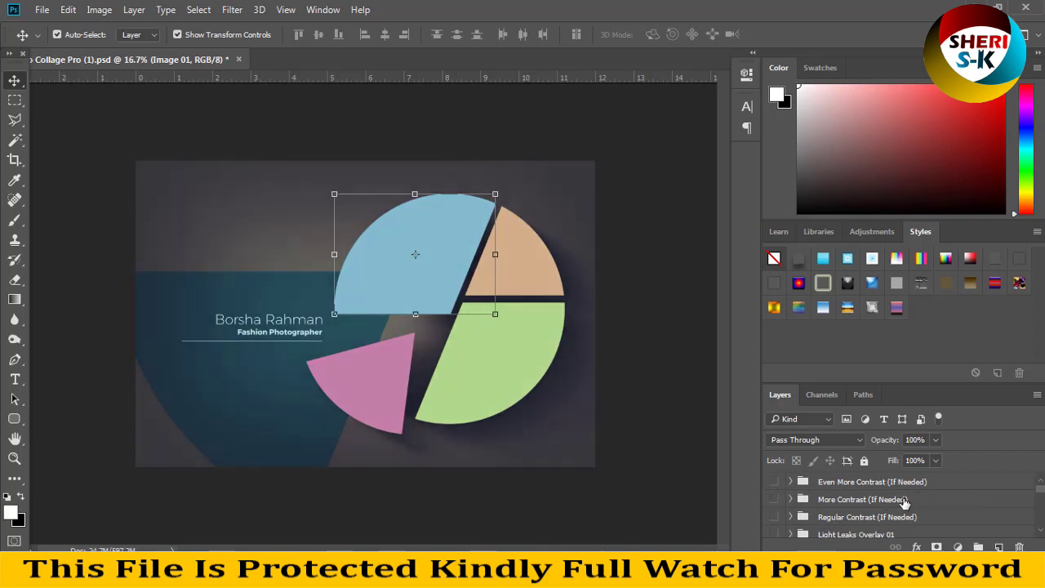
click(773, 499)
click(774, 498)
click(773, 517)
click(773, 517)
Make the Light Leaks Overlay 01, 02 and 03 groups visible on the collage
scroll(772, 516, down, 1)
click(773, 517)
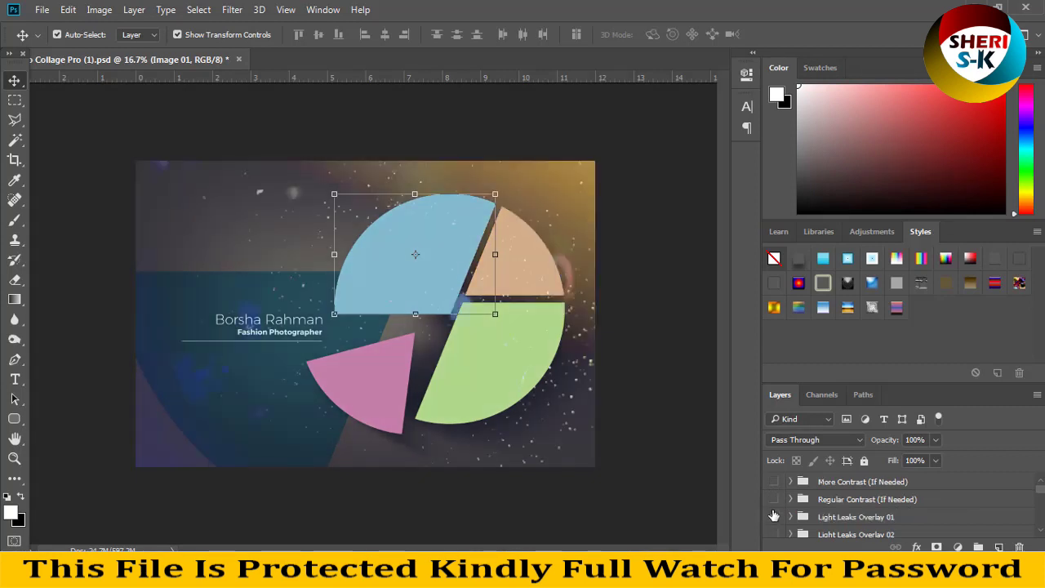
scroll(773, 517, down, 1)
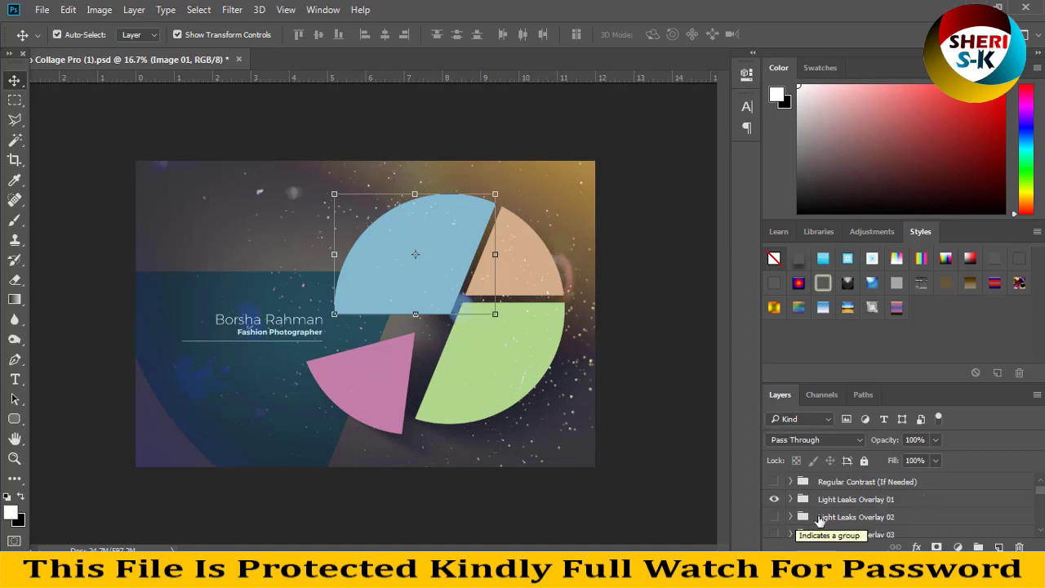
click(773, 517)
click(774, 499)
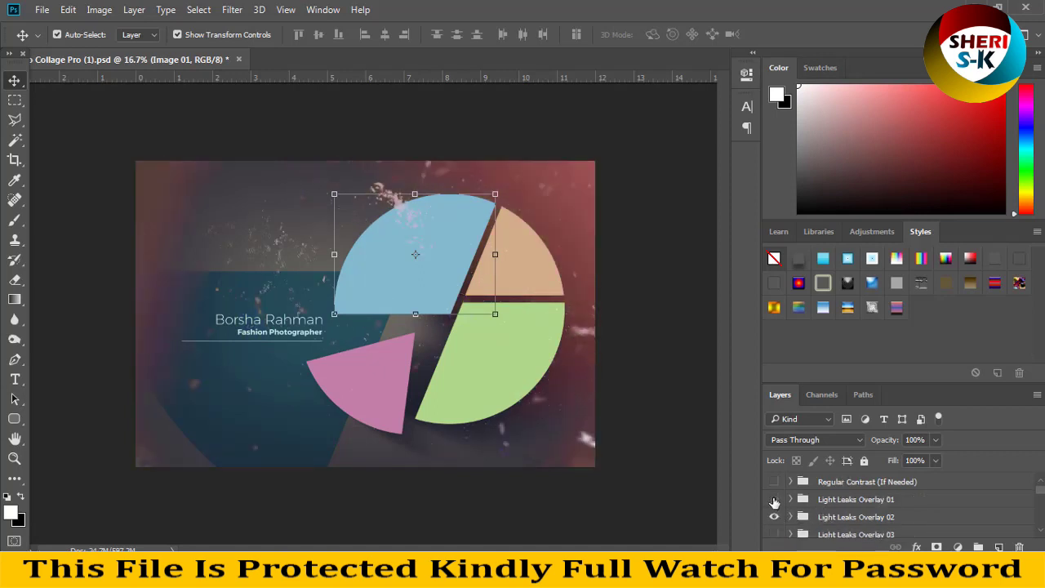
click(774, 500)
scroll(773, 514, down, 1)
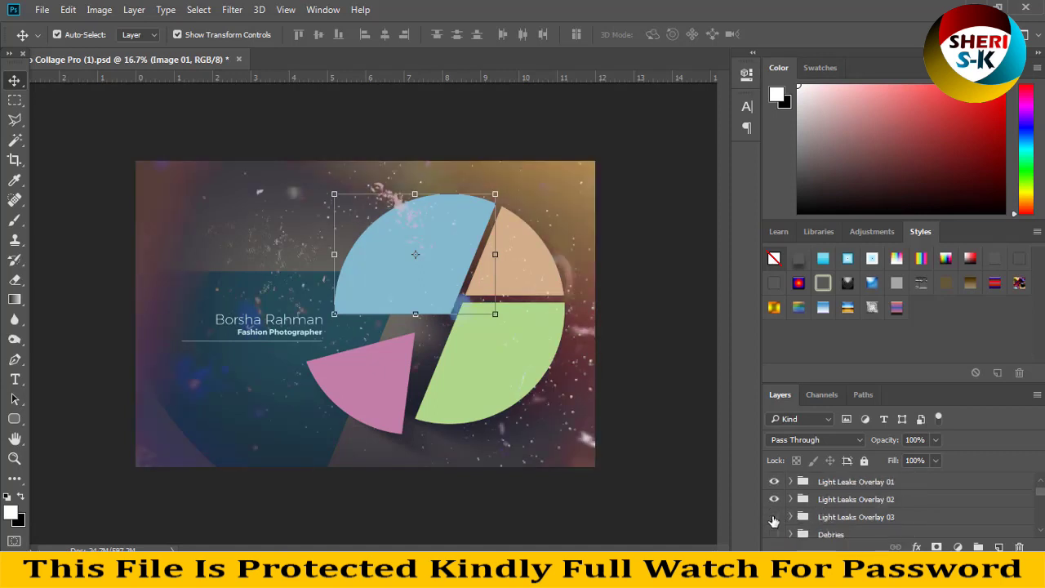
click(774, 517)
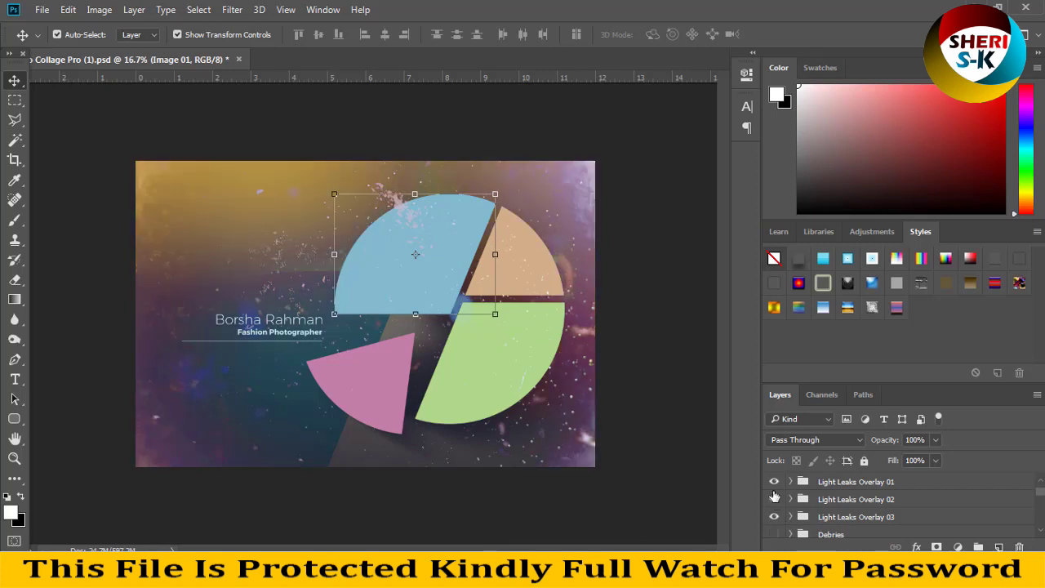
Compare the light leak combinations, keeping Light Leaks Overlay 01 and 03 visible and hiding Overlay 02
click(774, 481)
click(775, 501)
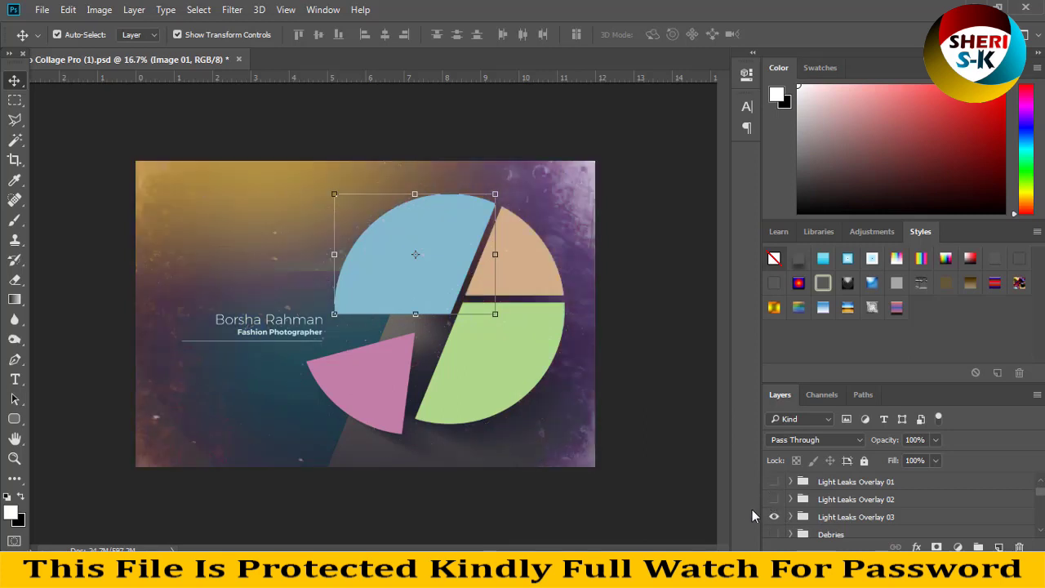
click(775, 499)
click(774, 482)
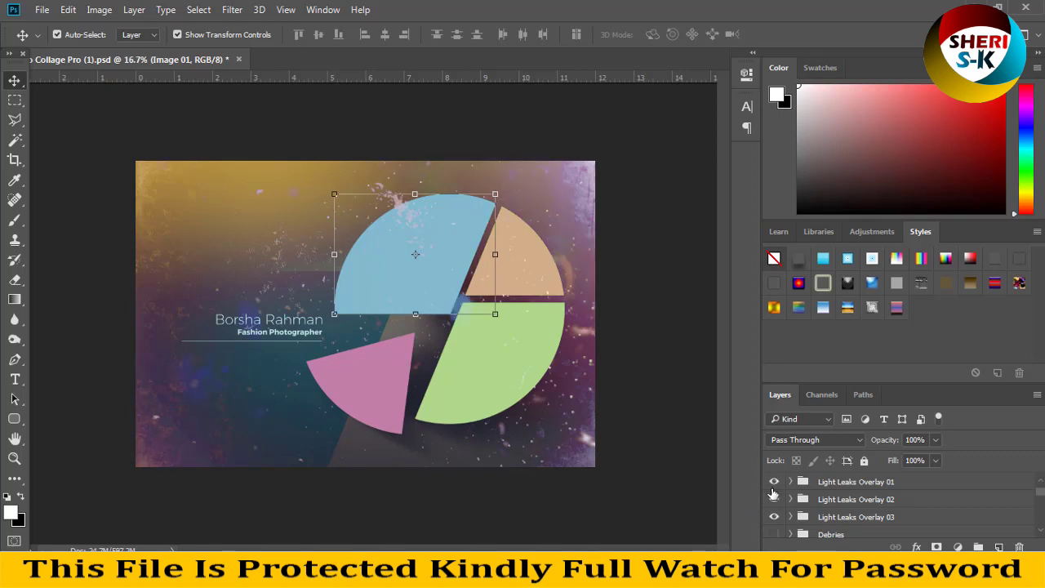
click(774, 497)
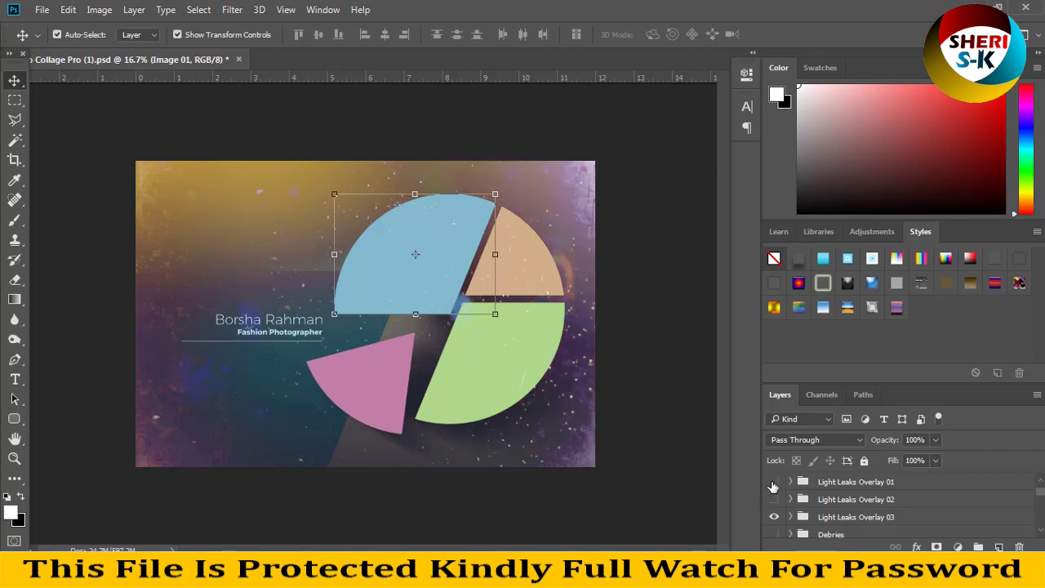
click(775, 485)
Make the Debries group visible and preview the Color Effect 01 group on and off
scroll(774, 508, down, 1)
click(772, 519)
scroll(775, 521, down, 1)
click(775, 517)
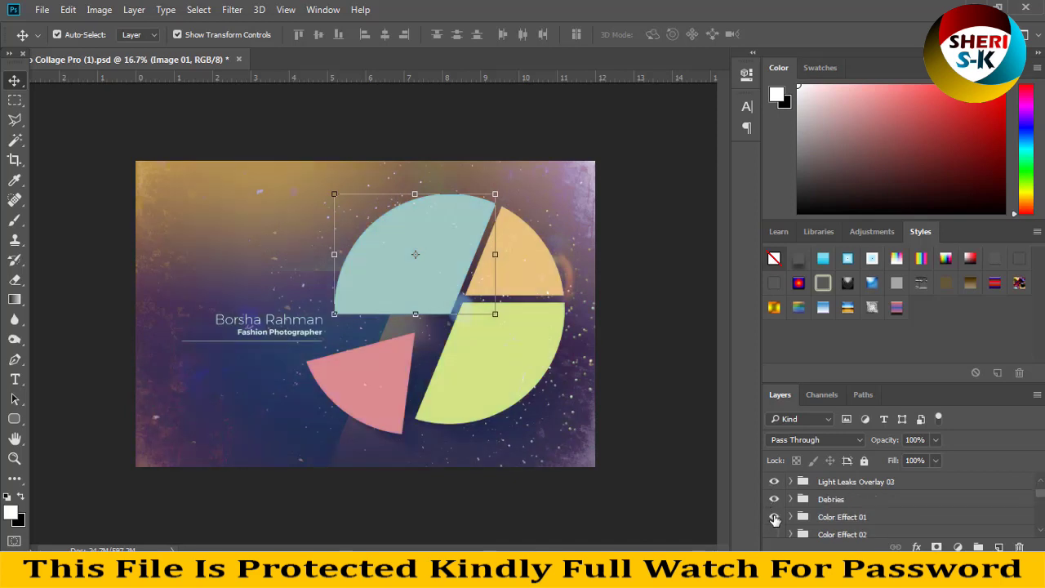
click(774, 517)
click(774, 517)
click(774, 517)
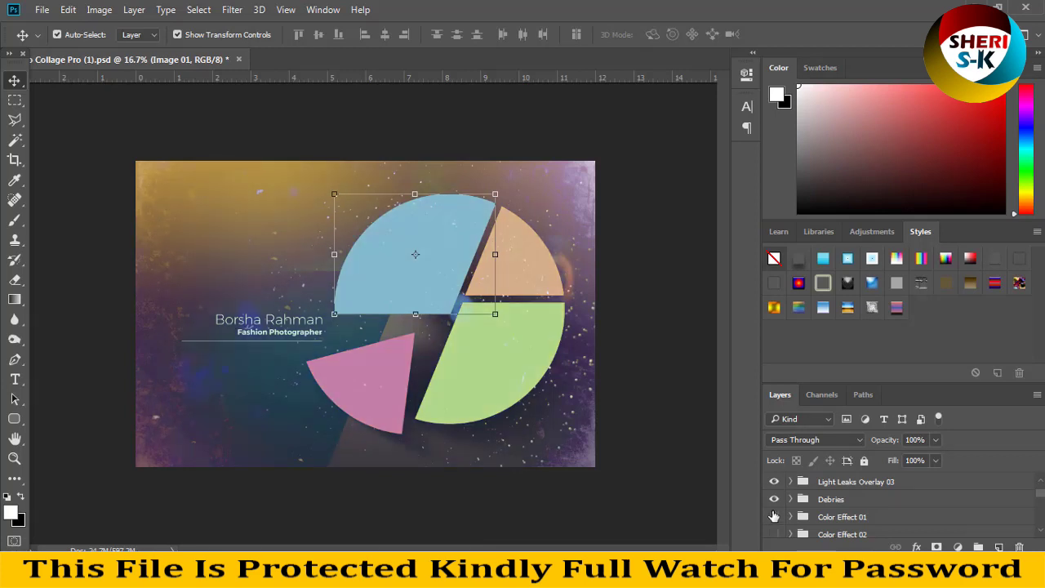
Preview the further Color Effect groups up to Color Effect 08, plus Color Splash 01, on the collage
click(774, 499)
scroll(774, 531, down, 2)
click(774, 514)
click(774, 516)
click(774, 533)
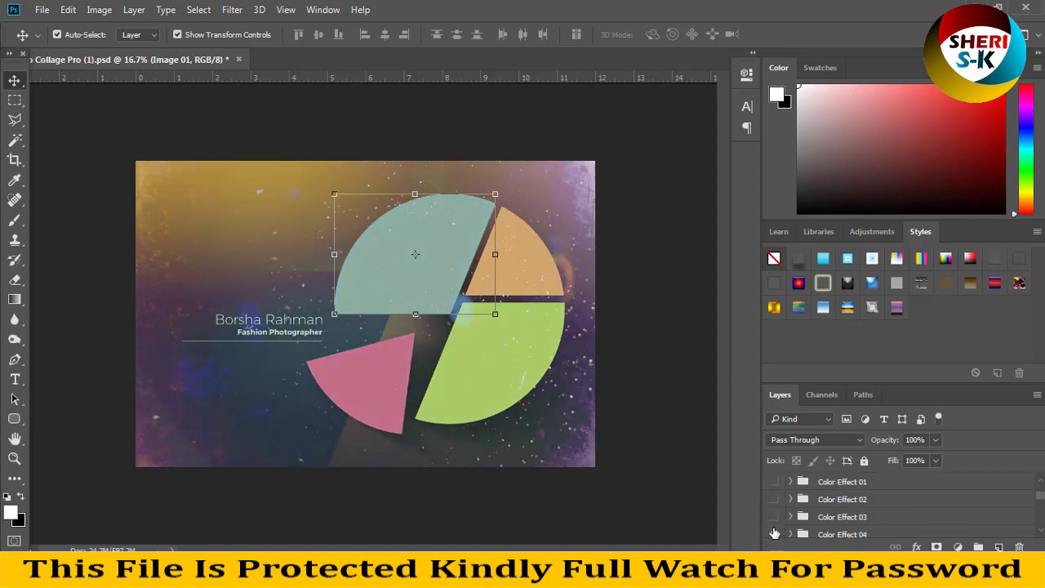
click(774, 517)
click(774, 535)
click(776, 534)
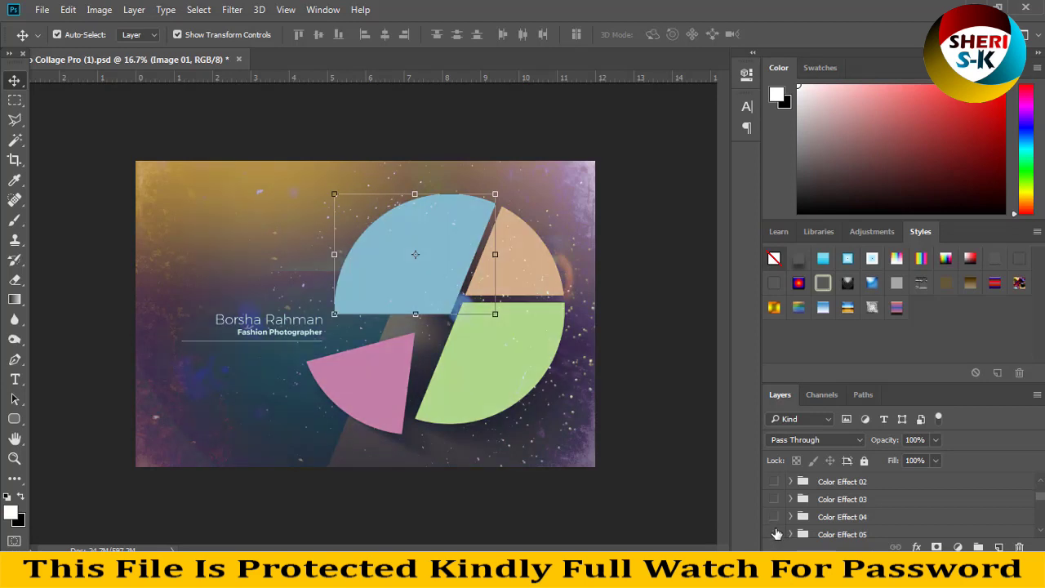
scroll(776, 526, down, 1)
click(775, 499)
click(774, 481)
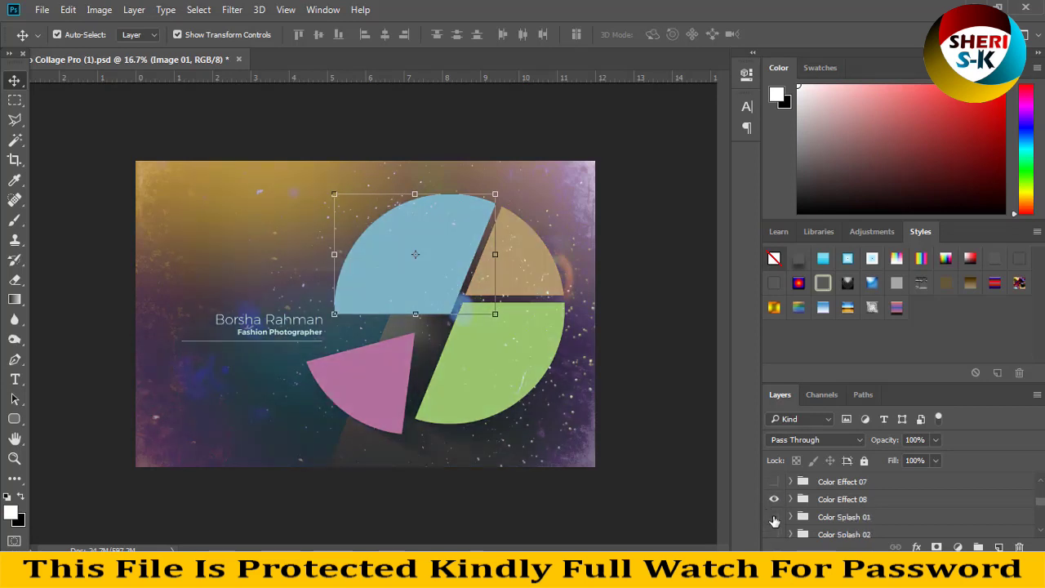
click(774, 517)
Make the Lens Flare group visible, comparing the collage with and without it
scroll(775, 519, down, 2)
scroll(775, 517, down, 2)
click(774, 517)
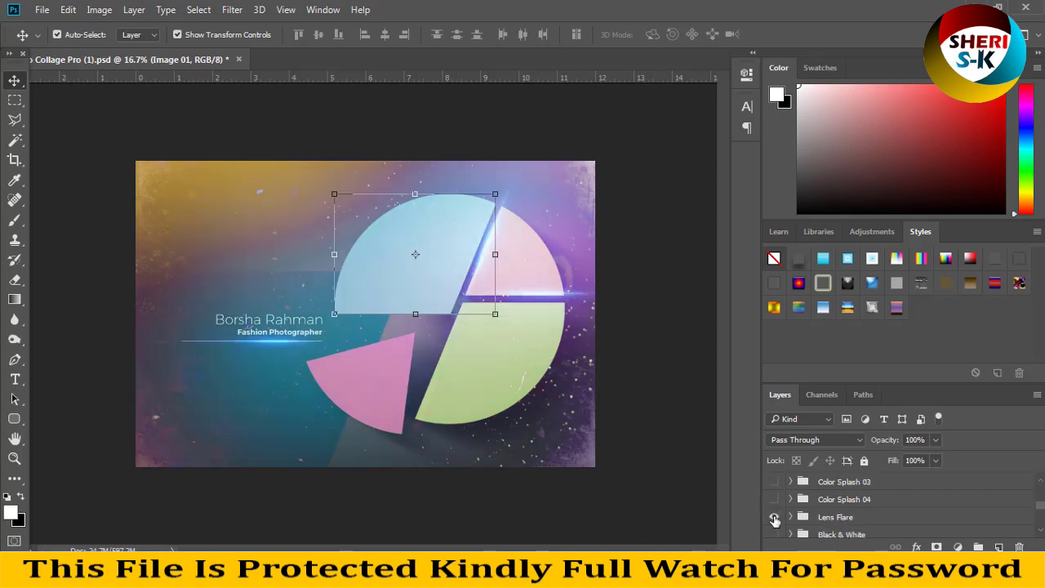
click(775, 517)
click(775, 517)
Expand the Lens Flare group and examine what its individual Layer 20 flares add to the collage
click(790, 517)
scroll(808, 520, down, 2)
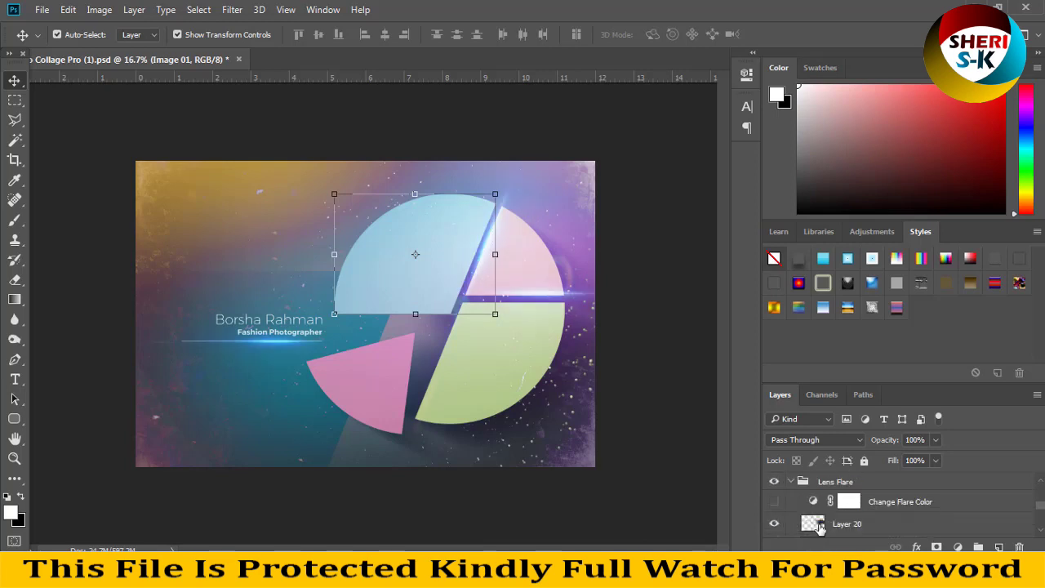
click(815, 513)
click(773, 516)
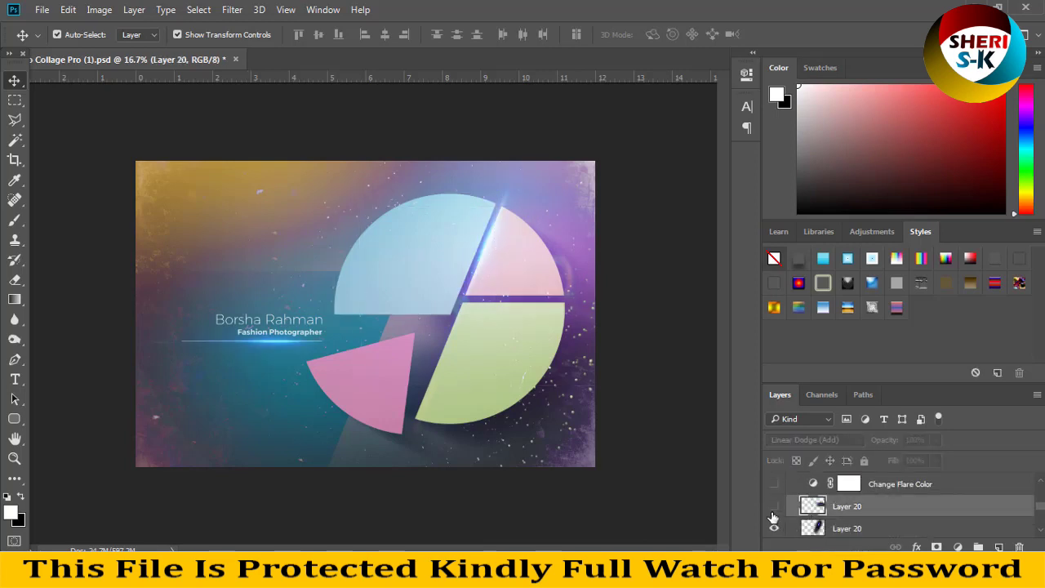
click(773, 516)
click(773, 516)
click(773, 517)
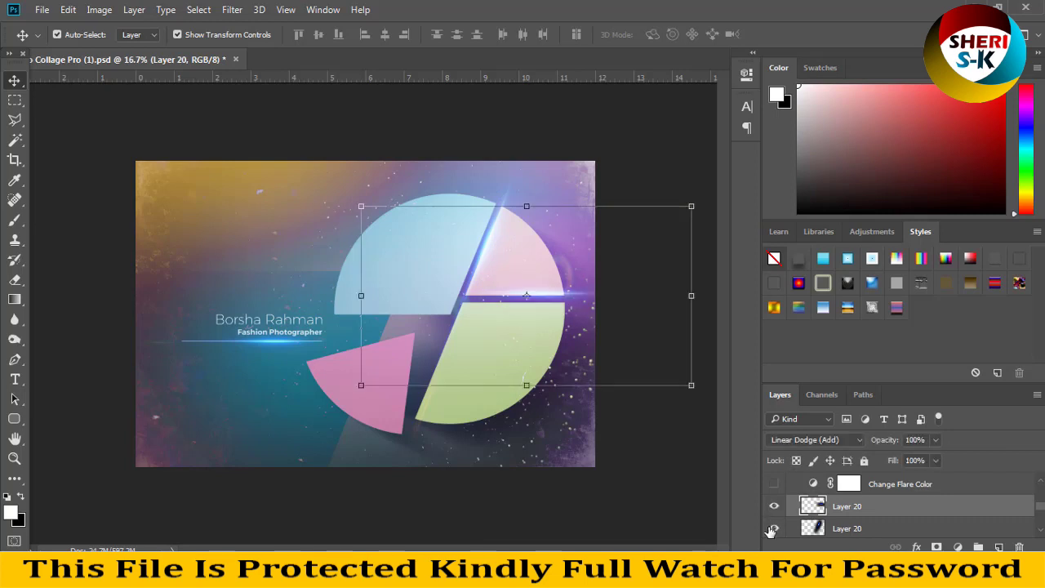
click(771, 528)
Turn on the Change Flare Color adjustment layer and collapse the Lens Flare group
click(774, 485)
click(775, 485)
click(775, 486)
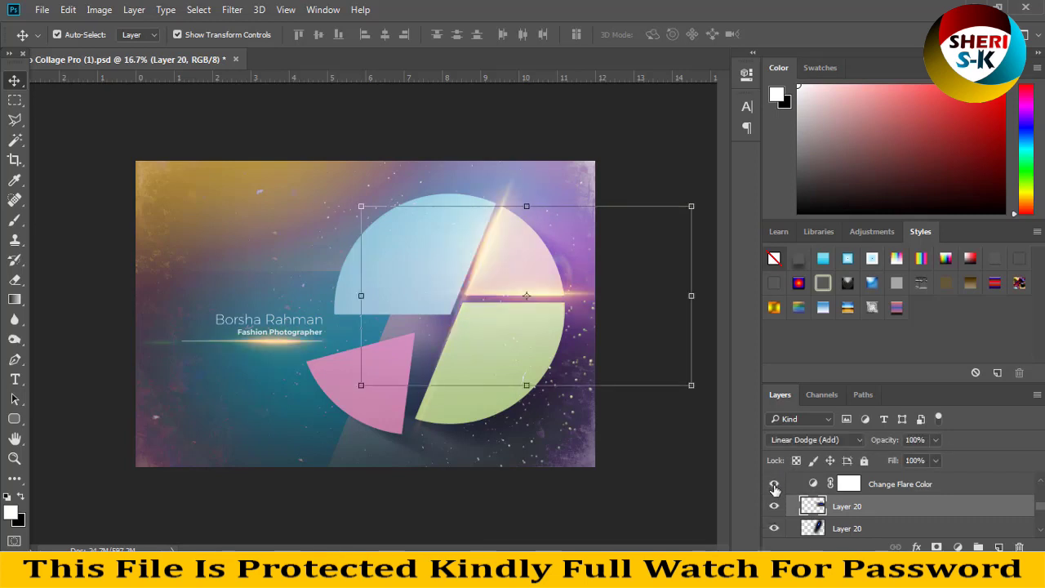
scroll(785, 521, up, 3)
scroll(786, 521, down, 1)
click(786, 519)
scroll(784, 521, down, 2)
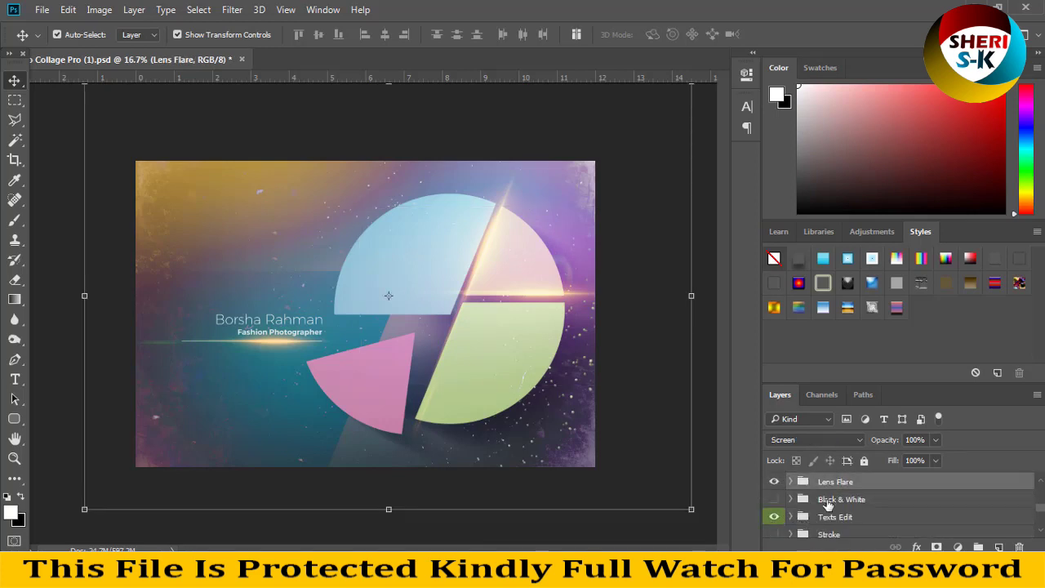
Preview the Black & White group on the collage and hide the Texts Edit group
click(775, 501)
click(775, 501)
click(775, 501)
click(774, 500)
click(772, 516)
click(772, 516)
click(771, 517)
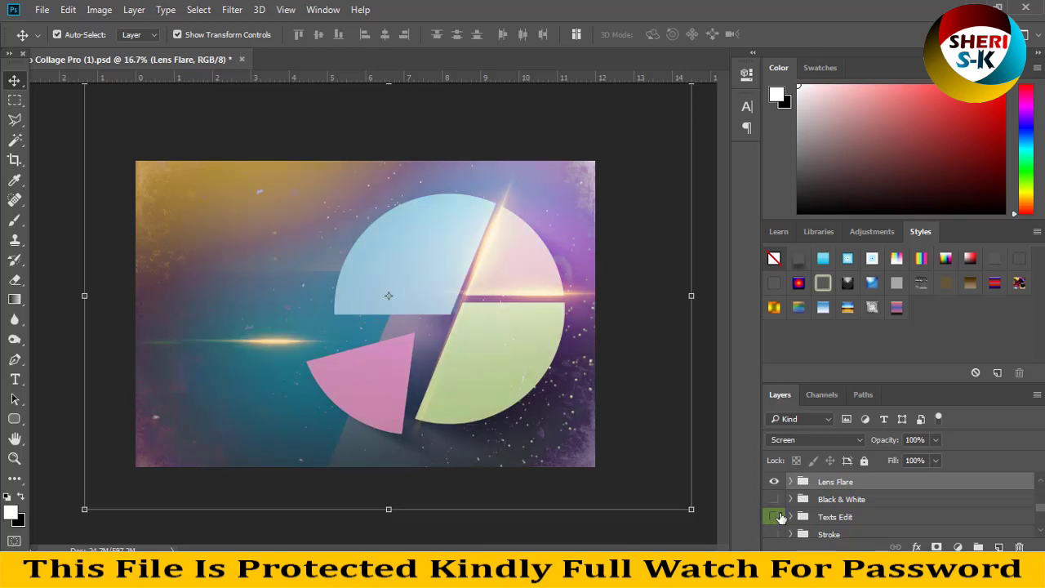
Compare the collage with and without the Stroke group's white outlines, leaving the group hidden
scroll(781, 516, down, 1)
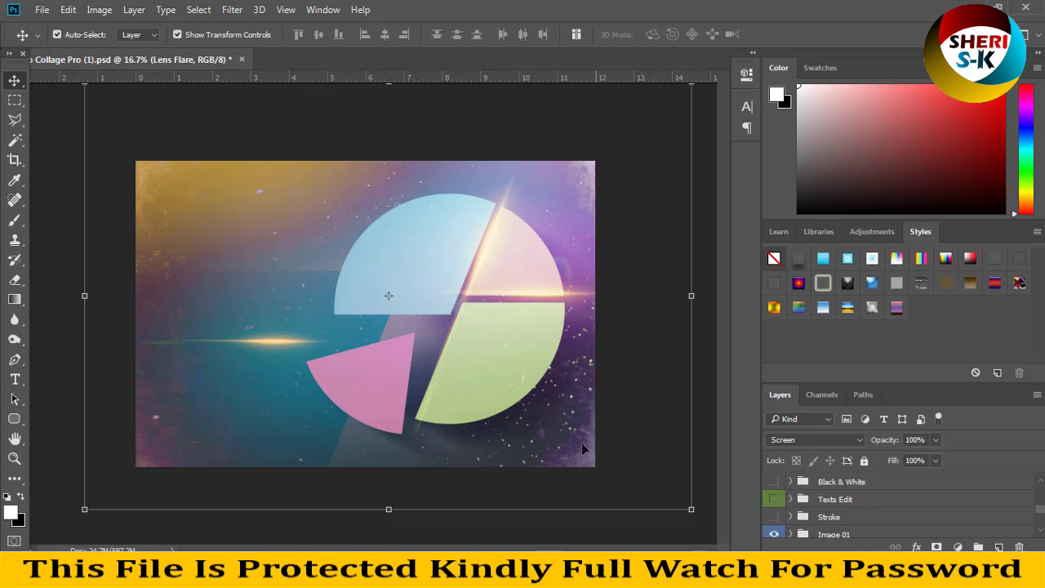
click(774, 517)
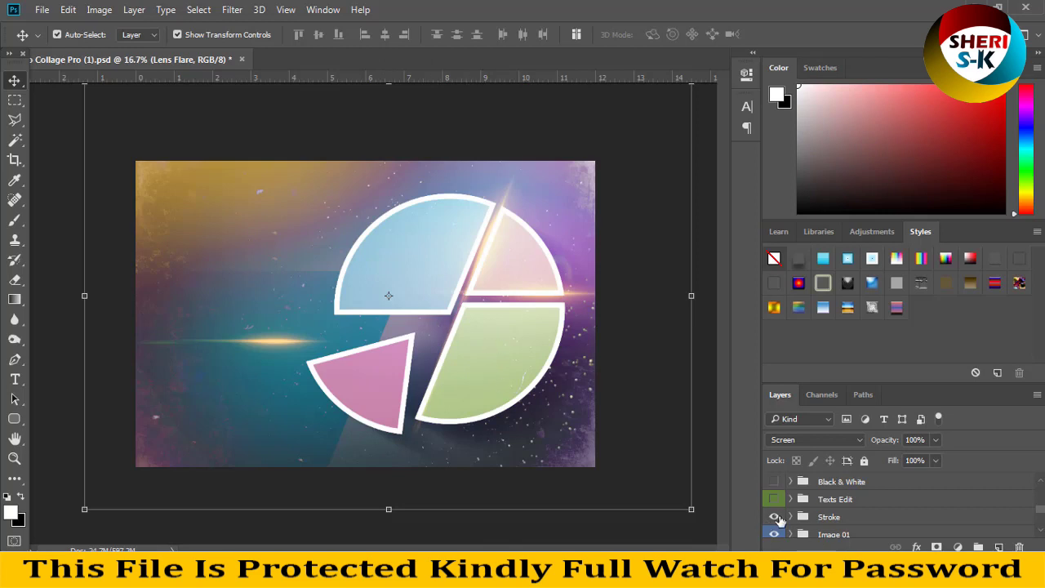
click(774, 517)
Go through the Image 01 to Image 04 groups to identify which collage shape each one controls
scroll(820, 503, down, 2)
click(832, 502)
click(832, 519)
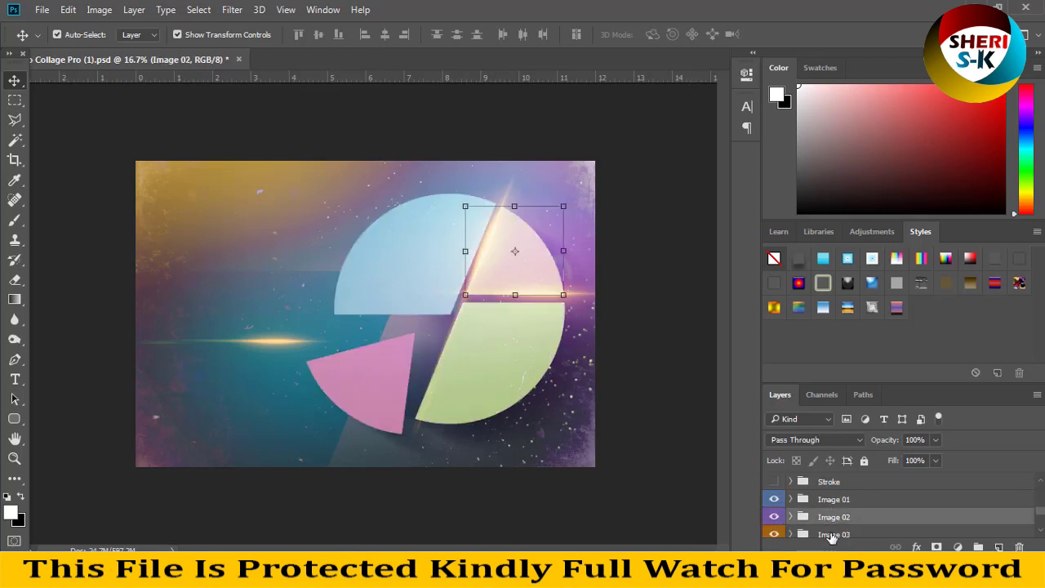
click(832, 534)
scroll(832, 535, down, 1)
click(834, 533)
scroll(841, 532, down, 1)
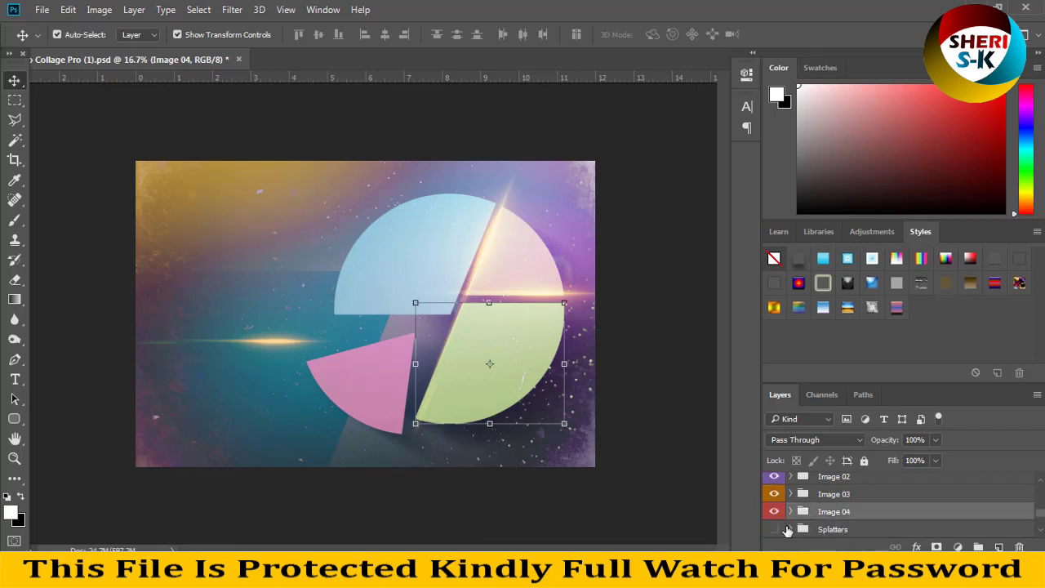
Compare the collage with and without the Splatters group around the photo shapes
click(774, 529)
click(775, 529)
click(775, 529)
click(776, 529)
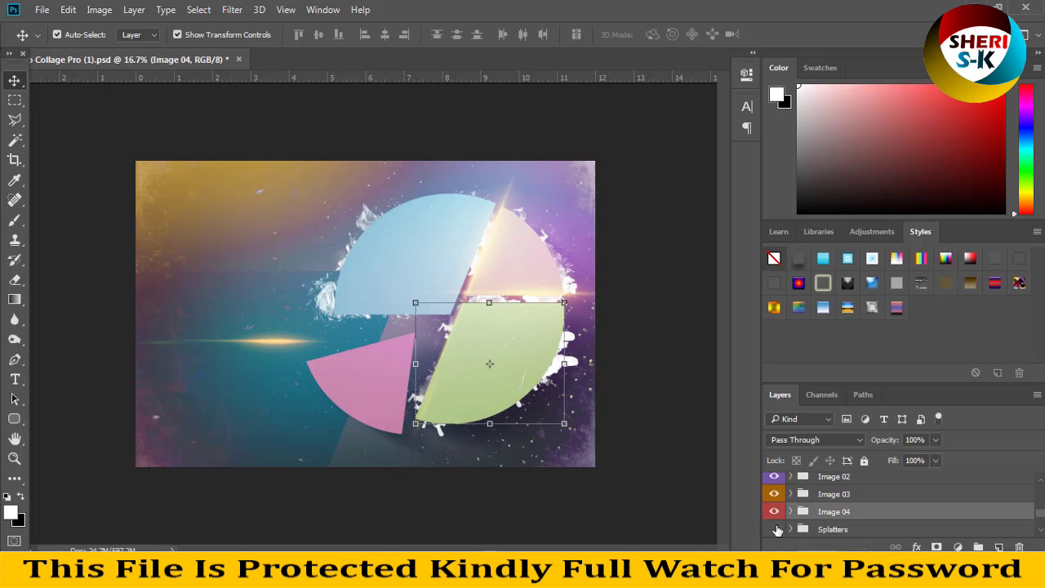
scroll(778, 522, down, 3)
Compare the collage with and without the Shadow and Dark Element Shape groups
click(775, 512)
click(775, 512)
scroll(778, 517, down, 1)
click(776, 511)
click(775, 512)
scroll(778, 518, down, 1)
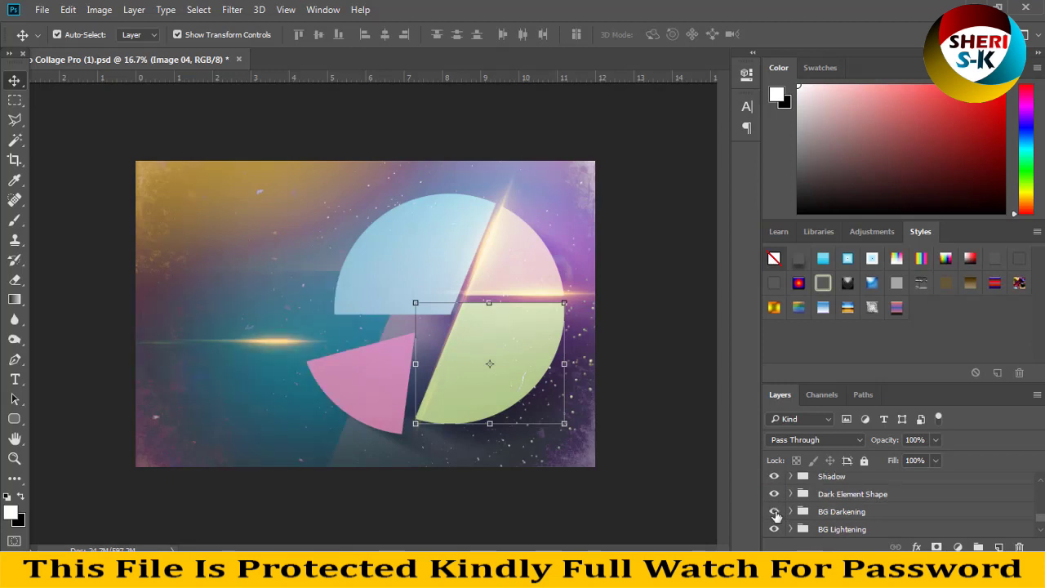
Compare the collage with and without the BG Darkening and BG Lightening groups
click(775, 513)
click(775, 512)
click(776, 513)
click(776, 513)
click(776, 530)
click(775, 530)
Hide the Background Image, BG Lightening, BG Darkening and Dark Element Shape groups to expose the plain background color
scroll(775, 531, down, 2)
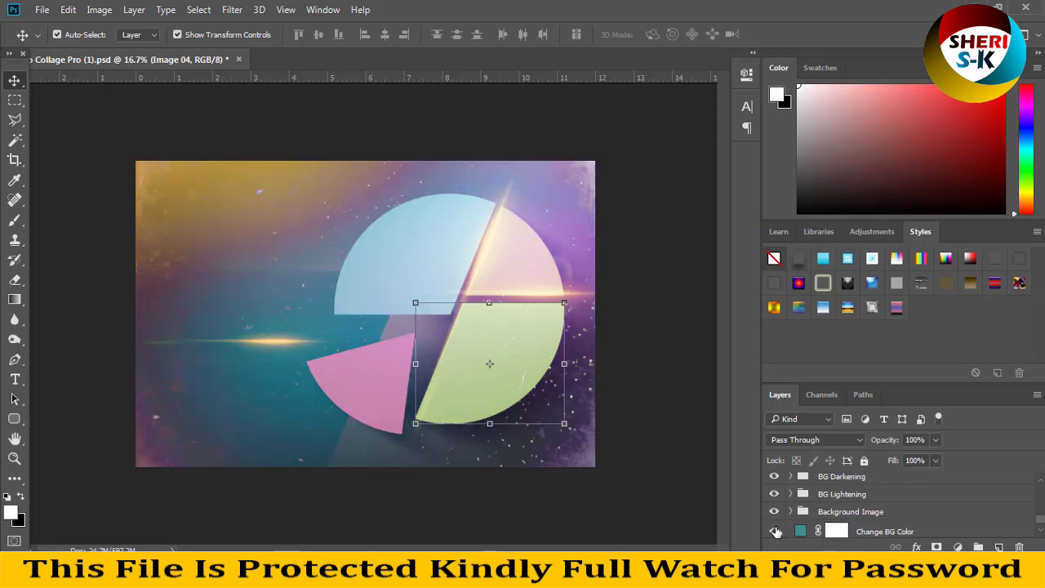
click(776, 512)
mouse_move(776, 512)
mouse_down()
mouse_move(774, 482)
mouse_move(780, 494)
mouse_up()
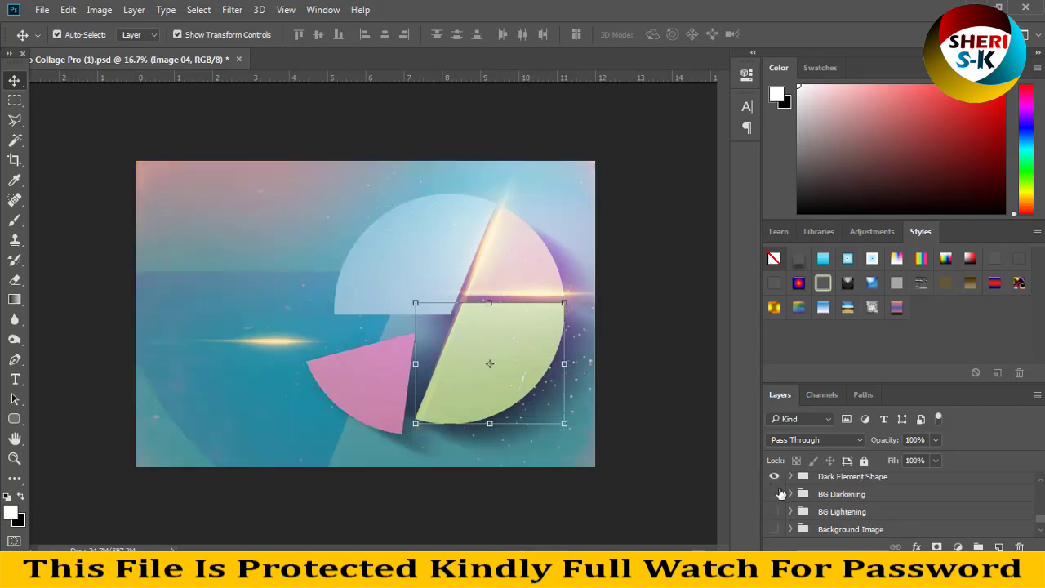
click(778, 484)
scroll(788, 493, down, 2)
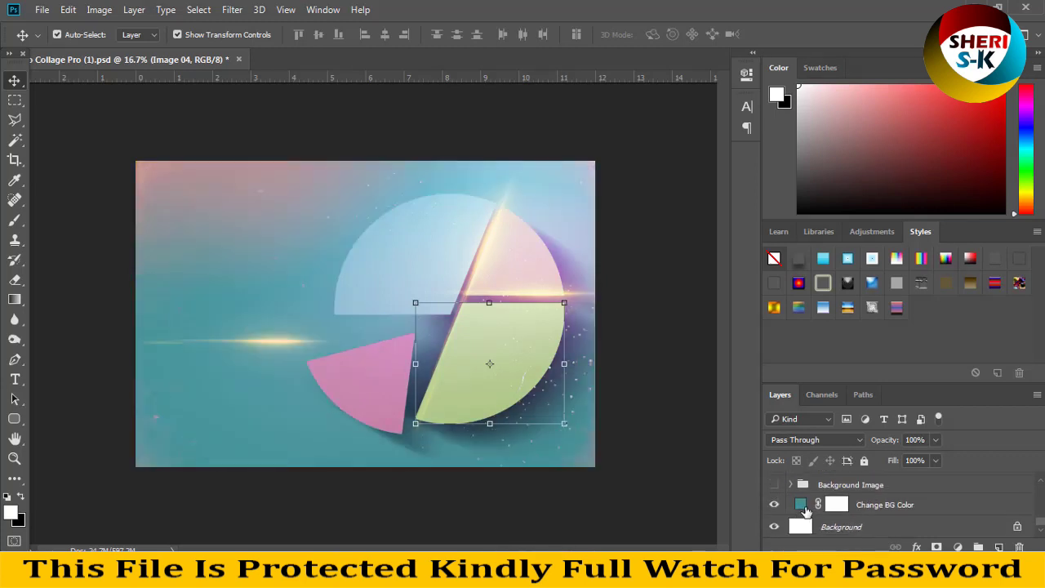
Try the near-black color #212424 on the Change BG Color fill layer
double_click(800, 505)
drag(477, 253, 465, 273)
drag(385, 281, 340, 303)
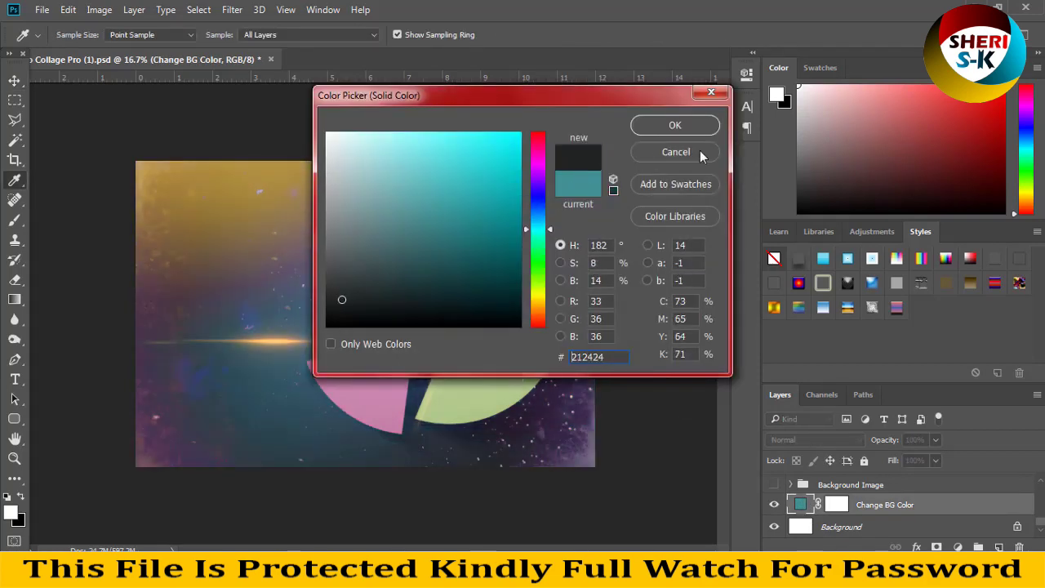
click(675, 152)
Make the BG Darkening and Dark Element Shape groups visible again
scroll(772, 483, up, 2)
click(774, 484)
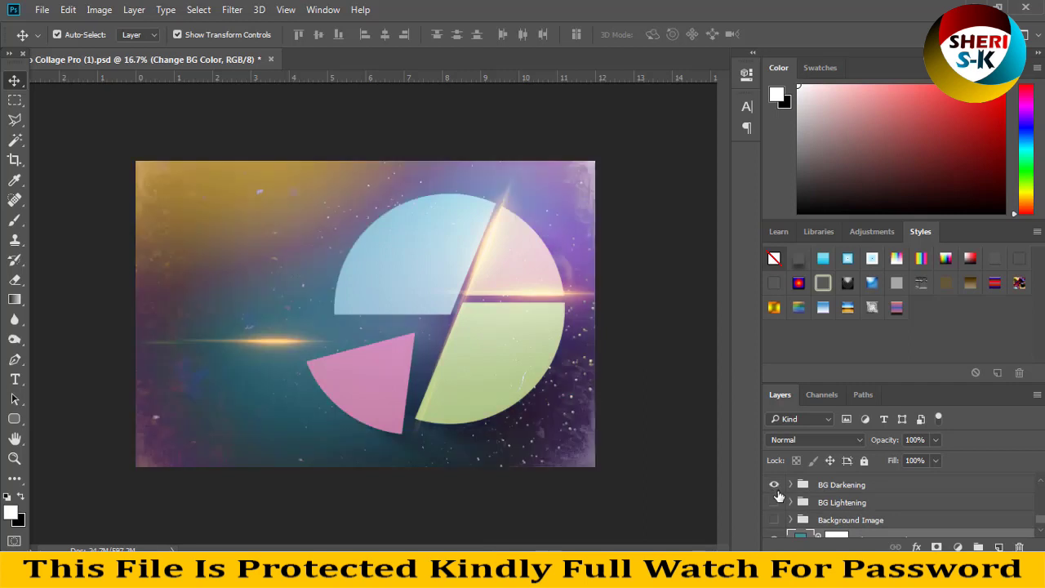
scroll(775, 490, up, 1)
Expand the Image 01 group and open its Right Click>Replace Contents smart object for editing
scroll(777, 491, up, 5)
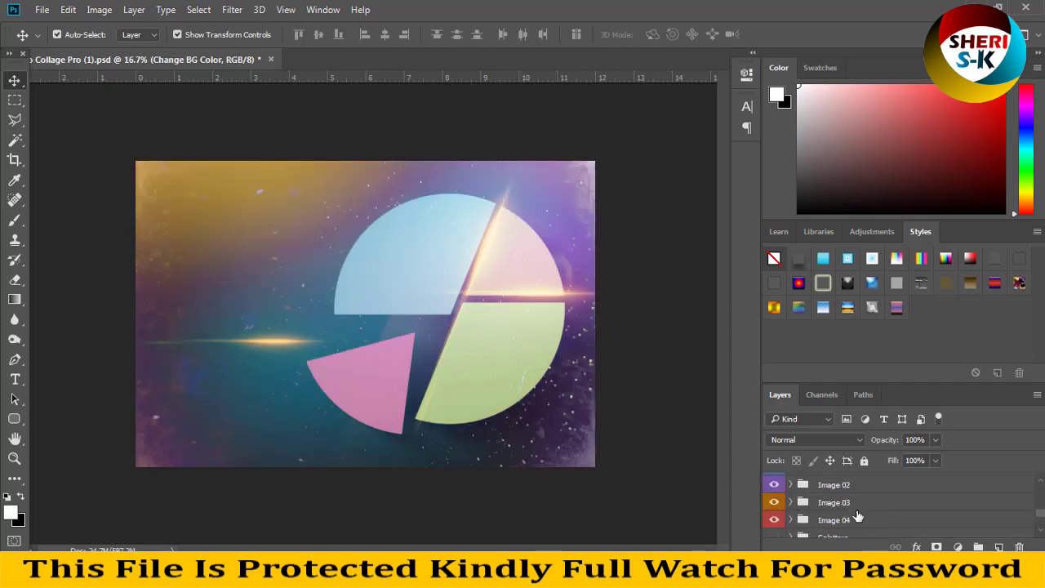
click(840, 503)
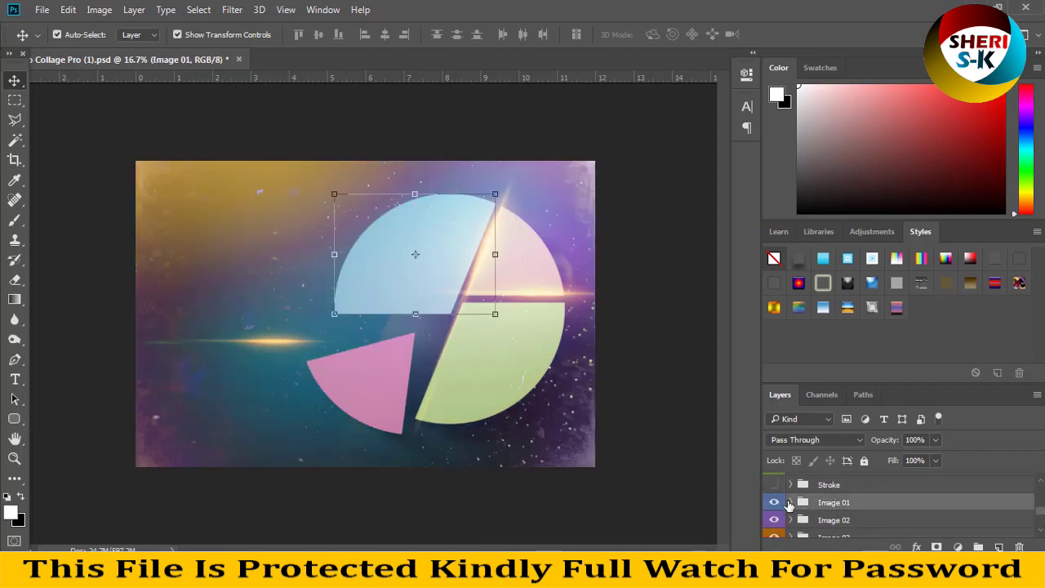
click(790, 502)
scroll(821, 516, down, 1)
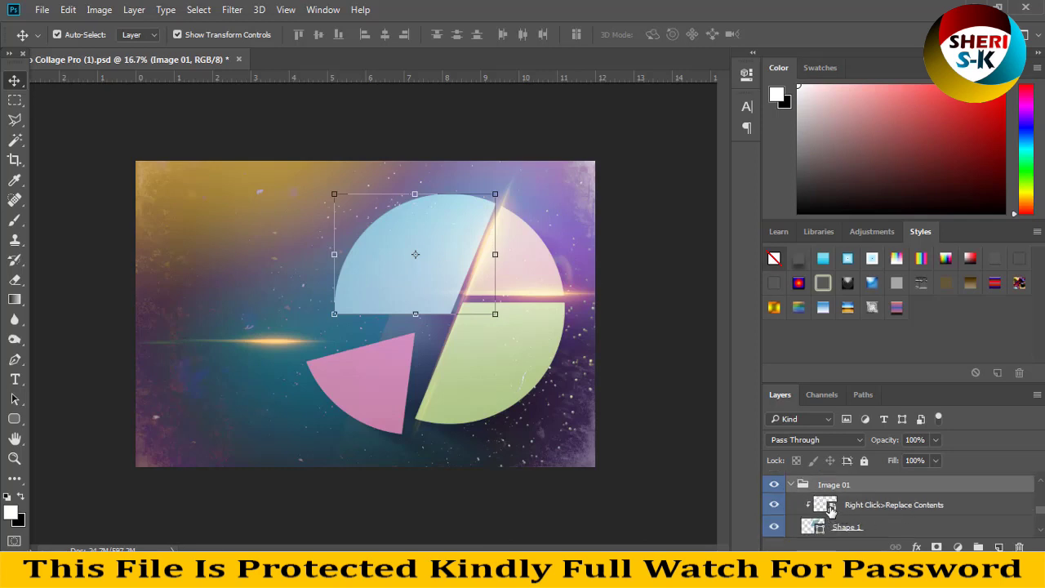
double_click(826, 504)
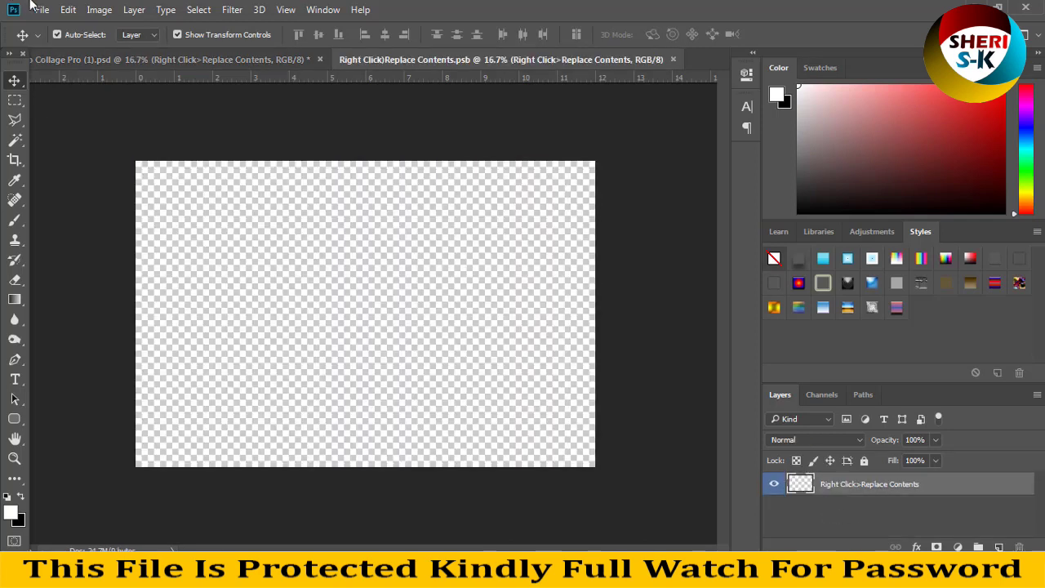
Open the photo 19169.jpg in its own window and copy it into the Image 01 smart object
click(42, 11)
click(56, 40)
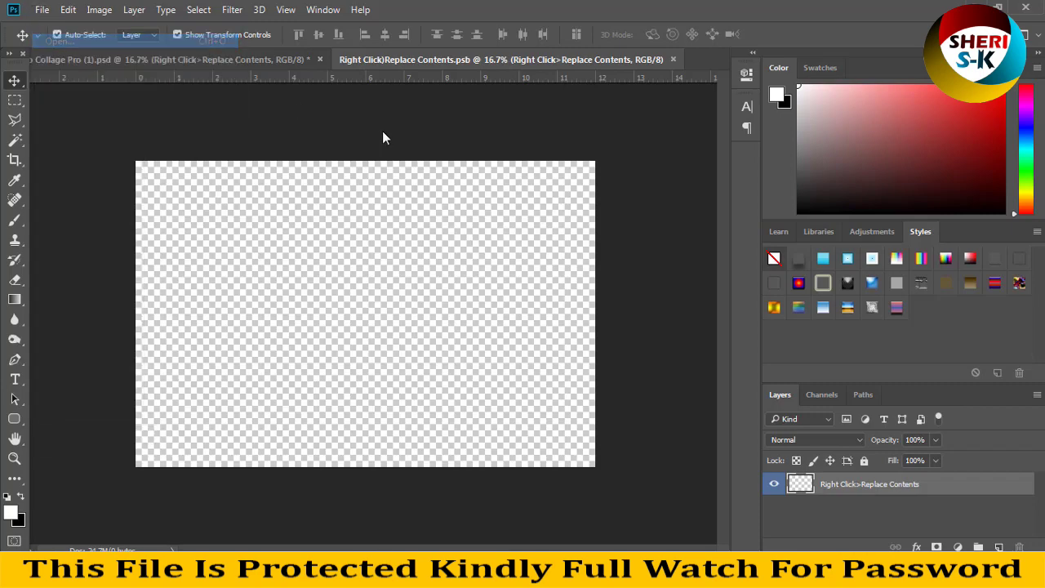
double_click(359, 155)
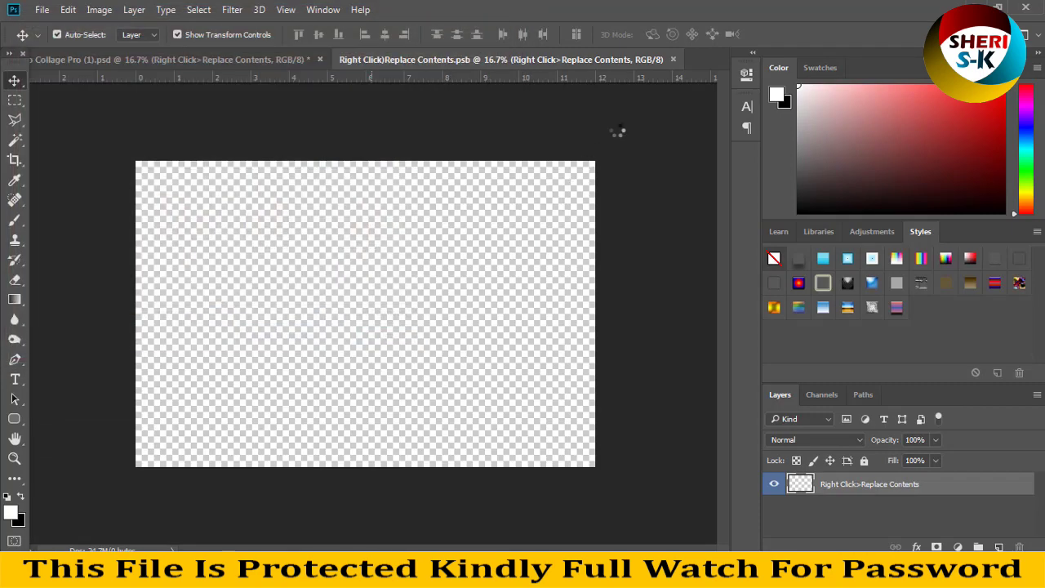
drag(652, 60, 752, 138)
drag(758, 278, 326, 278)
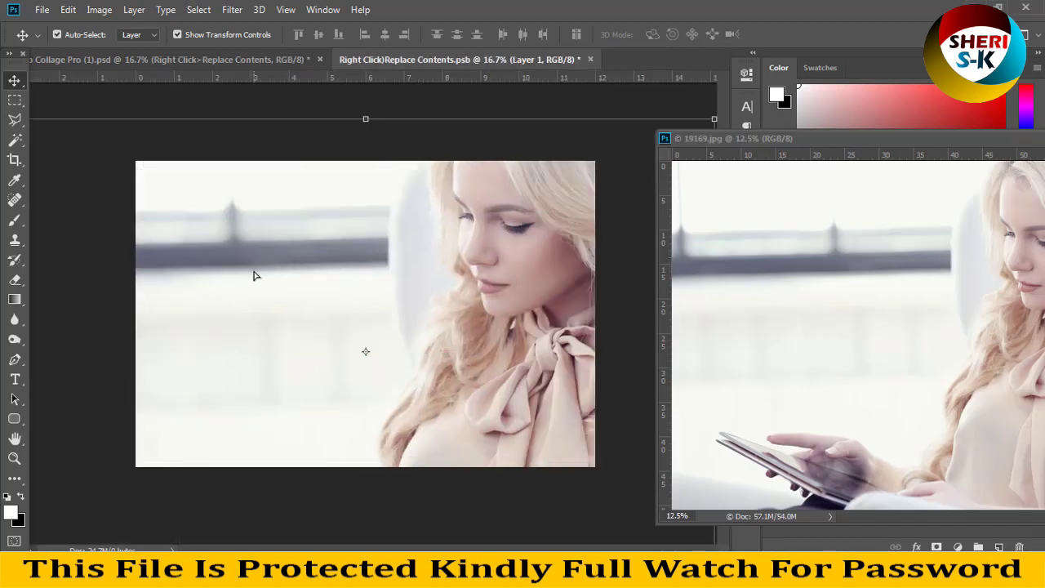
Shift the photo slightly left in the Image 01 smart object, then save and close the smart object
drag(421, 332, 379, 338)
key(ctrl+s)
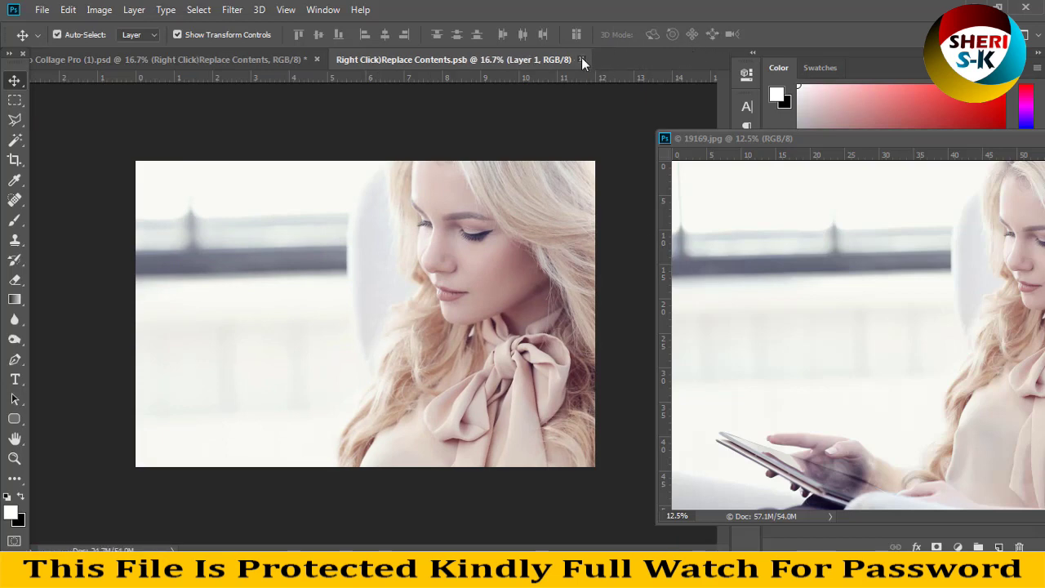
click(581, 58)
click(451, 243)
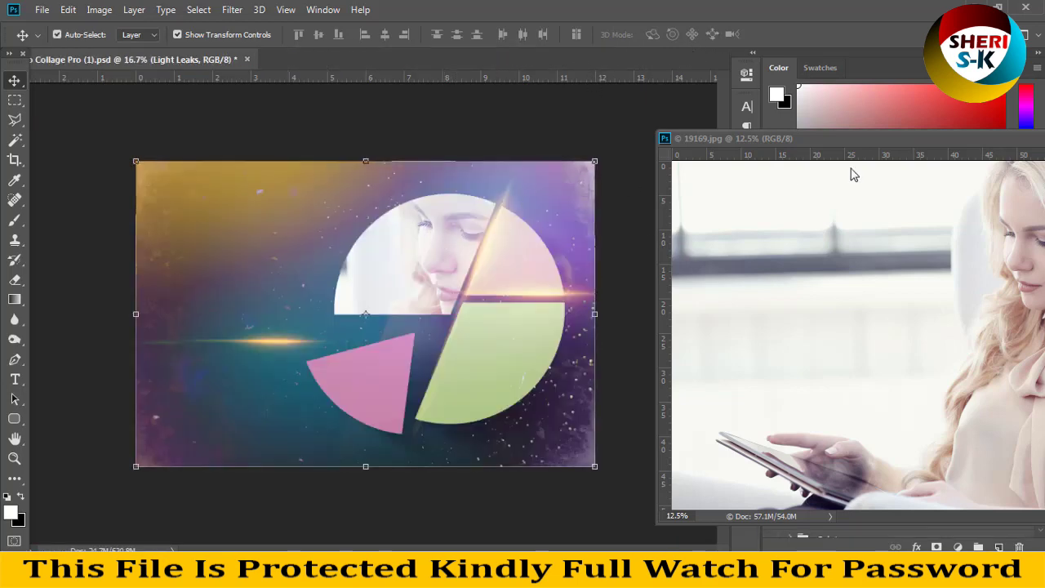
Close the 19169.jpg window and return to the layers of the Image 01 group
drag(930, 145, 470, 373)
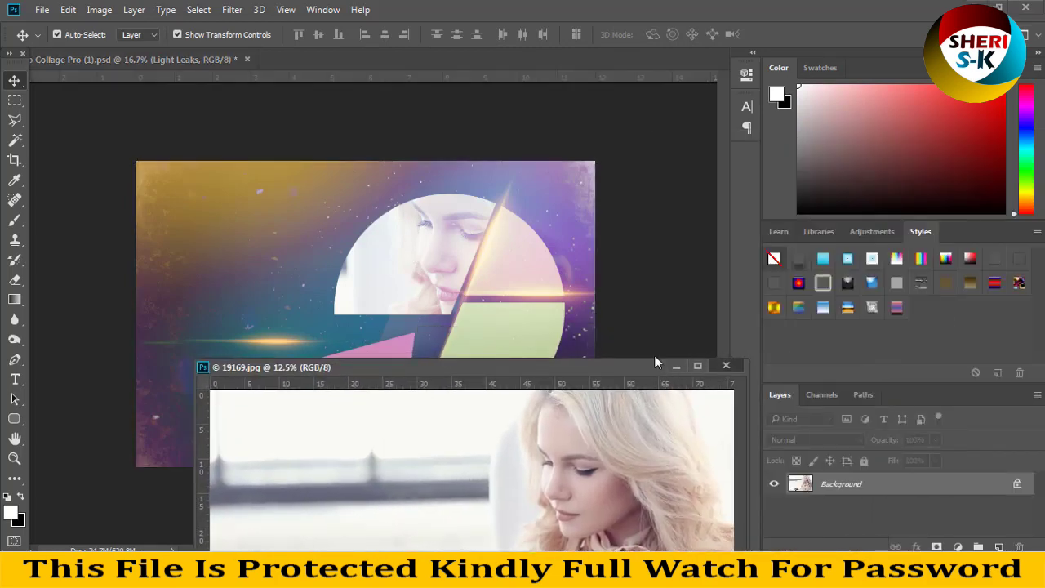
click(531, 353)
scroll(896, 521, down, 1)
click(790, 489)
scroll(891, 525, down, 3)
scroll(891, 525, down, 5)
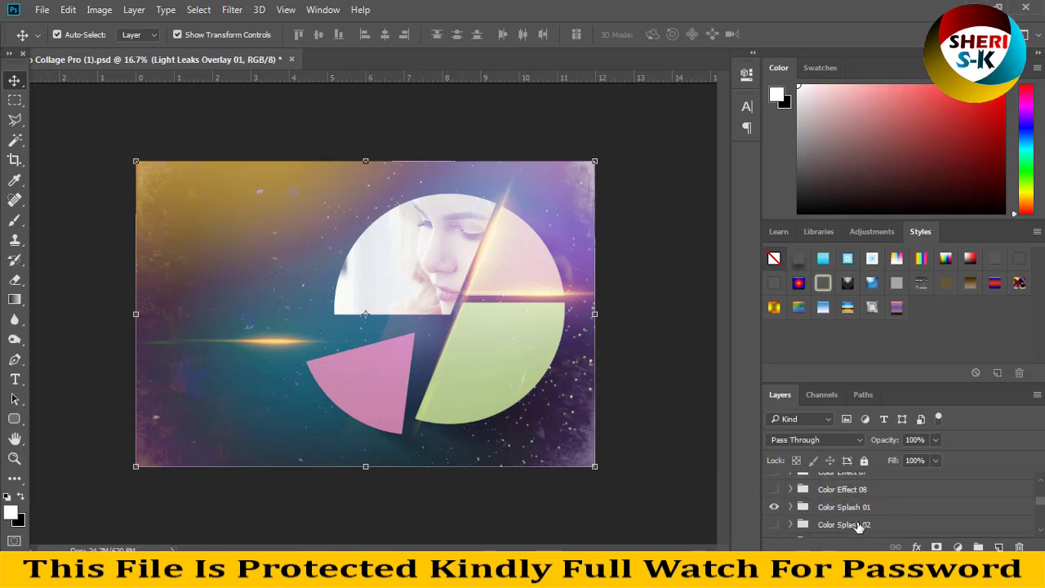
scroll(850, 525, down, 2)
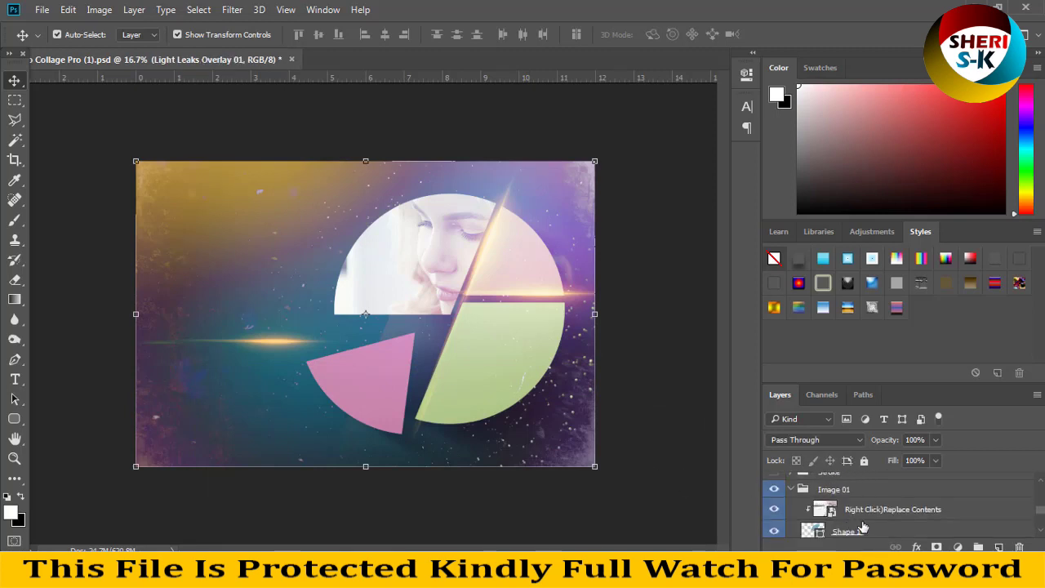
scroll(853, 527, down, 1)
Compare the Image 01 group with and without Shape 1 and its clipped photo
click(830, 514)
click(774, 514)
click(774, 513)
click(775, 492)
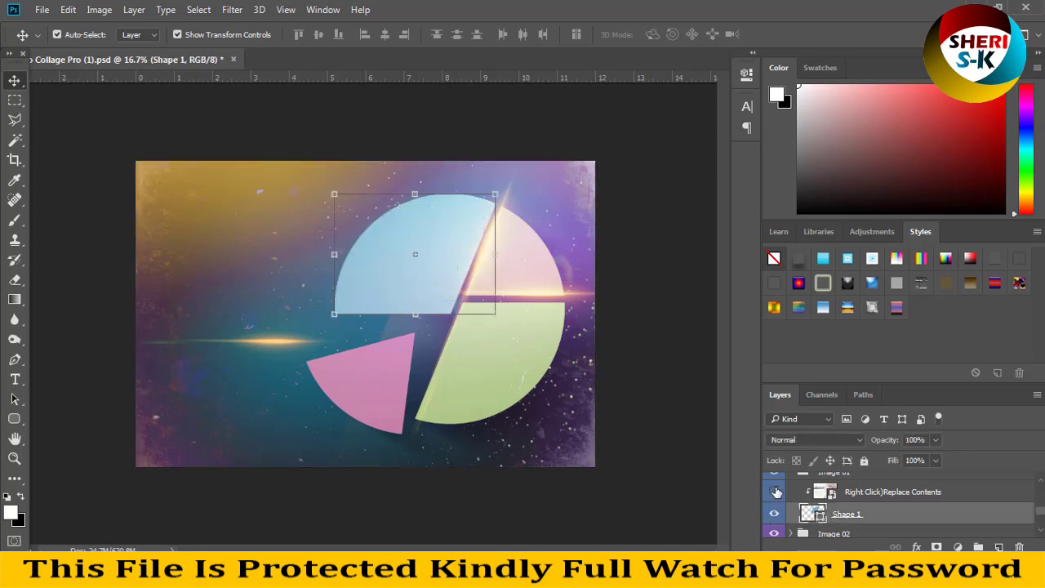
click(775, 493)
Expand the Image 02 group and open its Right Click>Replace Contents smart object for editing
scroll(812, 502, down, 2)
click(809, 502)
click(789, 498)
click(831, 522)
double_click(826, 518)
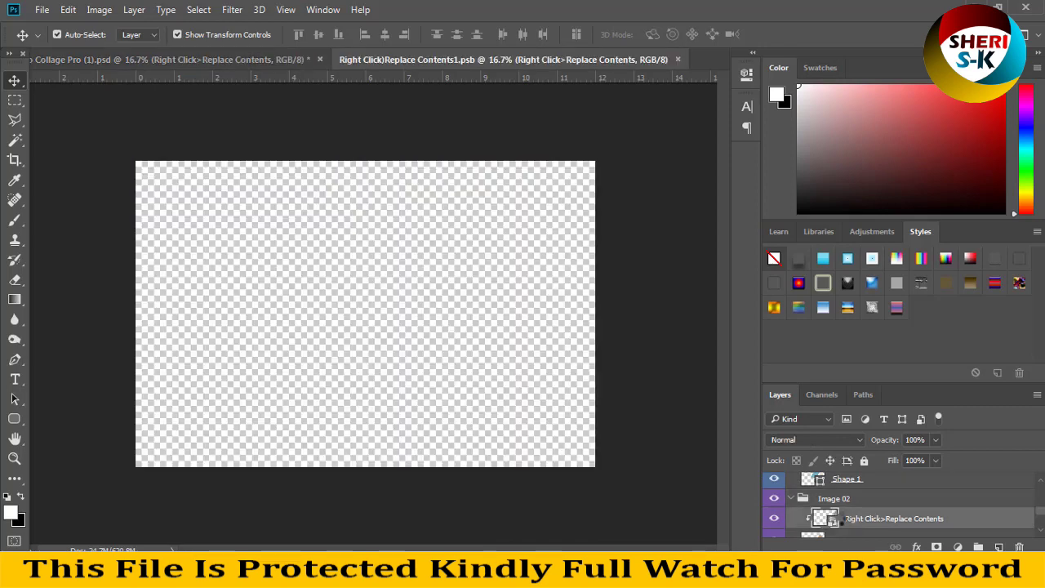
Open the photo 19177.jpg in its own window and copy it into the Image 02 smart object
click(45, 10)
click(49, 44)
double_click(387, 222)
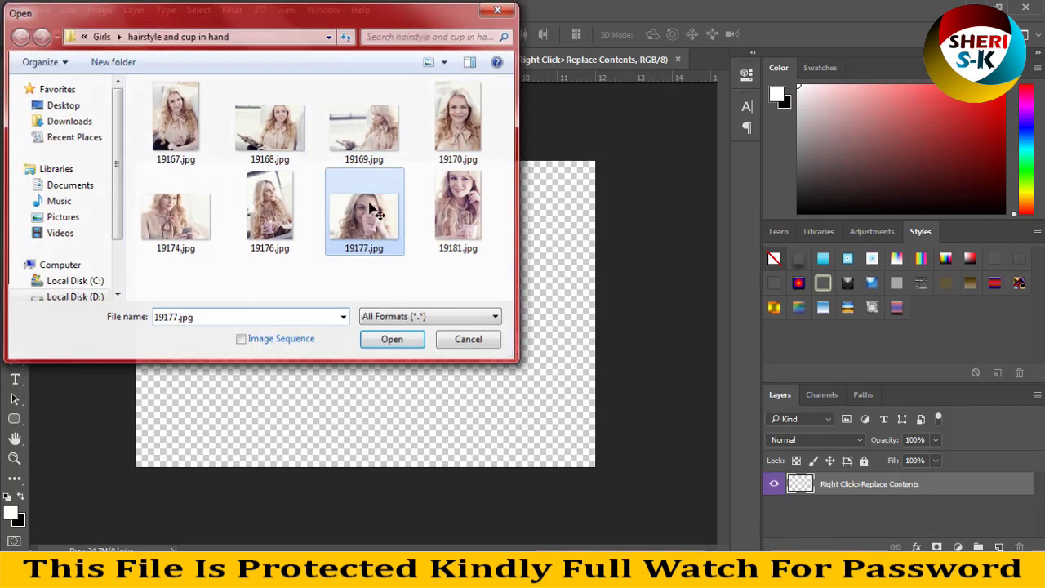
drag(627, 60, 653, 137)
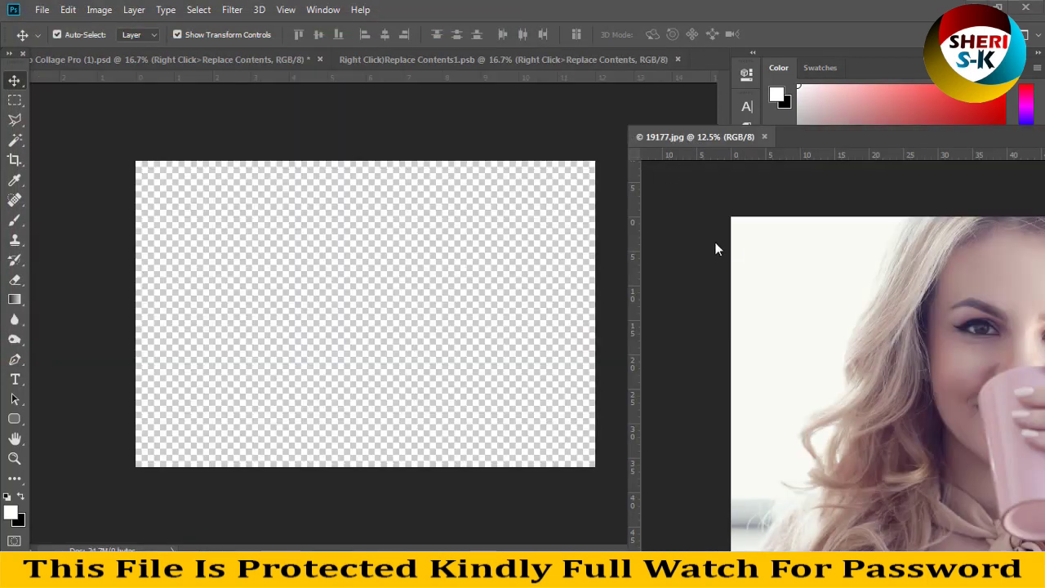
drag(763, 254, 234, 267)
Save the Image 02 smart object, check it in the collage and close the 19177.jpg window
key(ctrl+s)
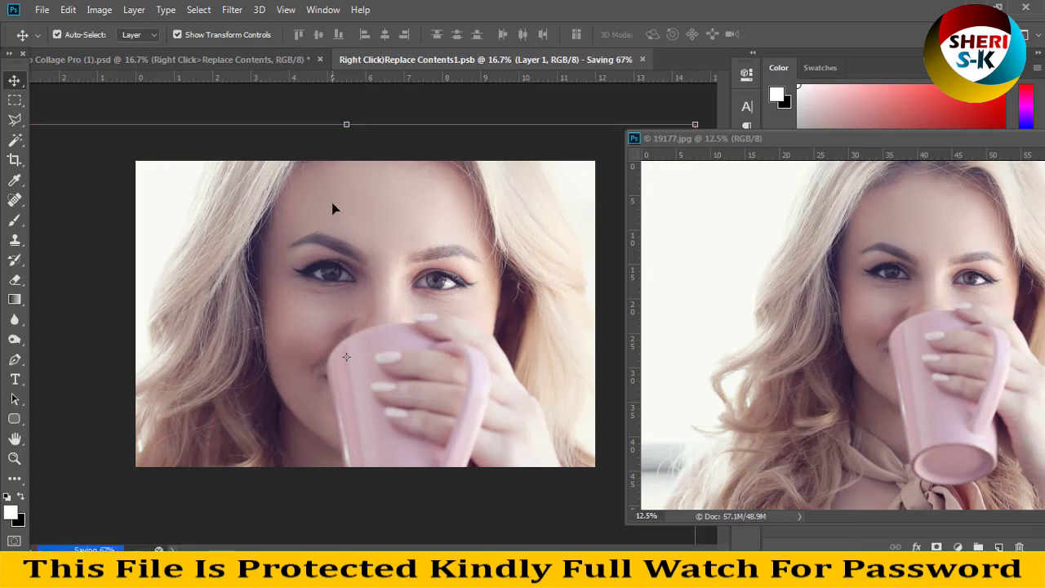
key(ctrl+Tab)
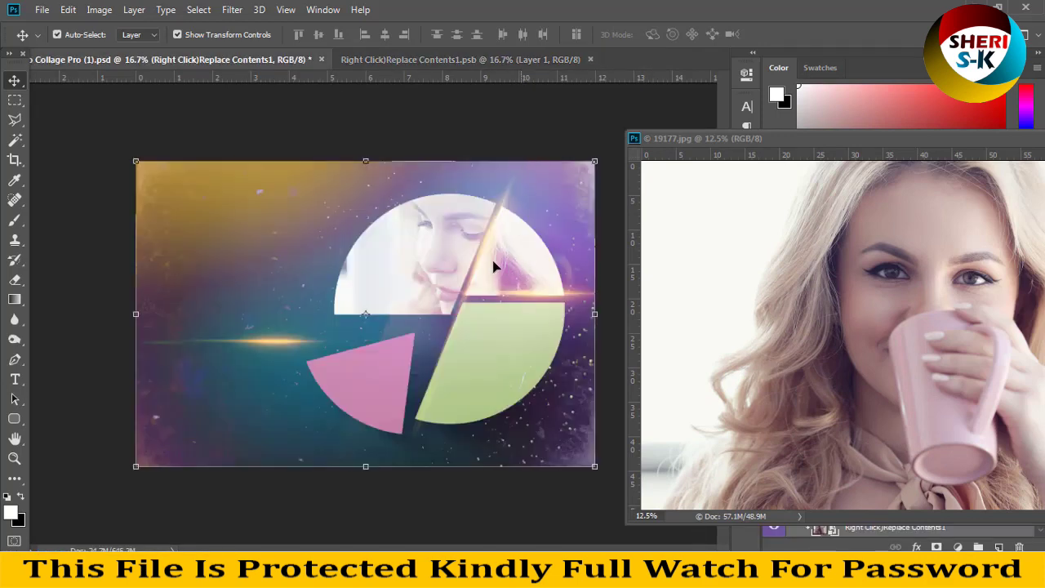
click(465, 59)
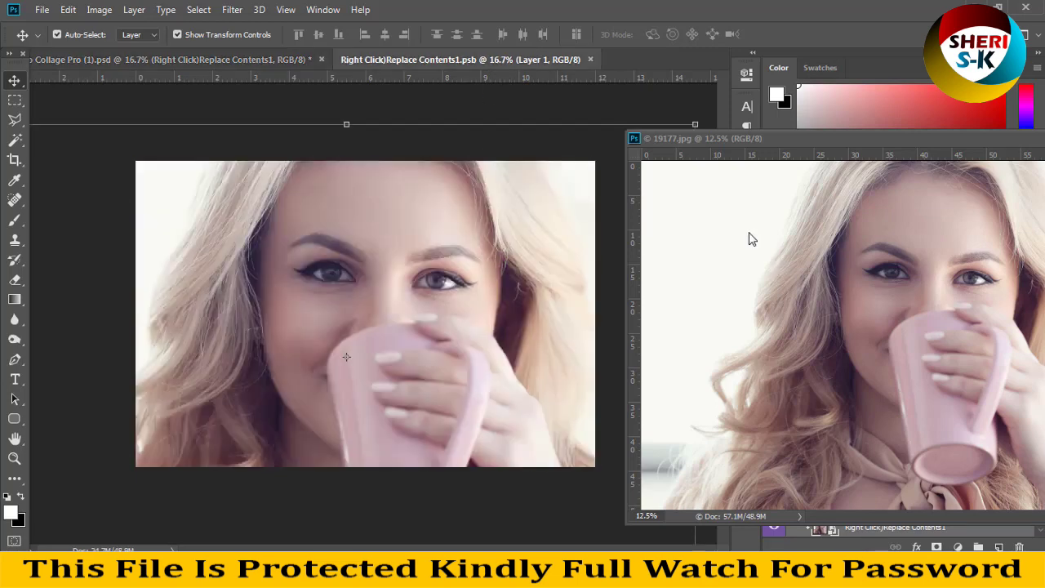
drag(988, 146, 560, 166)
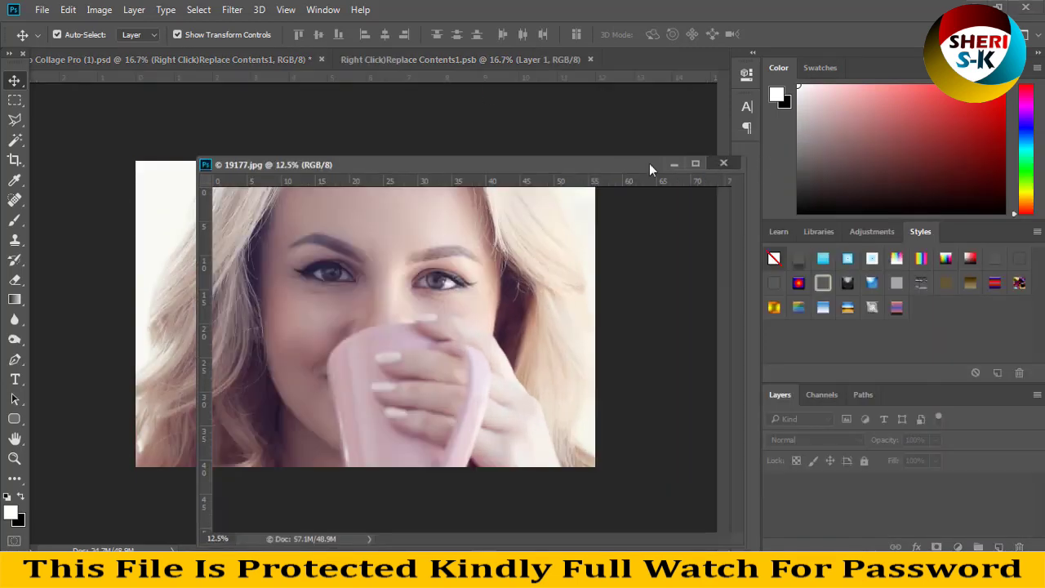
click(686, 163)
Scale the photo down proportionally to fit the Image 02 smart object's canvas and save the smart object
key(ctrl+minus)
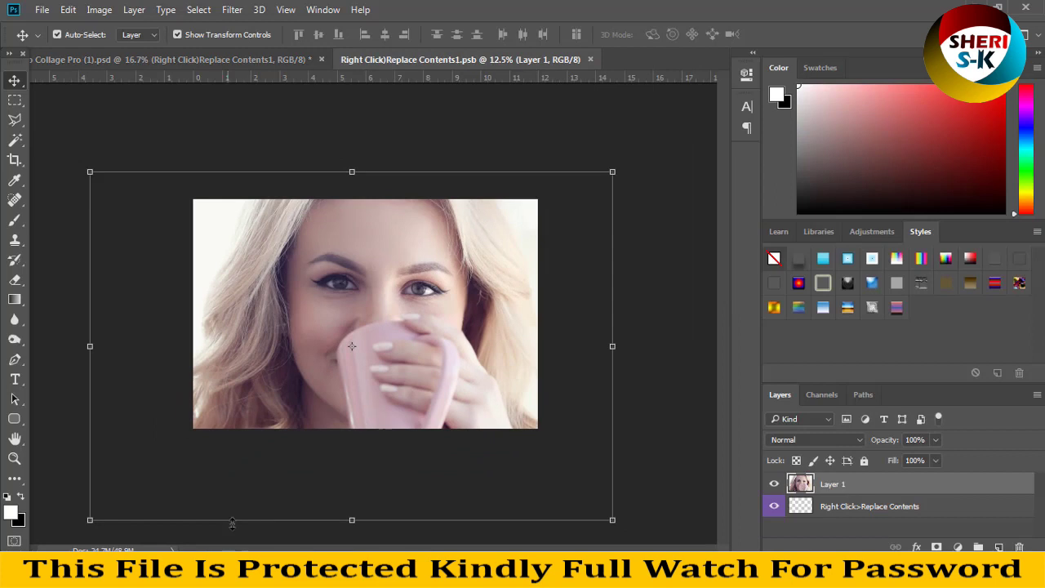
drag(88, 520, 186, 455)
drag(607, 451, 571, 428)
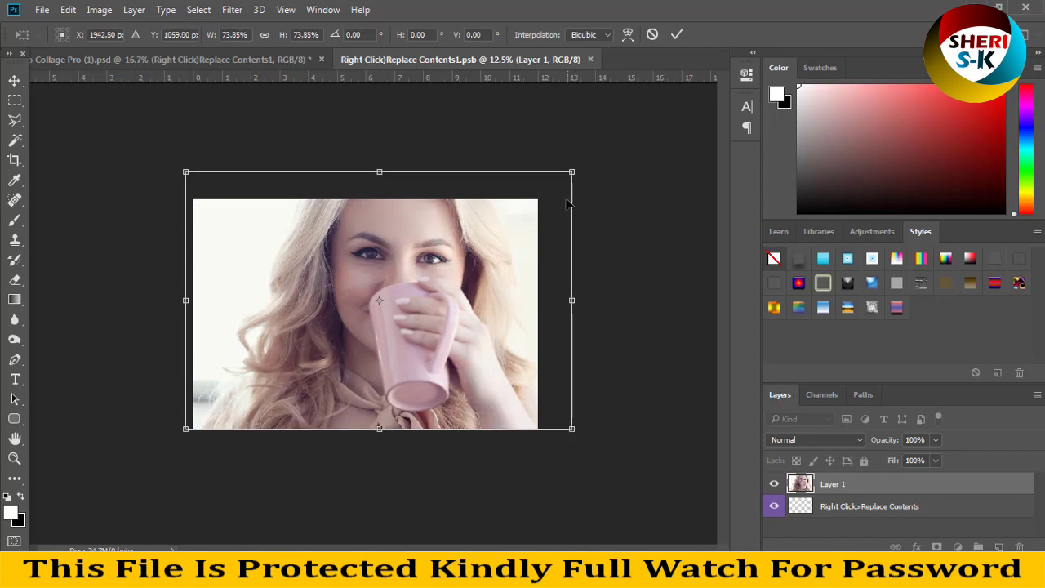
drag(572, 173, 542, 198)
key(Return)
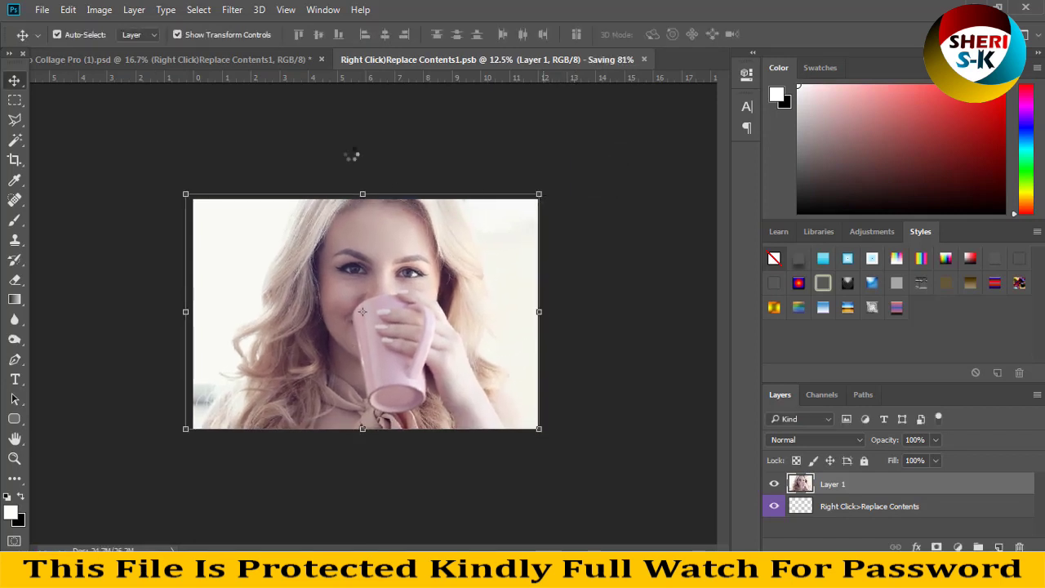
Close the Image 02 smart object and collapse the Image 02 group in the collage
click(589, 60)
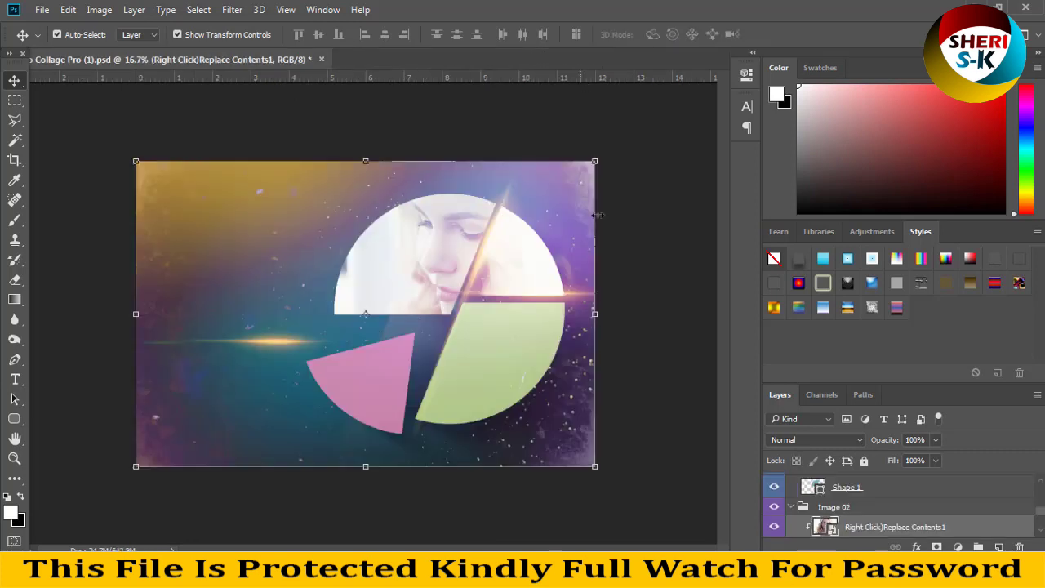
click(503, 275)
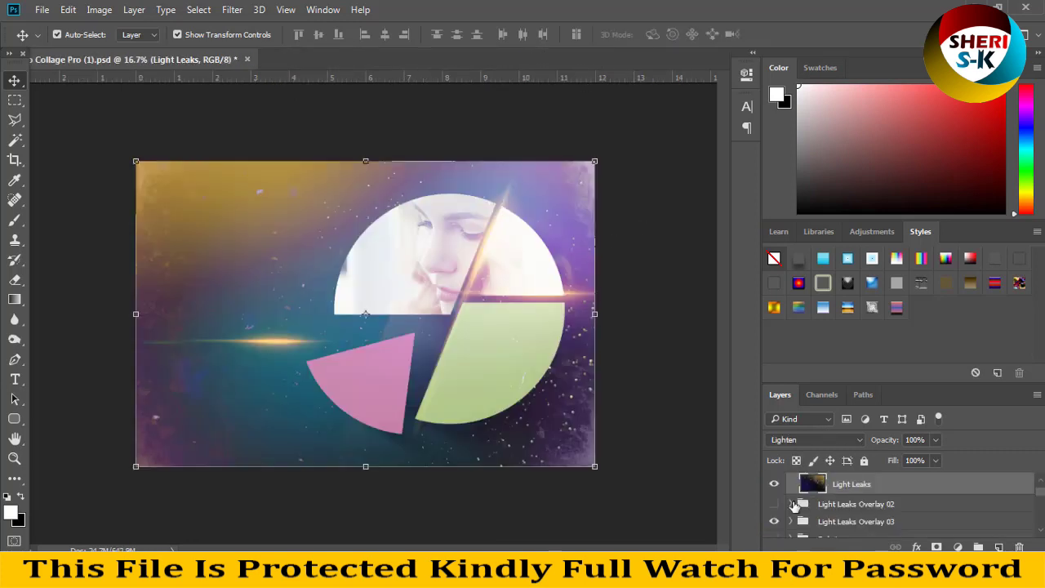
scroll(816, 506, down, 10)
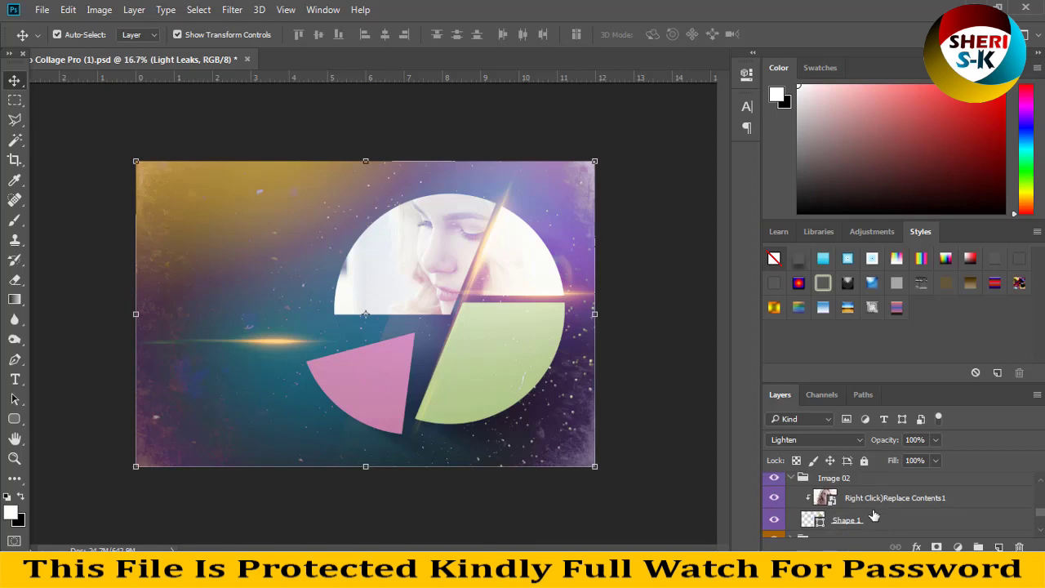
click(775, 499)
click(790, 477)
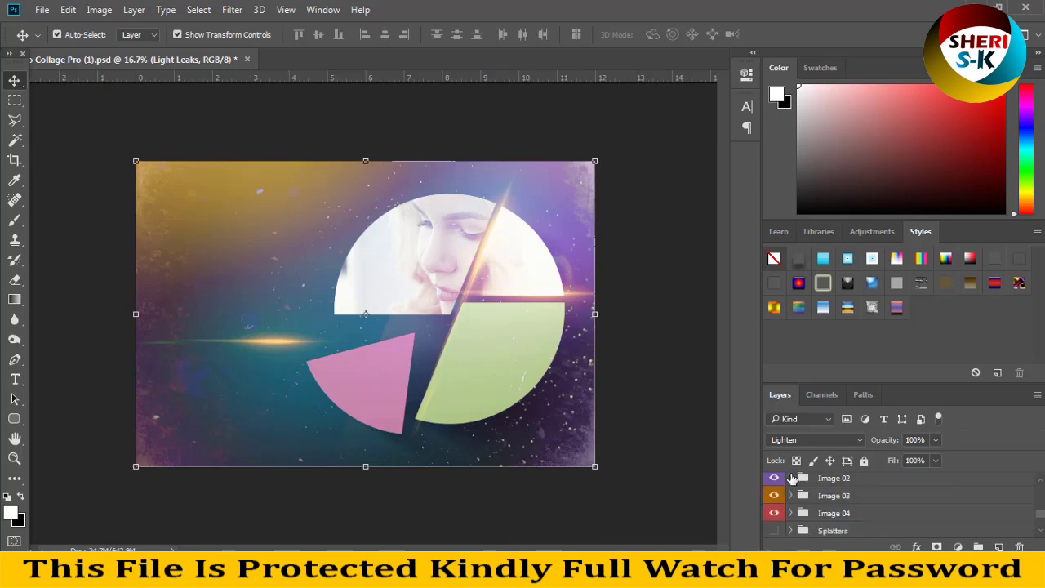
Expand the Image 03 group and open its Right Click>Replace Contents smart object for editing
click(833, 482)
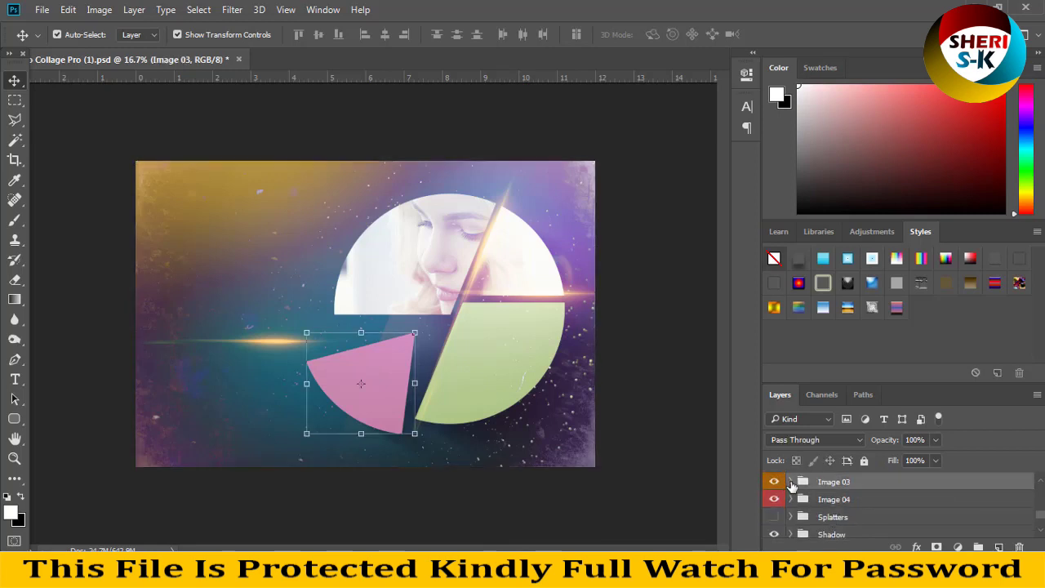
click(790, 482)
click(790, 481)
click(790, 481)
double_click(830, 503)
Open the photo 19176.jpg in its own window and copy it into the Image 03 smart object
click(42, 10)
click(58, 41)
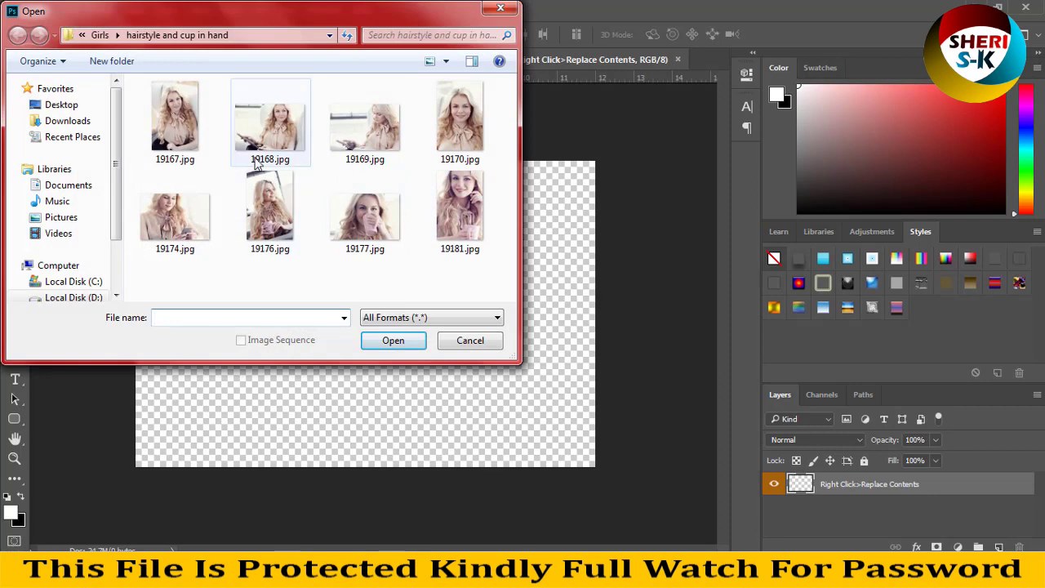
double_click(253, 210)
drag(611, 62, 658, 126)
drag(777, 255, 466, 286)
Save the Image 03 smart object, check it in the collage and float the smart object in its own window
key(ctrl+s)
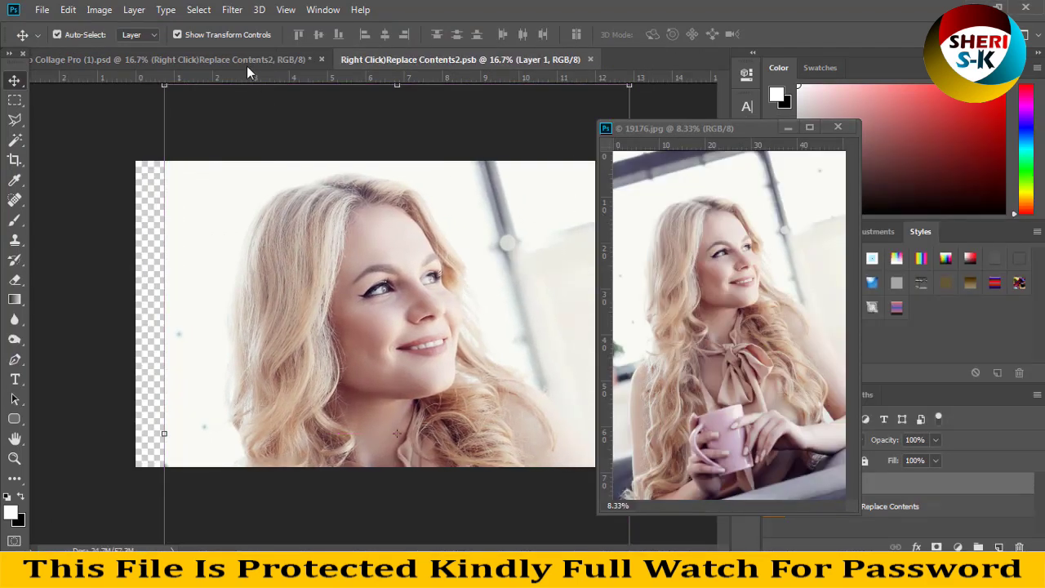
click(243, 58)
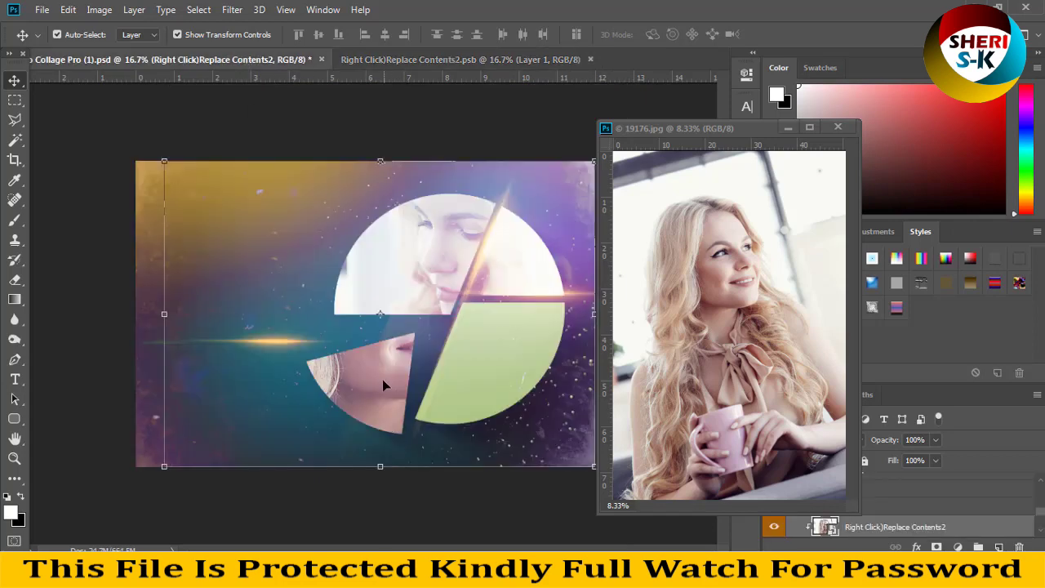
click(384, 365)
drag(452, 60, 746, 231)
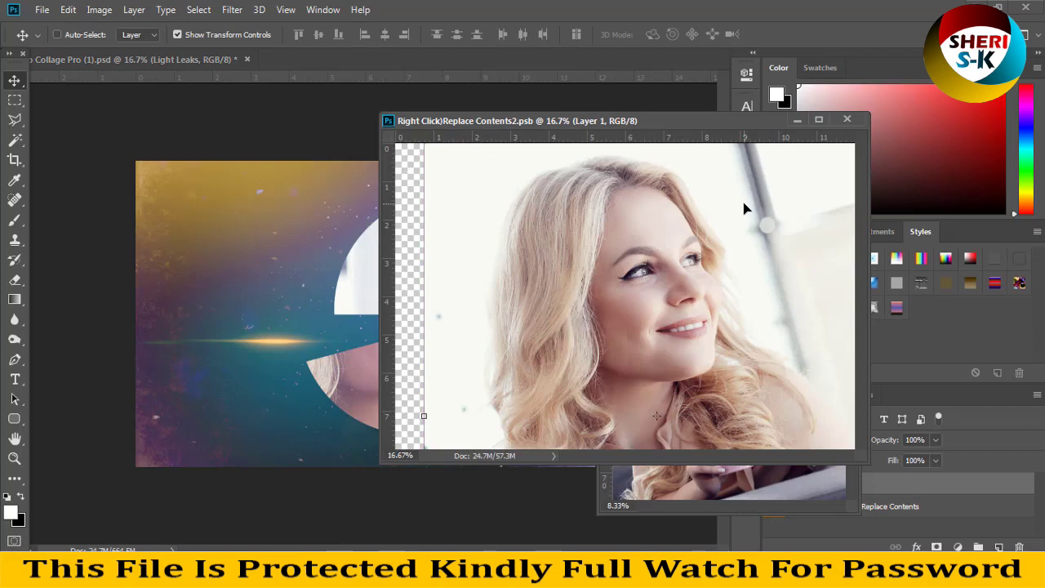
Scale the photo in the Image 03 smart object down proportionally to about 83% and save the smart object
key(ctrl+minus)
drag(758, 180, 704, 255)
key(ctrl+s)
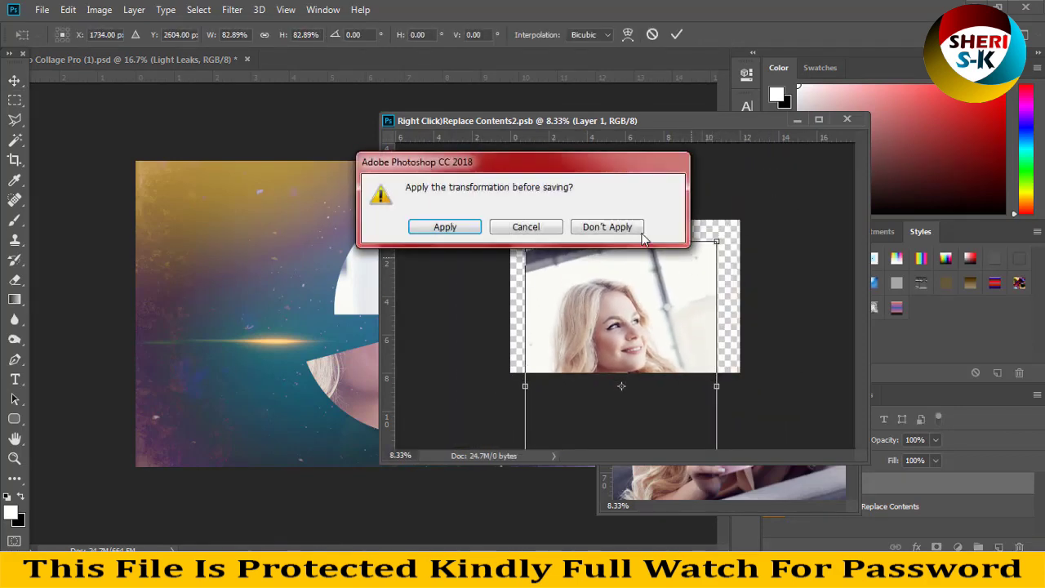
click(502, 228)
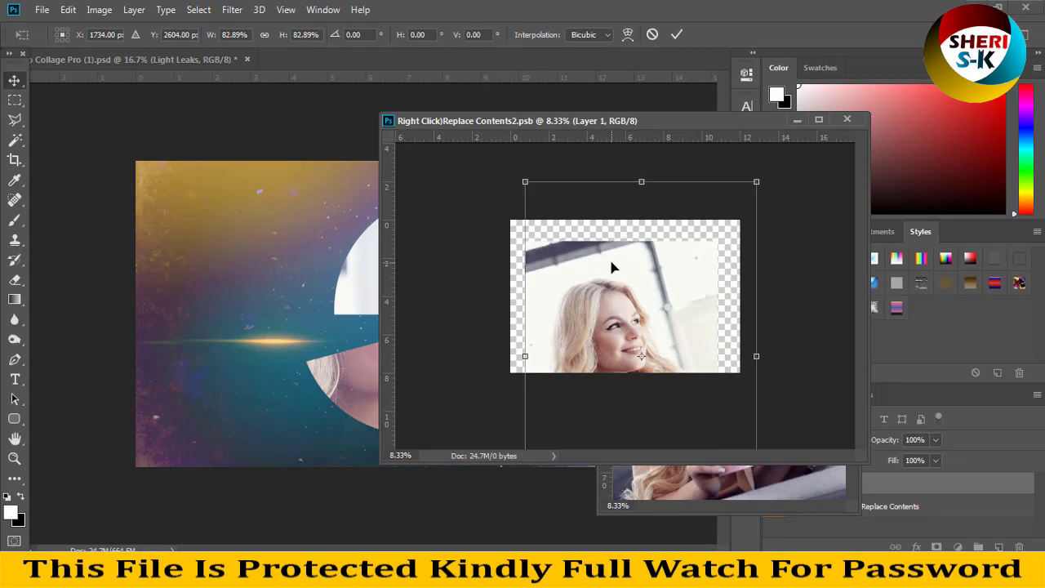
key(Return)
key(ctrl+s)
Check the pink shape's photo in the collage, and close the Image 03 smart object and 19176.jpg windows
drag(625, 121, 776, 104)
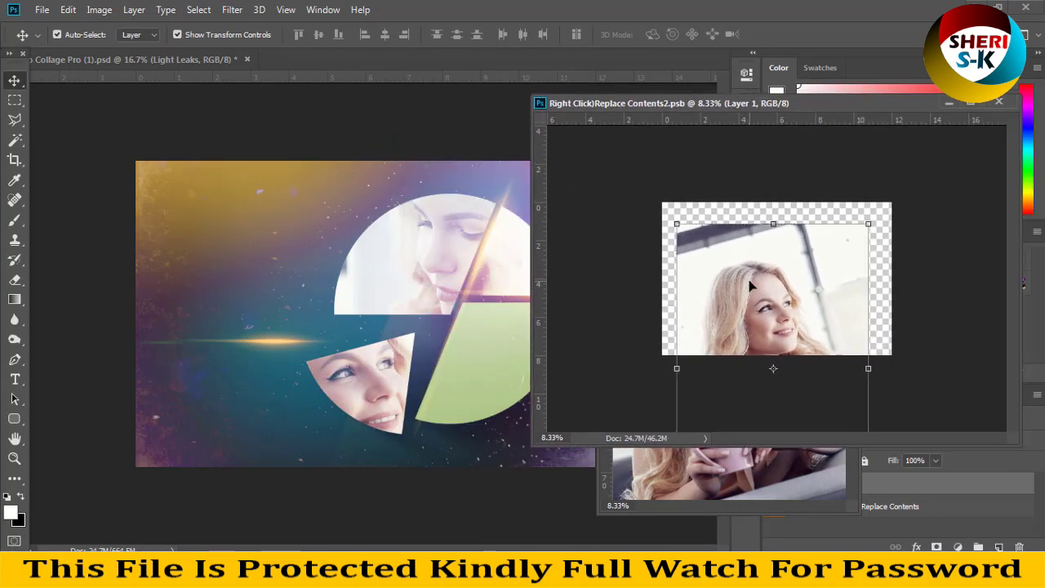
click(998, 101)
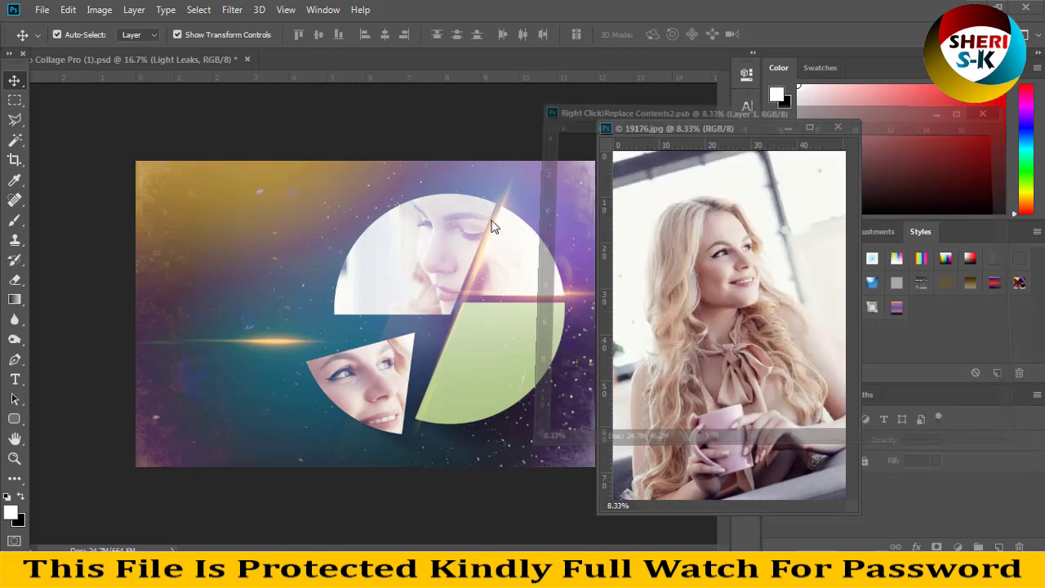
click(835, 129)
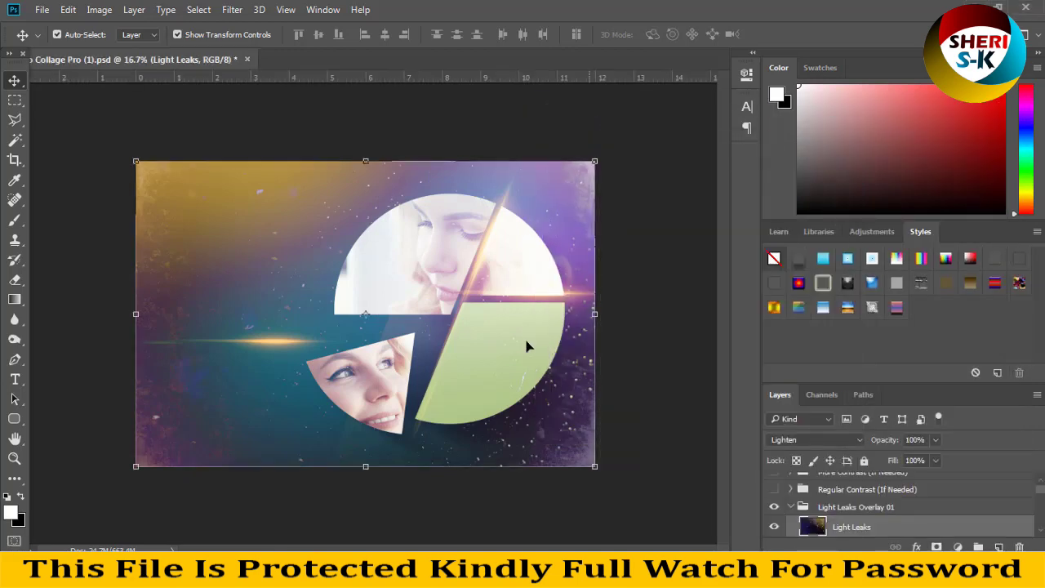
Expand the Image 04 group and open its Right Click>Replace Contents smart object for editing
scroll(847, 492, down, 5)
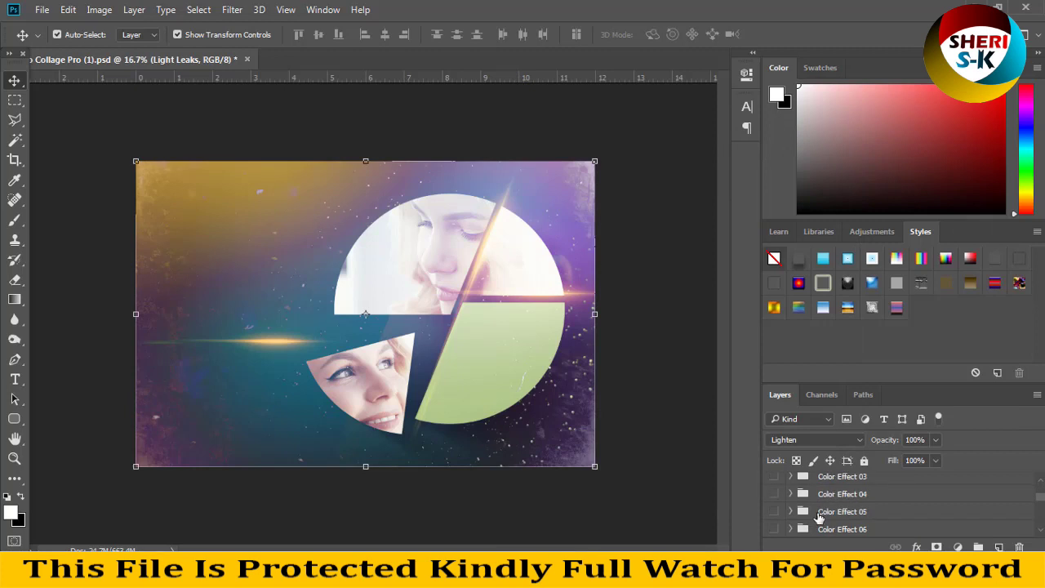
scroll(837, 528, down, 8)
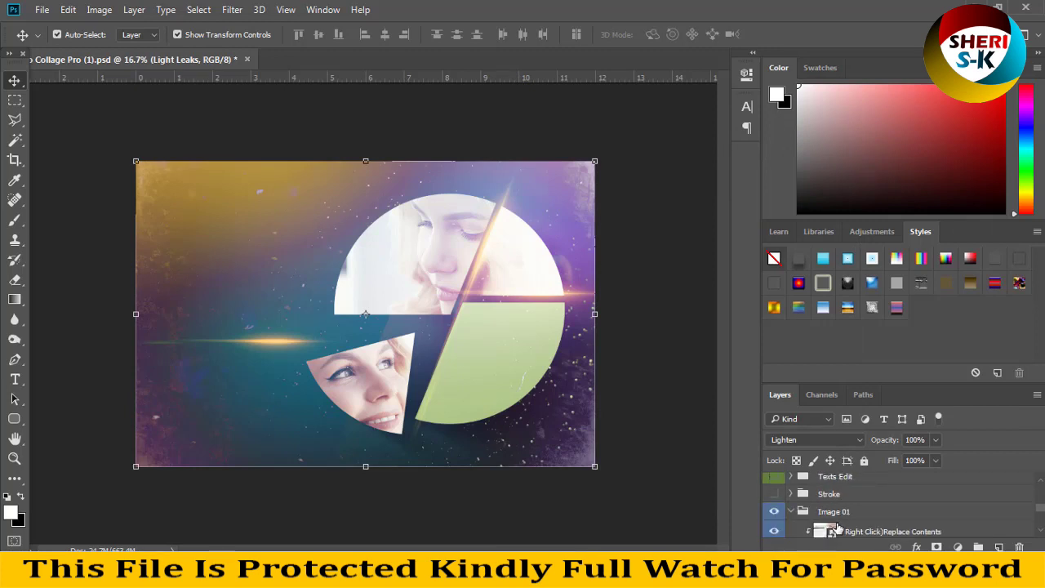
scroll(837, 526, down, 3)
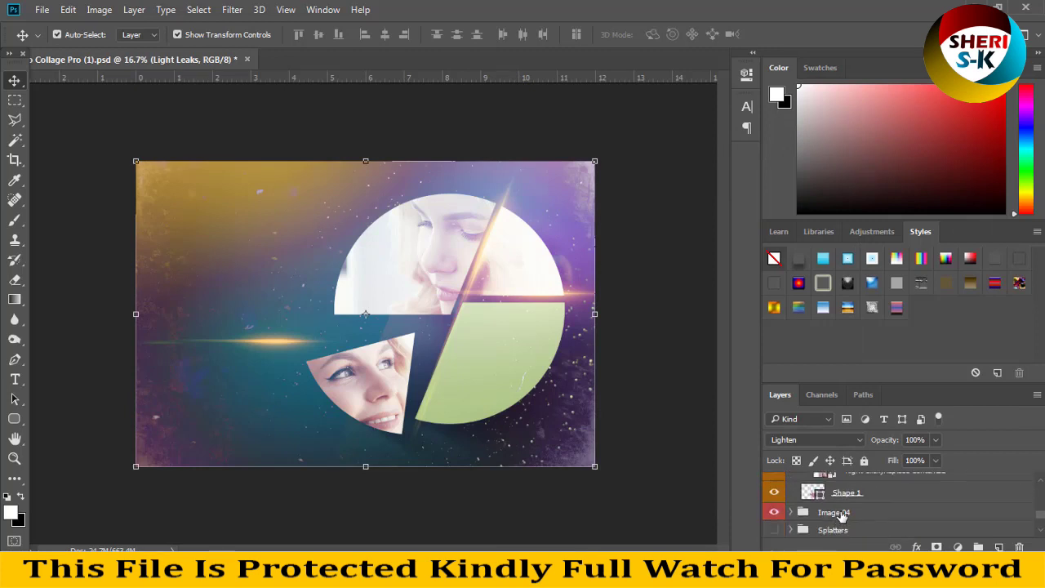
click(842, 513)
click(790, 512)
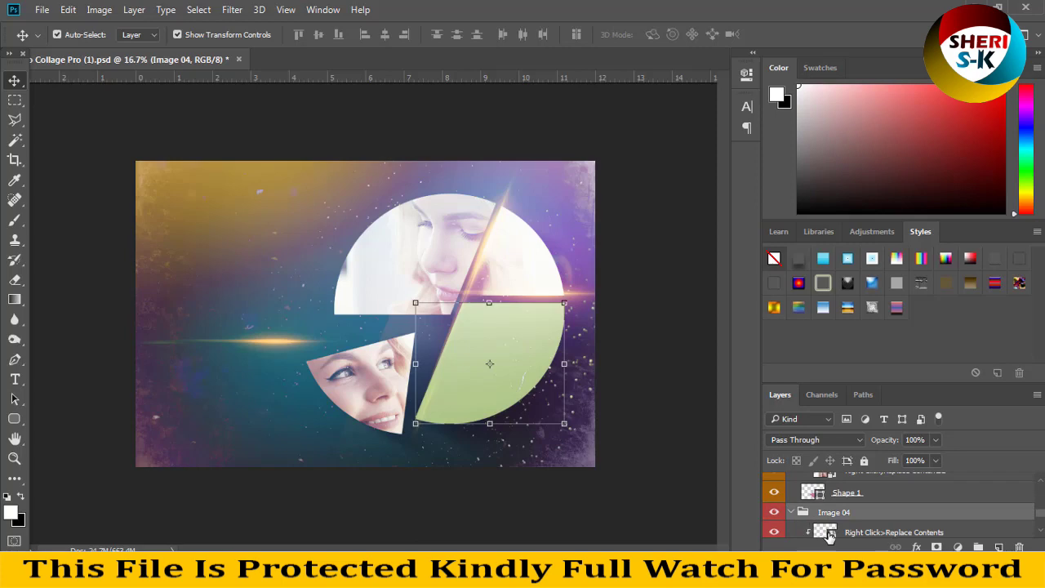
double_click(826, 533)
Open the photo 19167.jpg in its own window and copy it into the Image 04 smart object
click(42, 10)
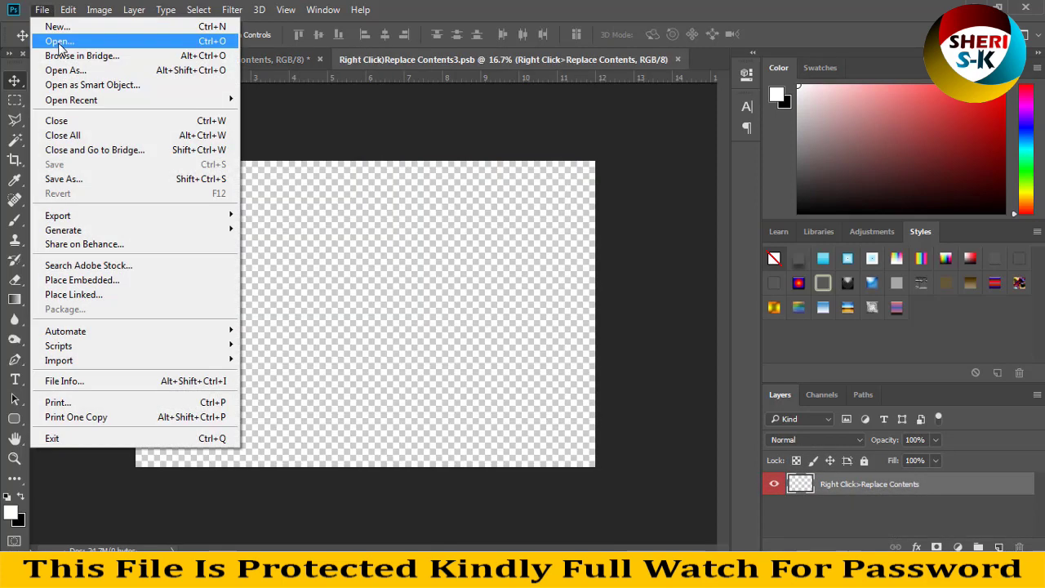
click(36, 40)
double_click(184, 151)
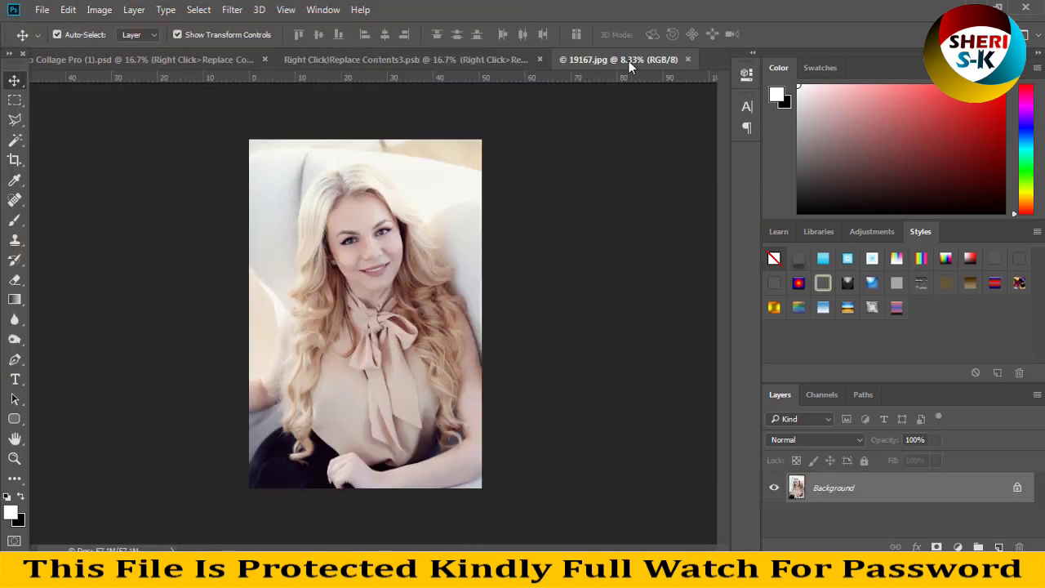
drag(628, 61, 726, 152)
drag(854, 303, 440, 304)
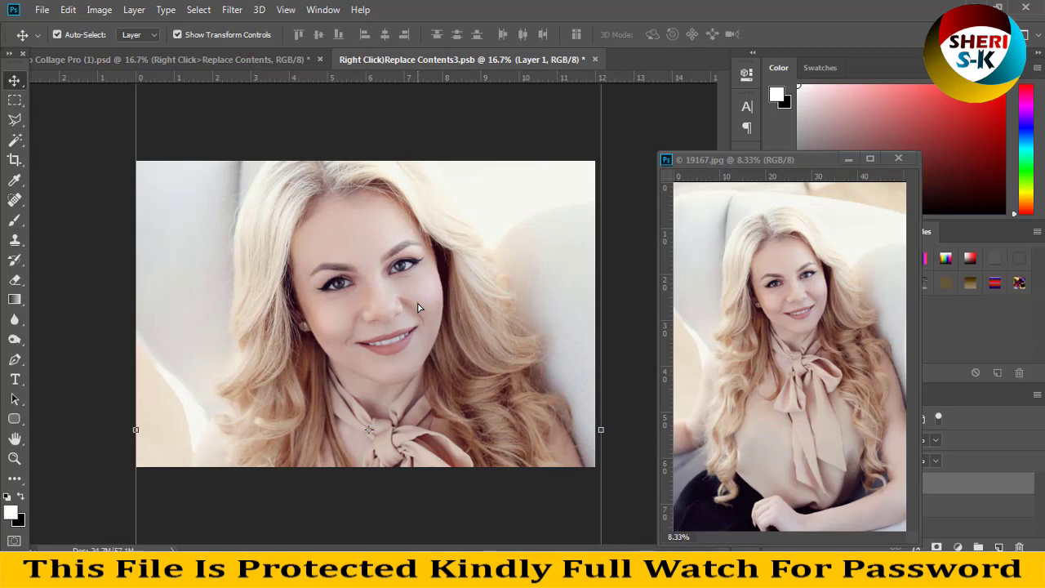
Save the Image 04 smart object, check it in the collage and float the smart object in its own window
key(ctrl+s)
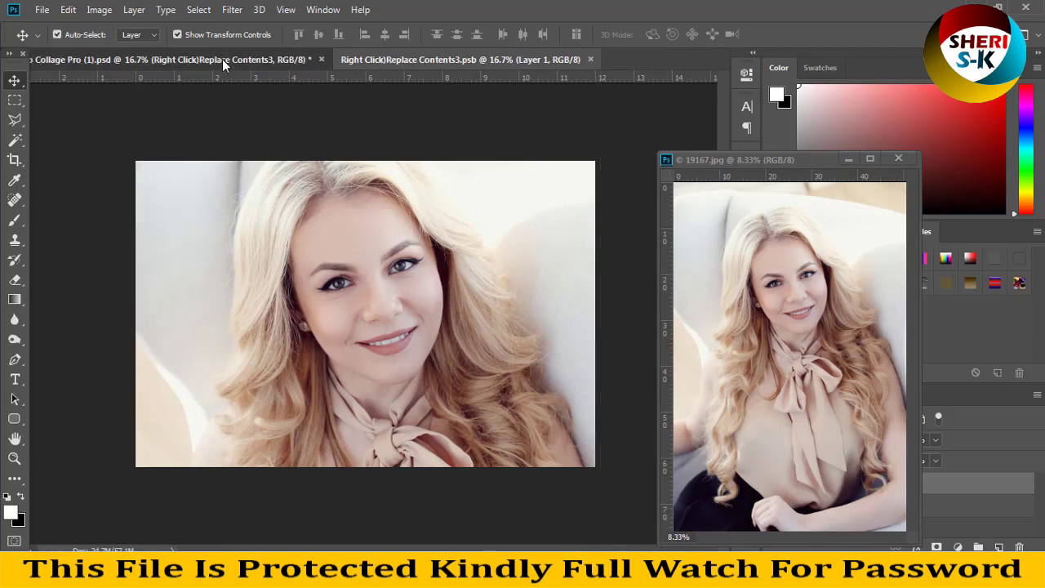
click(222, 59)
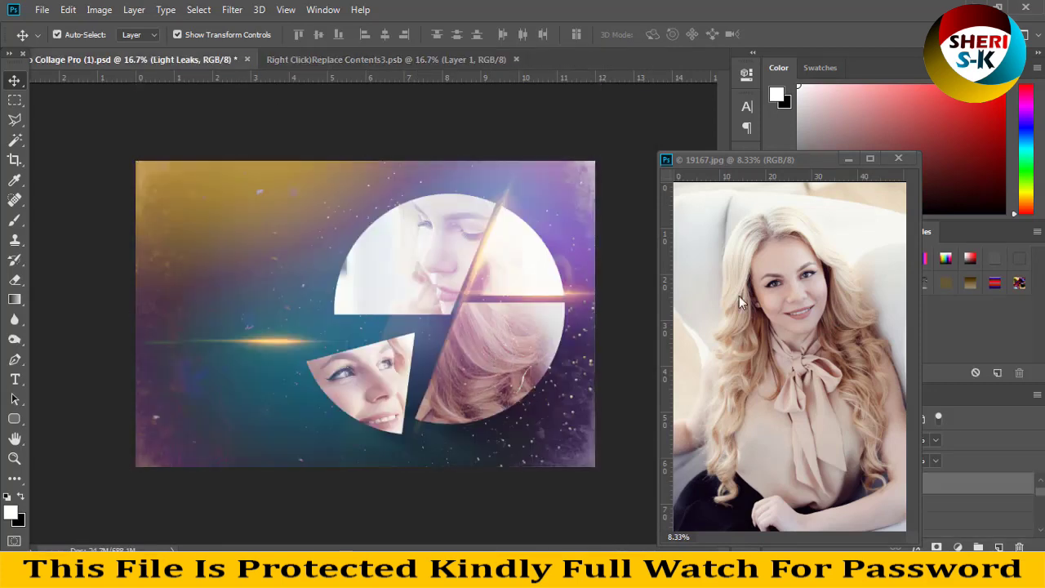
drag(369, 60, 597, 132)
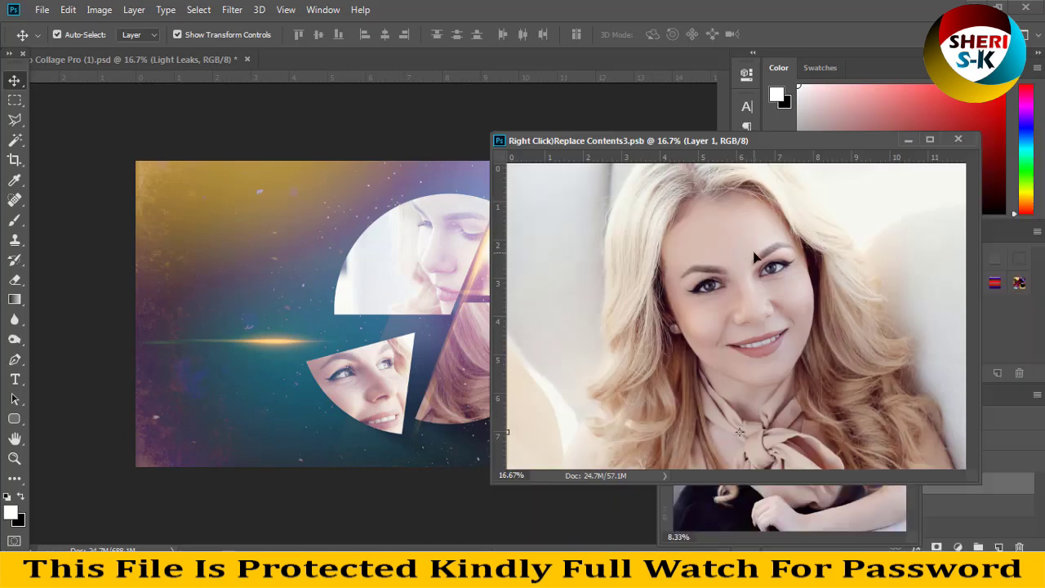
Scale the photo in the Image 04 smart object down proportionally to about 69% and save the smart object
key(ctrl+minus)
key(ctrl+minus)
drag(854, 203, 759, 259)
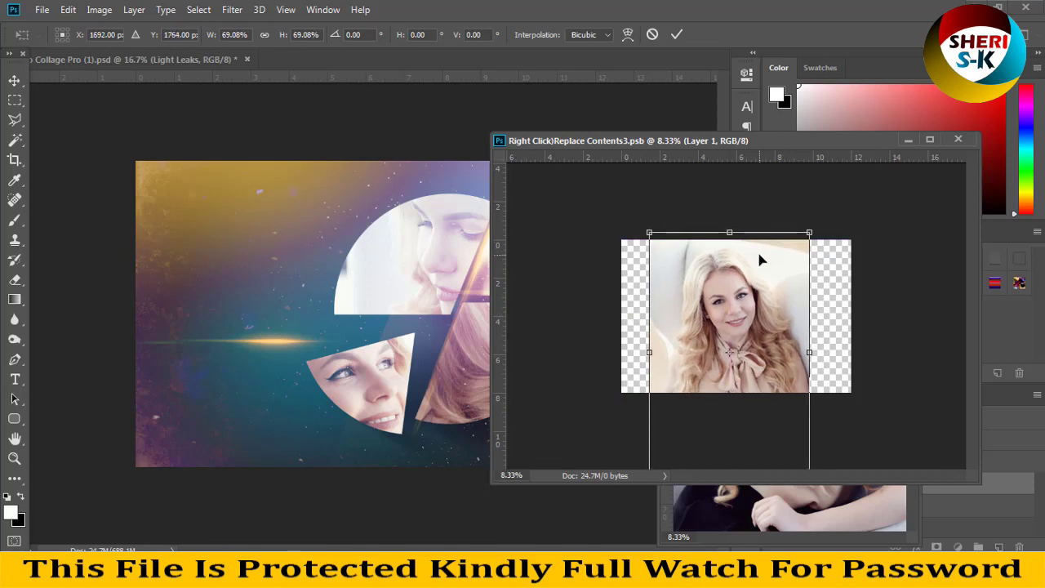
key(ctrl+s)
click(444, 227)
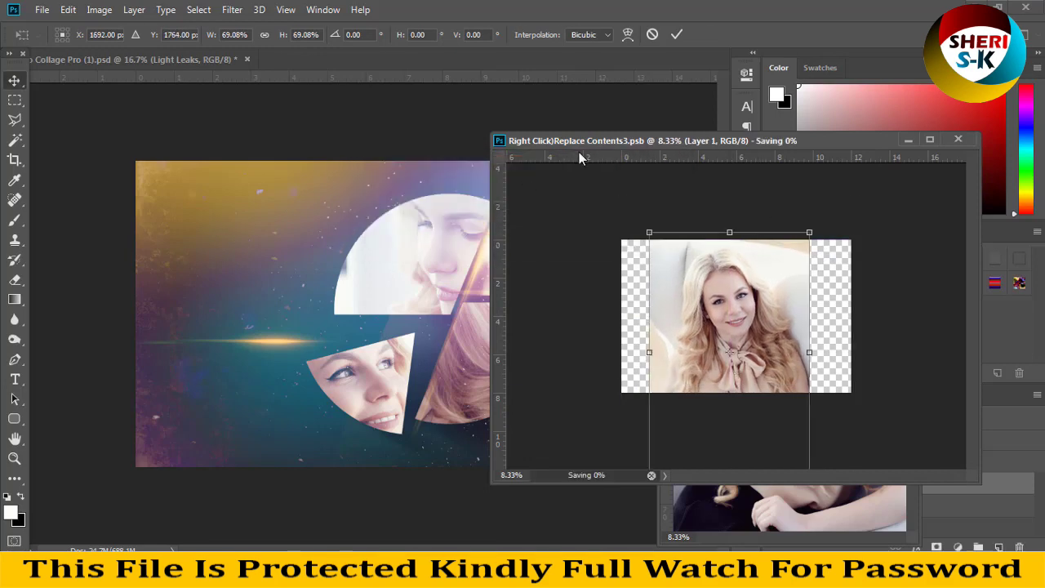
Move the photo to the right side of the Image 04 smart object's canvas and save the smart object
drag(672, 152, 762, 137)
drag(815, 286, 902, 290)
key(ctrl+z)
key(ctrl+s)
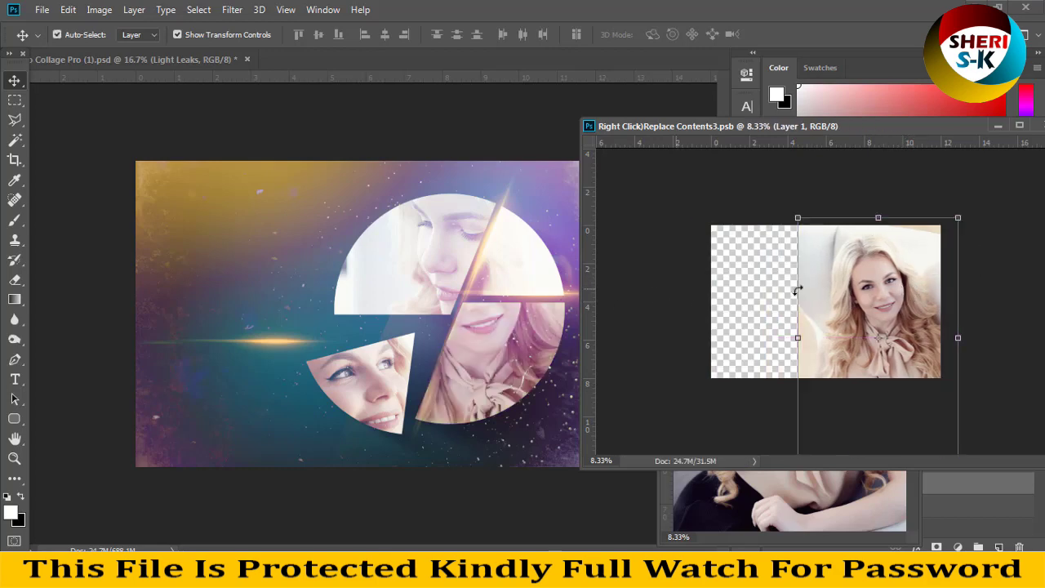
Scale the Image 04 photo down further from its upper-left corner so the face fits the shape, and save
drag(799, 220, 819, 251)
key(Return)
key(ctrl+s)
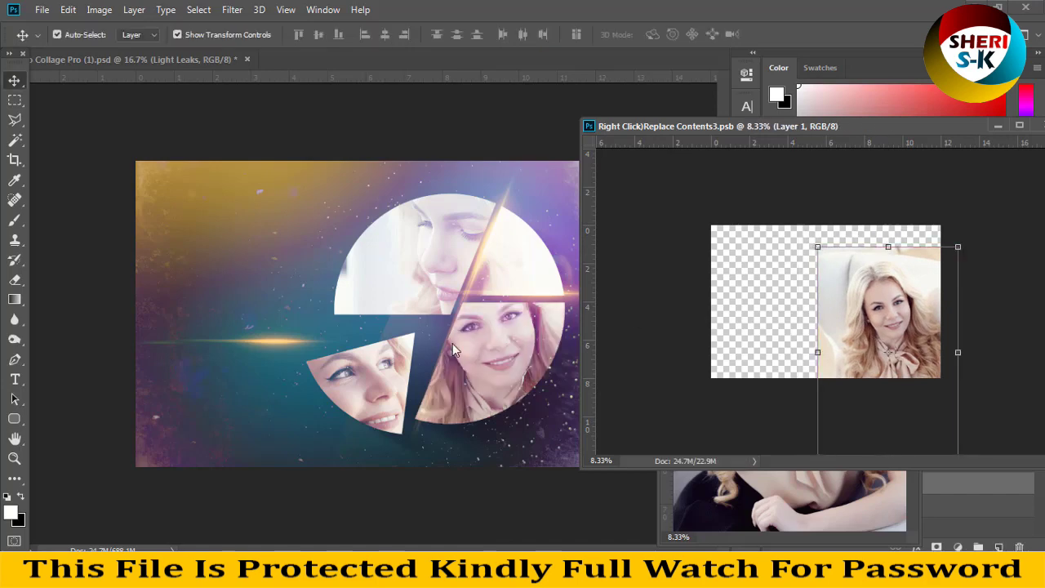
Close the Image 04 smart object and the 19167.jpg photo windows
drag(1000, 127, 908, 142)
click(898, 139)
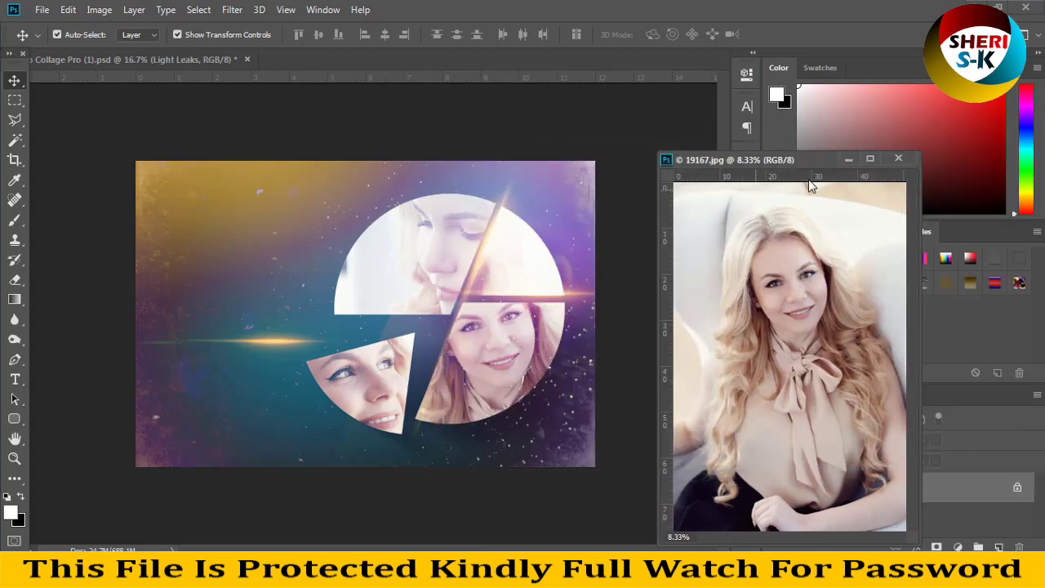
click(898, 159)
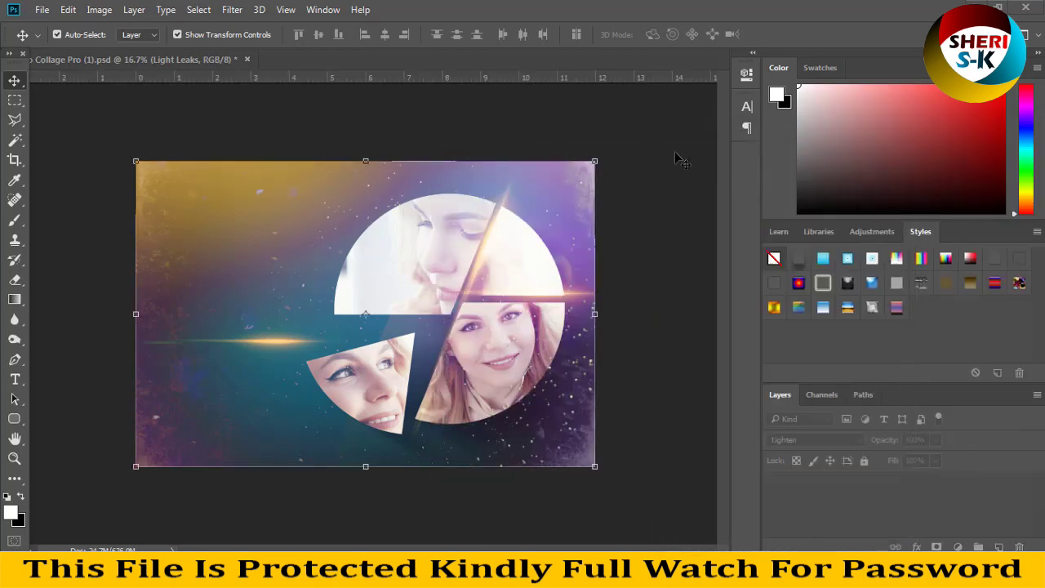
Close Photo Collage Pro (1).psd without saving the changes
click(247, 59)
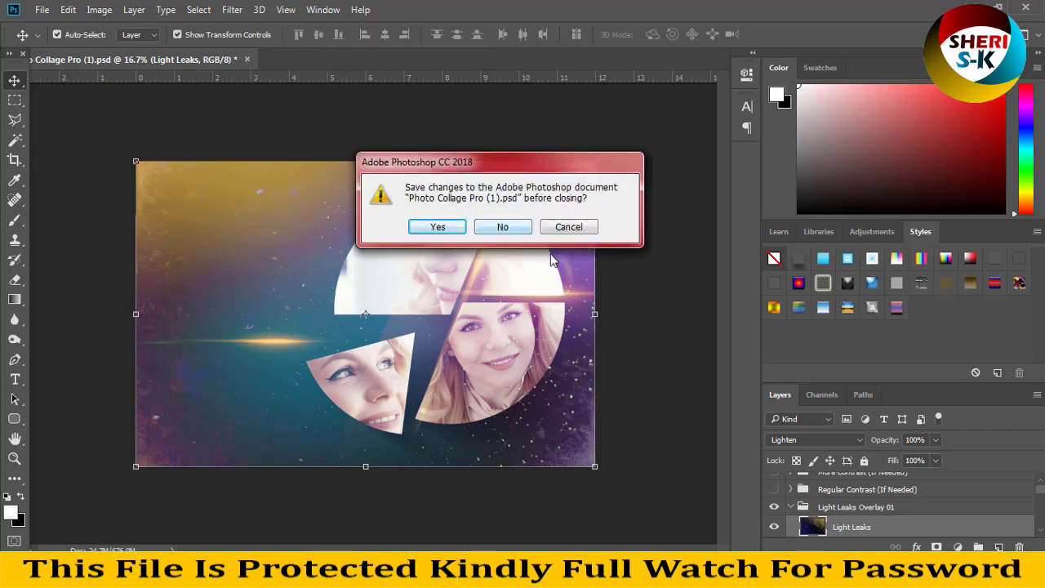
click(568, 229)
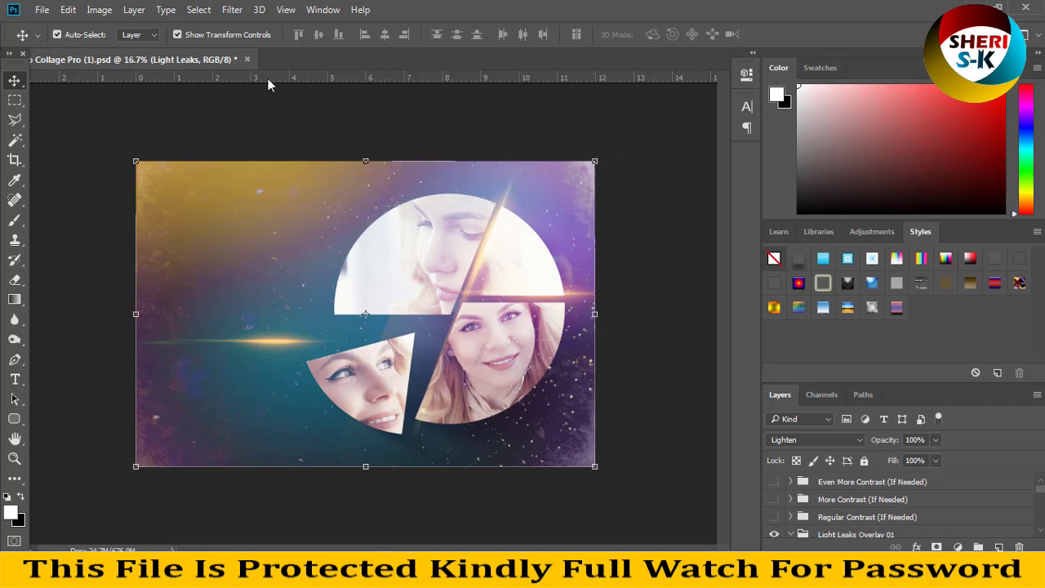
click(248, 57)
click(497, 227)
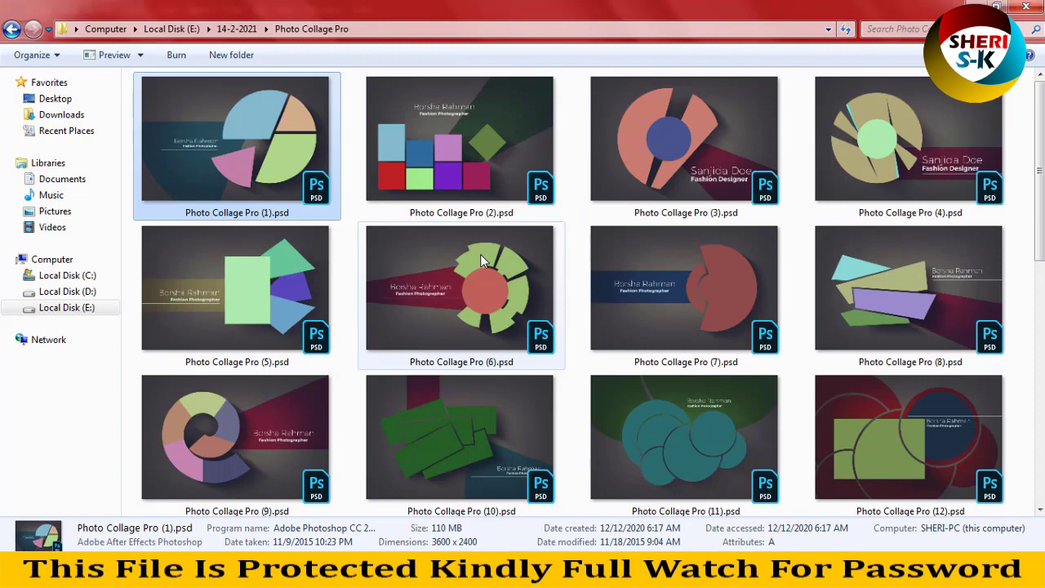
Open the template Photo Collage Pro (7).psd from the Photo Collage Pro folder in Photoshop
click(715, 284)
scroll(618, 319, down, 2)
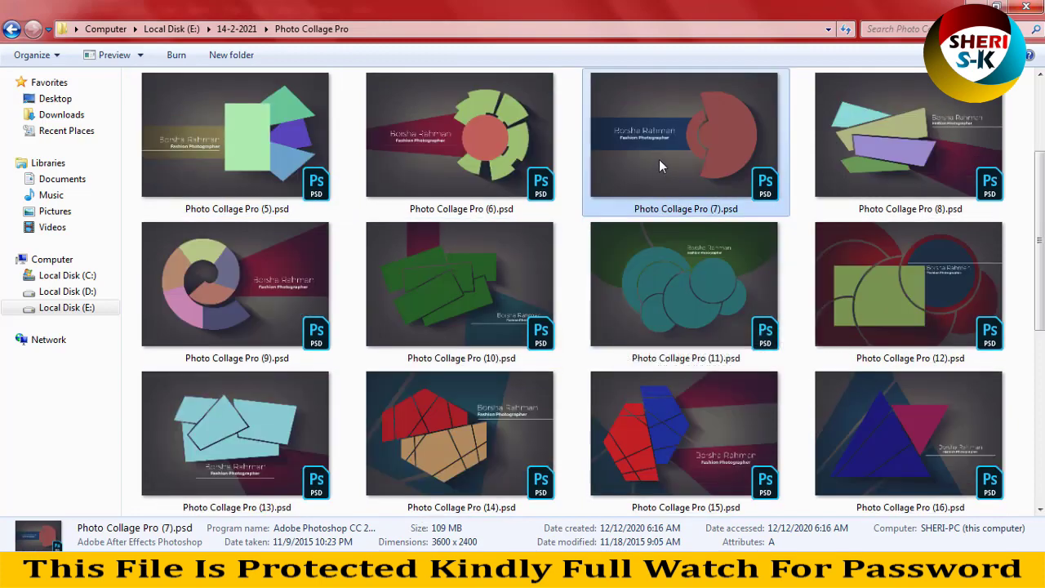
drag(523, 364, 403, 81)
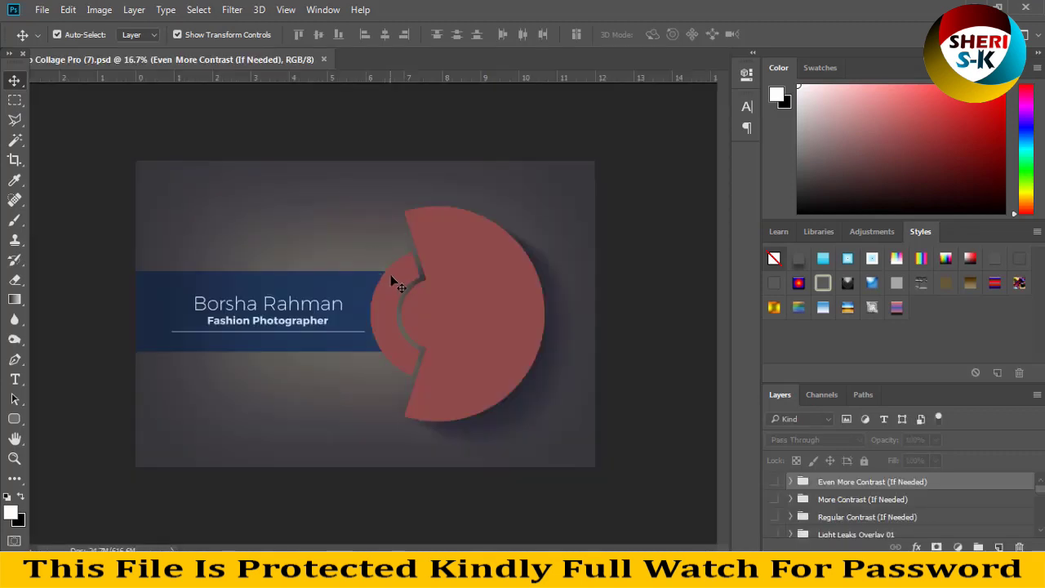
Open the Right Click>Replace Contents smart object clipped to the red circular shape for editing
click(422, 289)
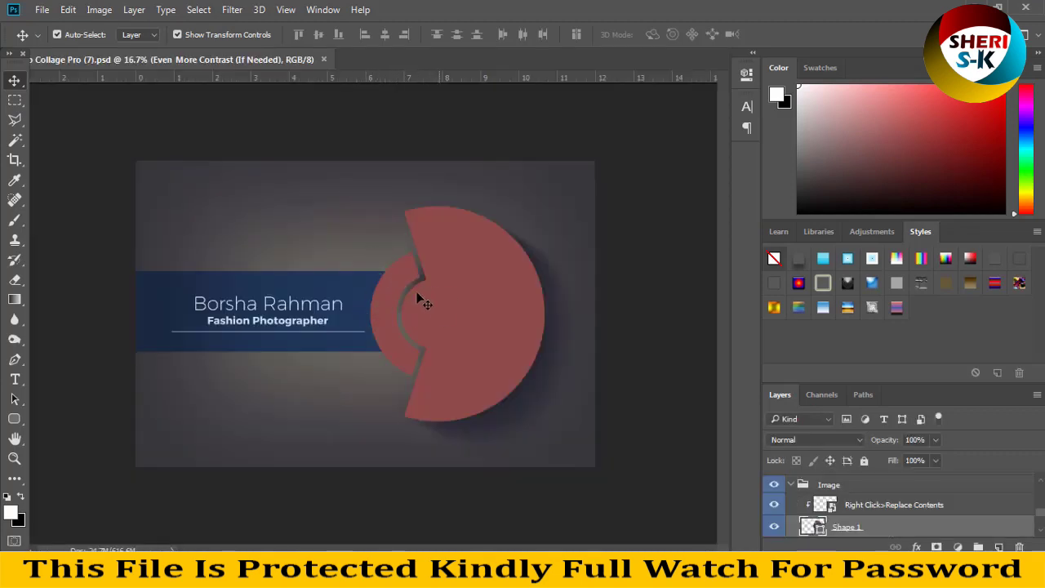
click(317, 306)
click(517, 298)
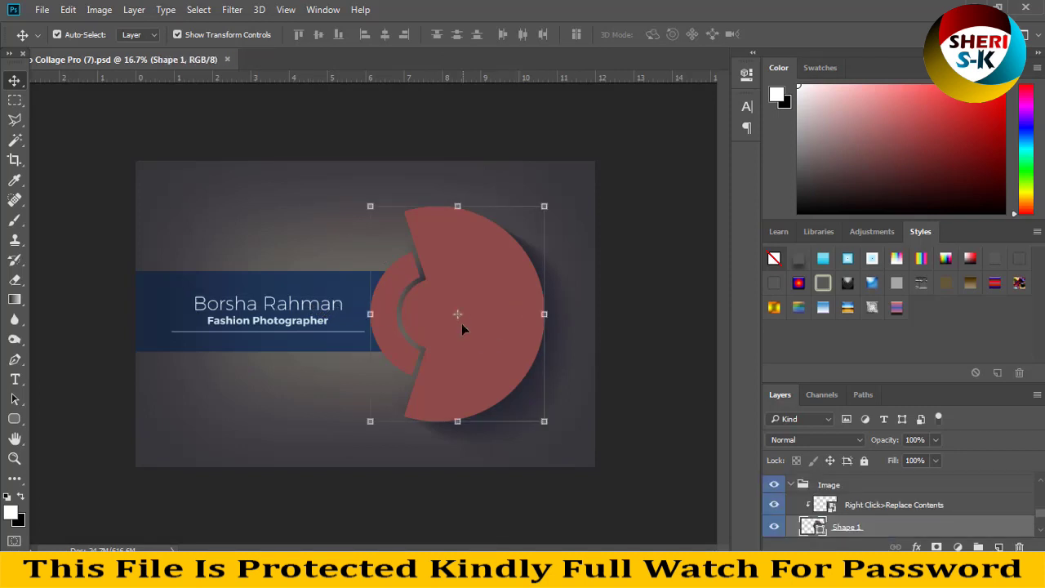
click(859, 504)
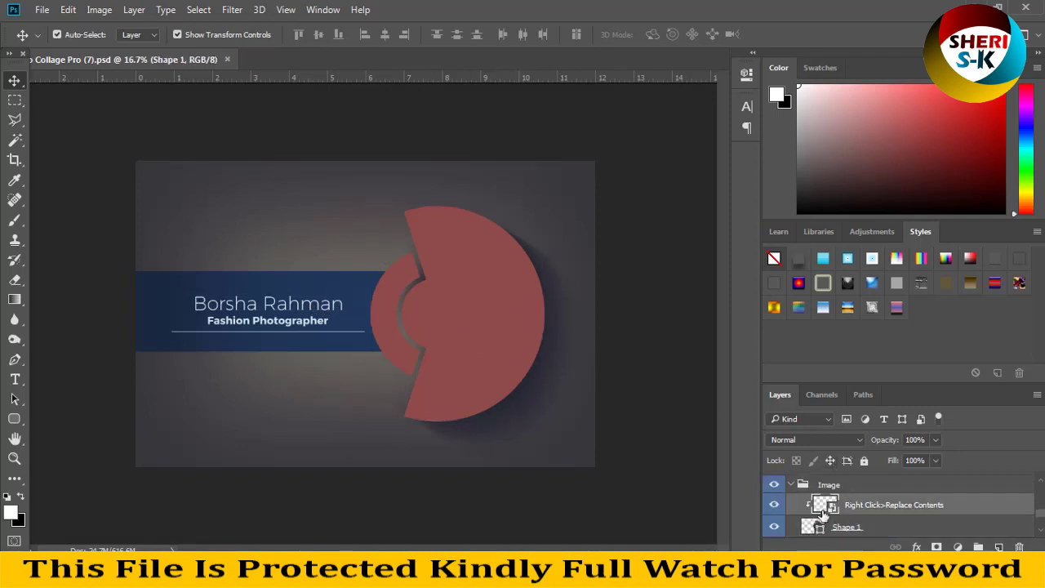
double_click(826, 508)
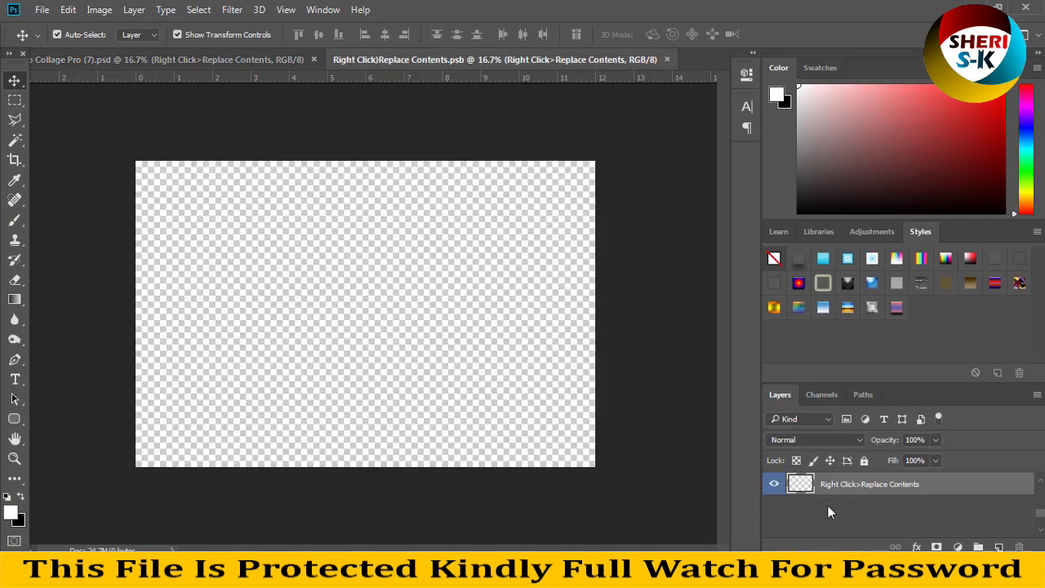
Place the photo 19167.jpg from the hairstyle and cup in hand folder into the smart object and save
click(42, 9)
click(62, 41)
click(396, 232)
click(269, 208)
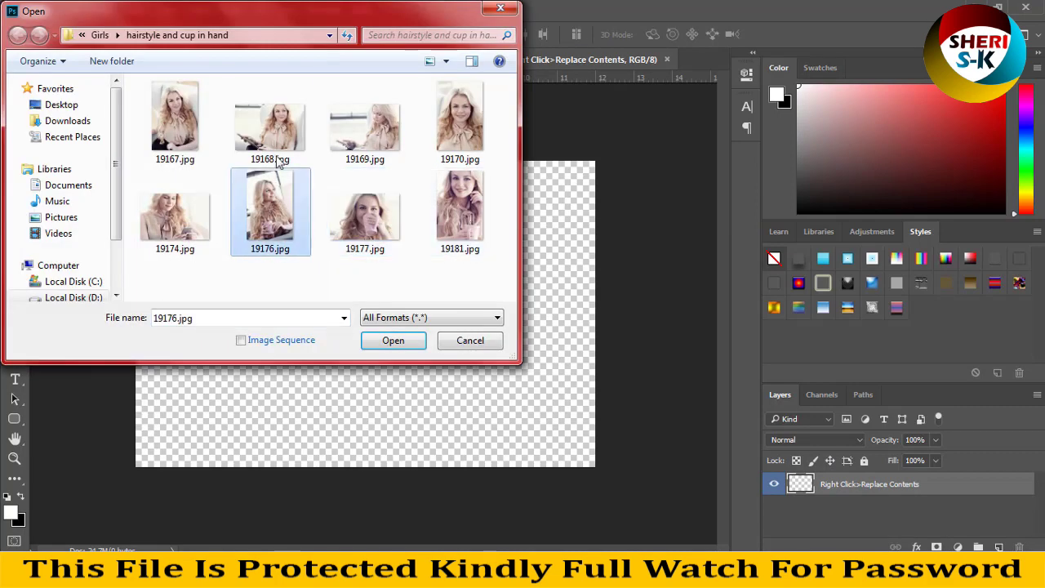
double_click(175, 123)
drag(579, 60, 441, 337)
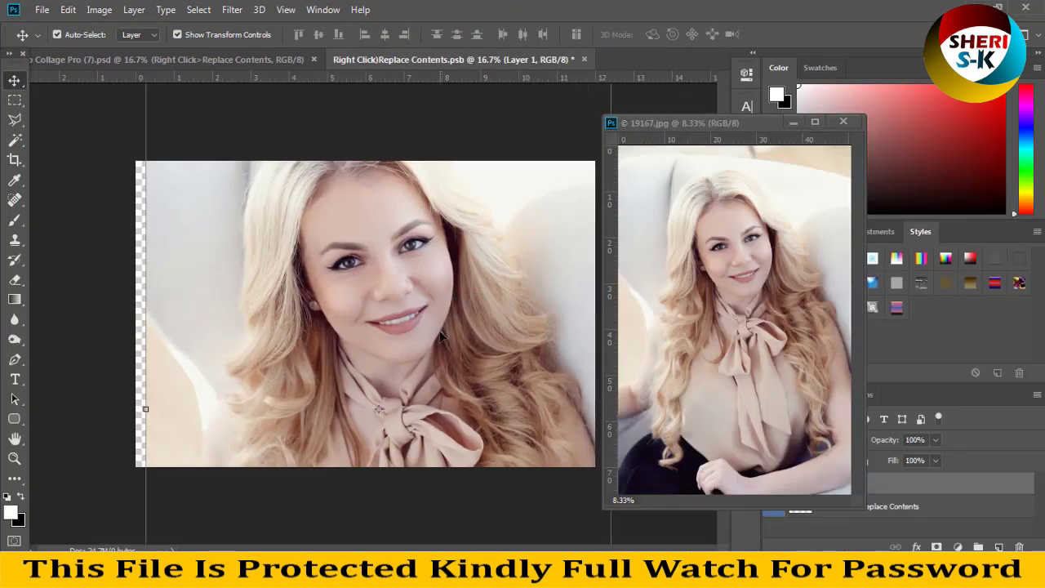
key(ctrl+s)
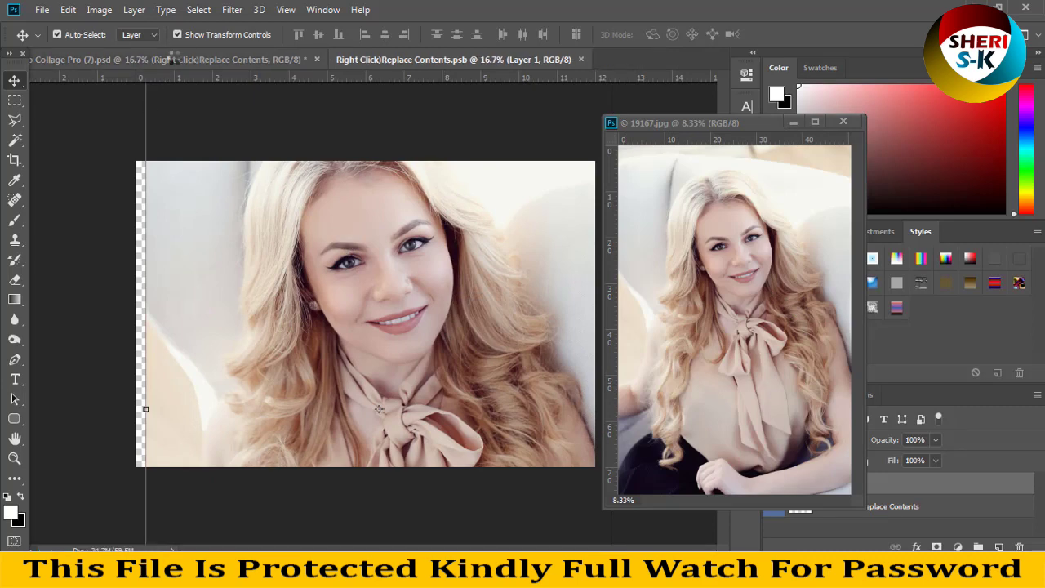
Float the smart object over the template, shift the photo right and down so the face fills the circular shape, and save
click(173, 59)
drag(453, 59, 572, 116)
drag(693, 239, 737, 273)
key(ctrl+s)
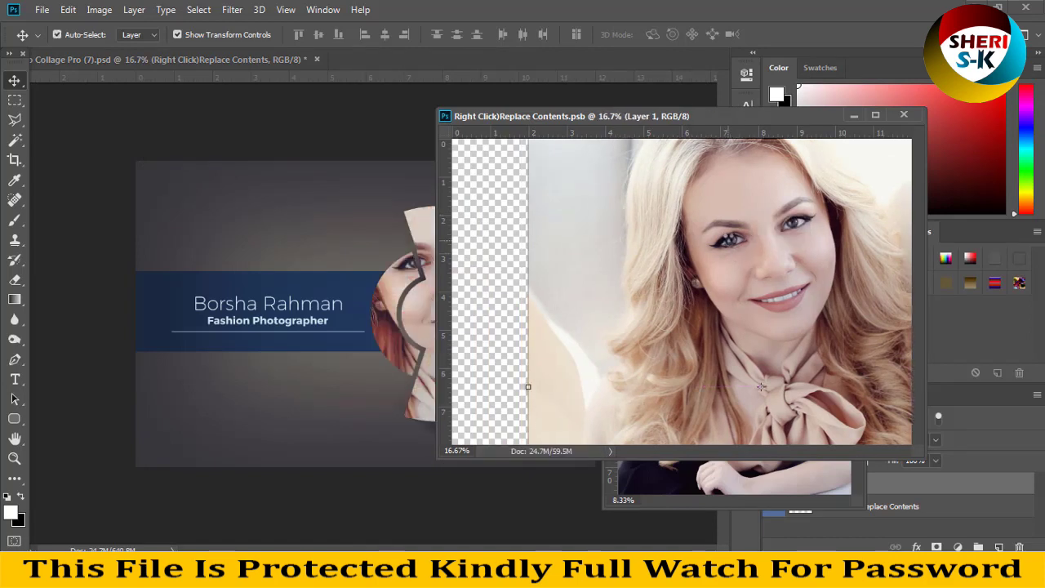
Close the smart object and the 19167.jpg photo windows
drag(675, 113, 488, 314)
click(716, 317)
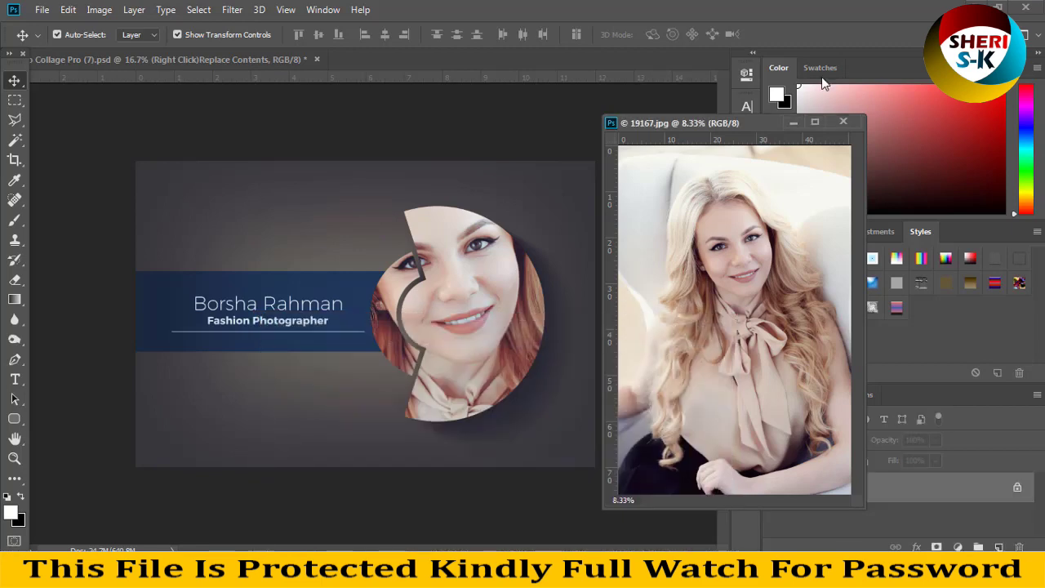
click(843, 122)
Preview an effect group in the upper part of the layer stack by showing it and hiding it again
scroll(829, 506, up, 5)
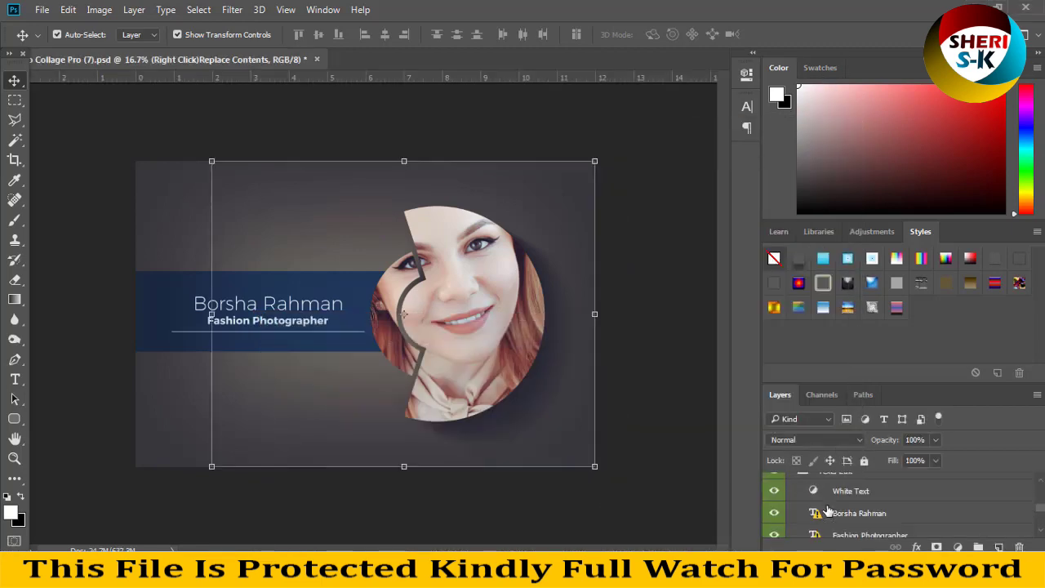
scroll(828, 507, up, 3)
click(774, 517)
click(774, 518)
Preview the Lens Flare and Black & White effect groups by showing and hiding each one
scroll(820, 519, down, 5)
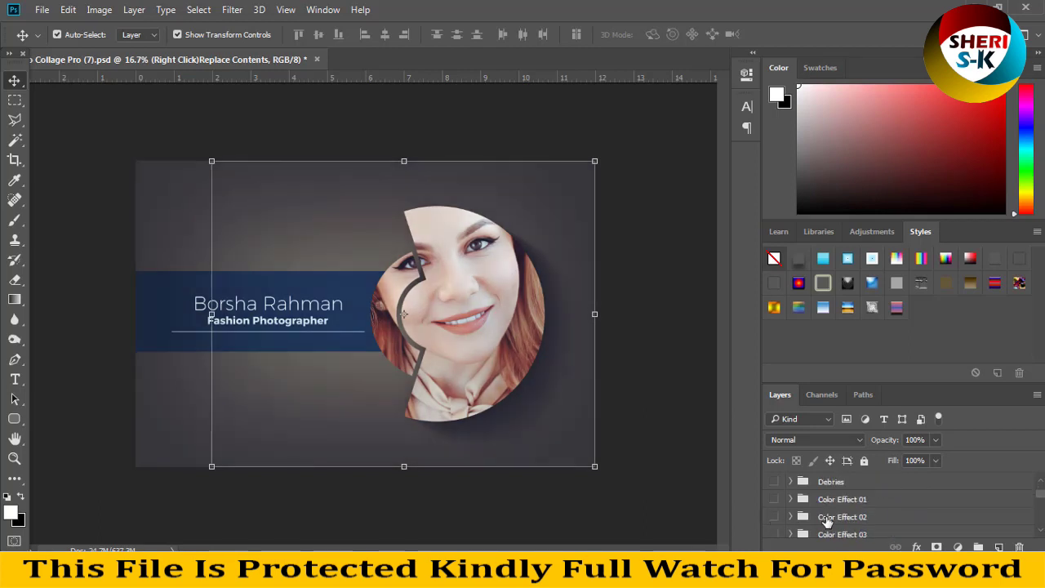
scroll(823, 522, down, 3)
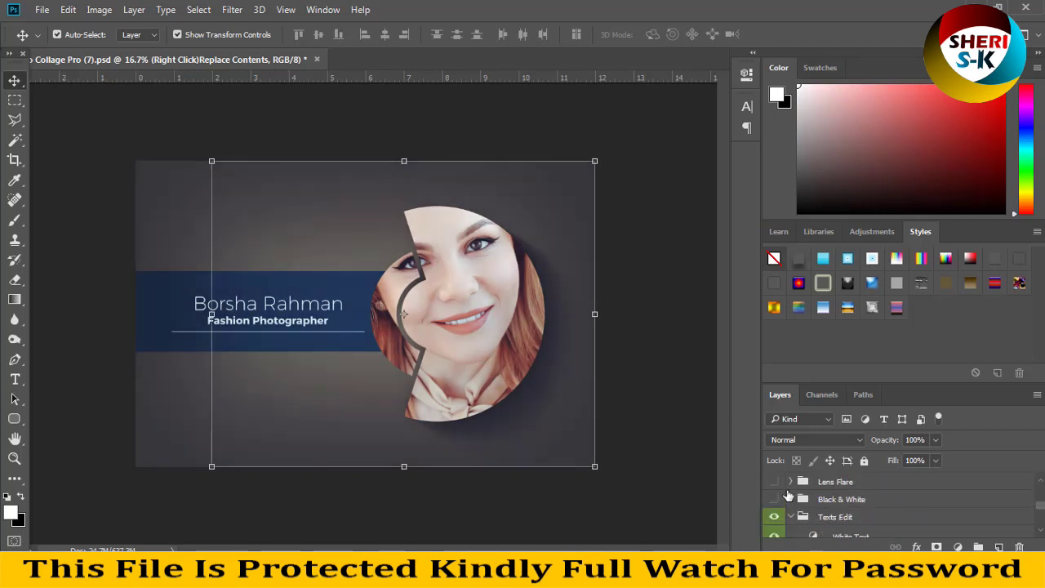
click(776, 481)
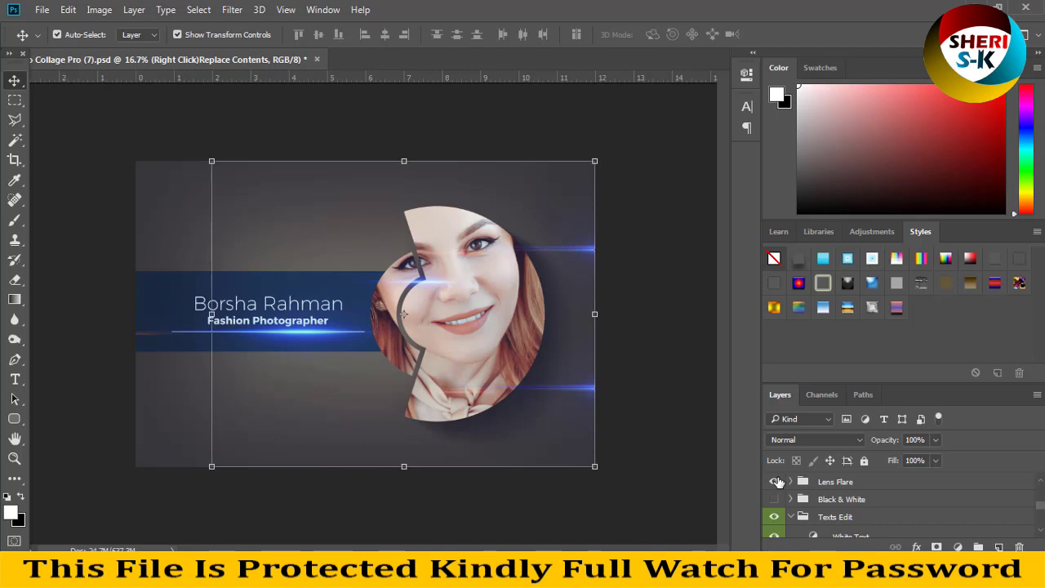
click(776, 482)
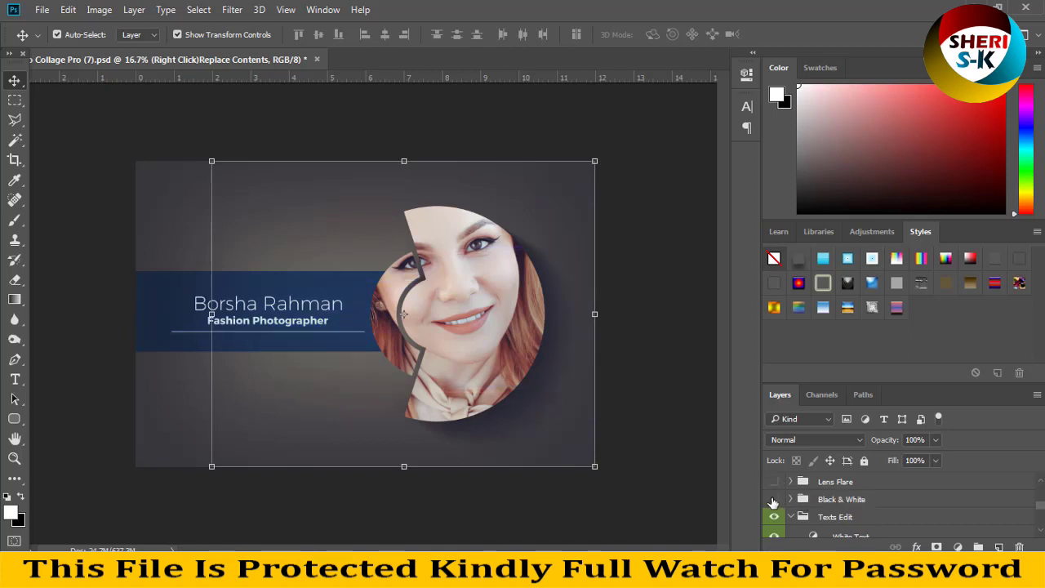
click(774, 499)
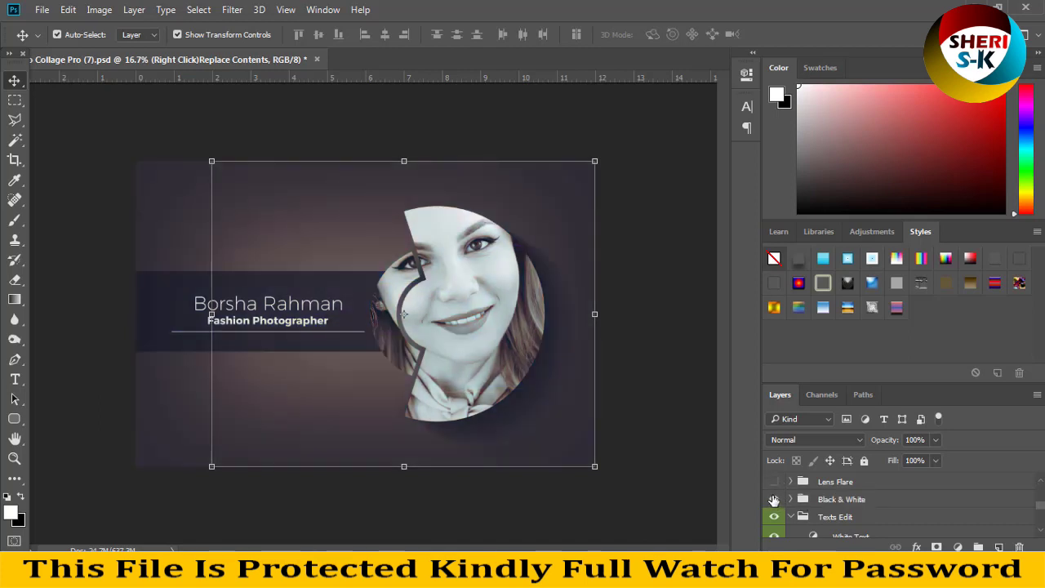
click(774, 499)
Preview the Color Splash 04 and Color Splash 03 effect groups by showing and hiding each one
scroll(775, 499, up, 1)
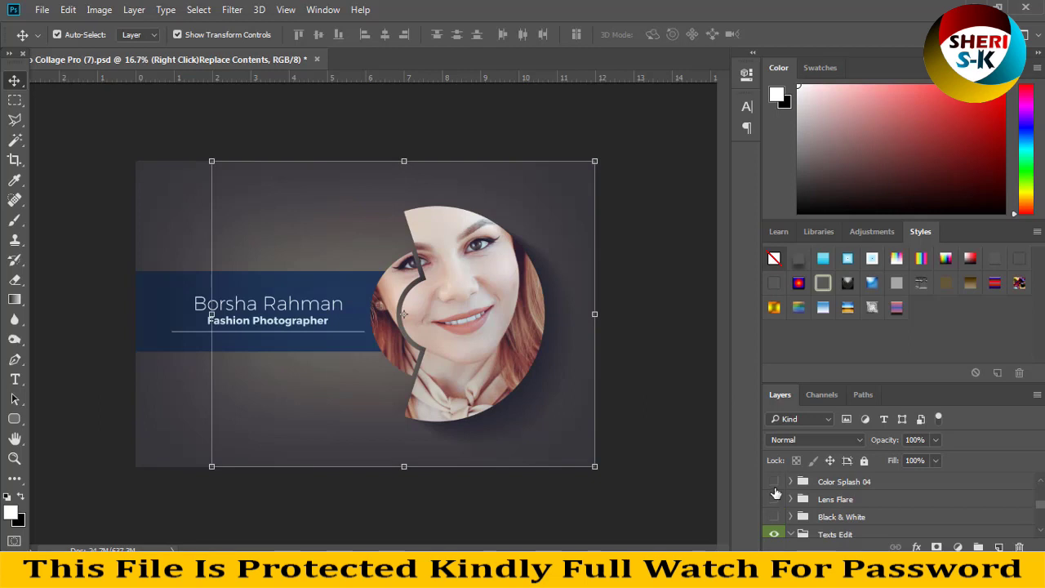
click(774, 481)
click(774, 482)
scroll(775, 490, up, 1)
click(774, 481)
click(774, 482)
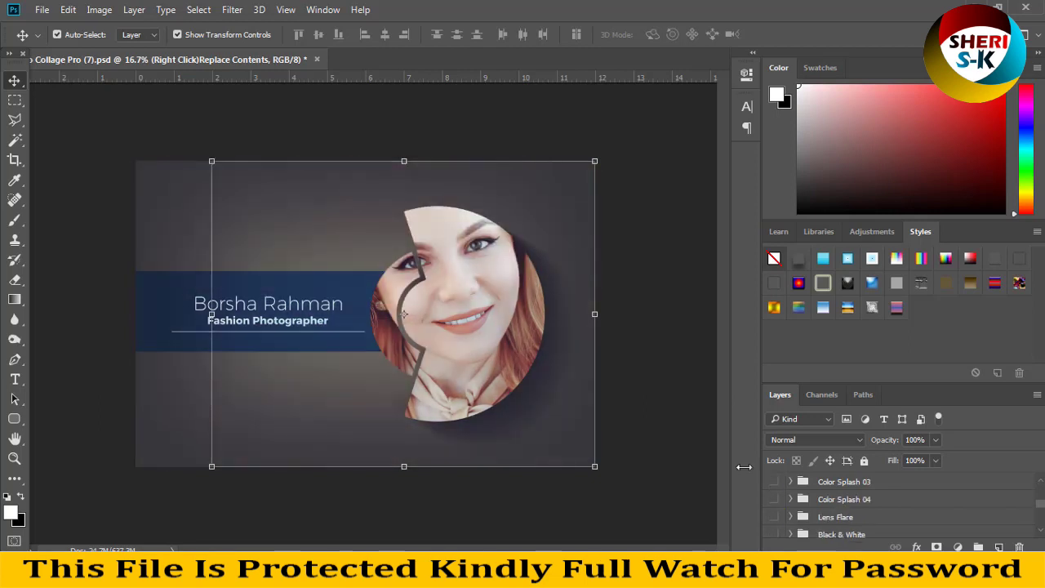
Close Photo Collage Pro (7).psd without saving the changes
click(316, 59)
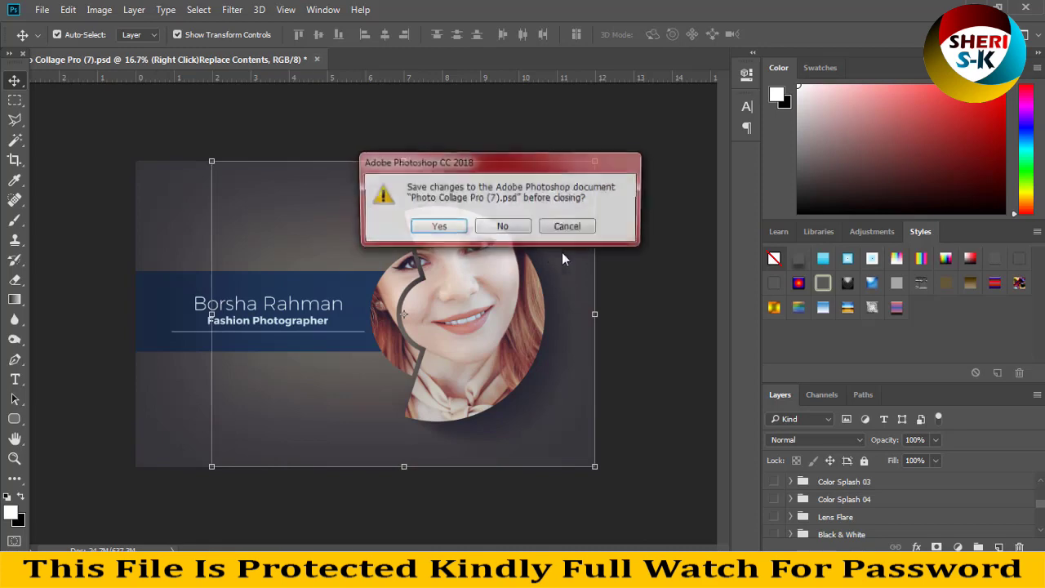
click(505, 227)
Switch to the Photo Collage Pro folder in Windows Explorer and look over the template thumbnails from the last back to the first
key(alt+Tab)
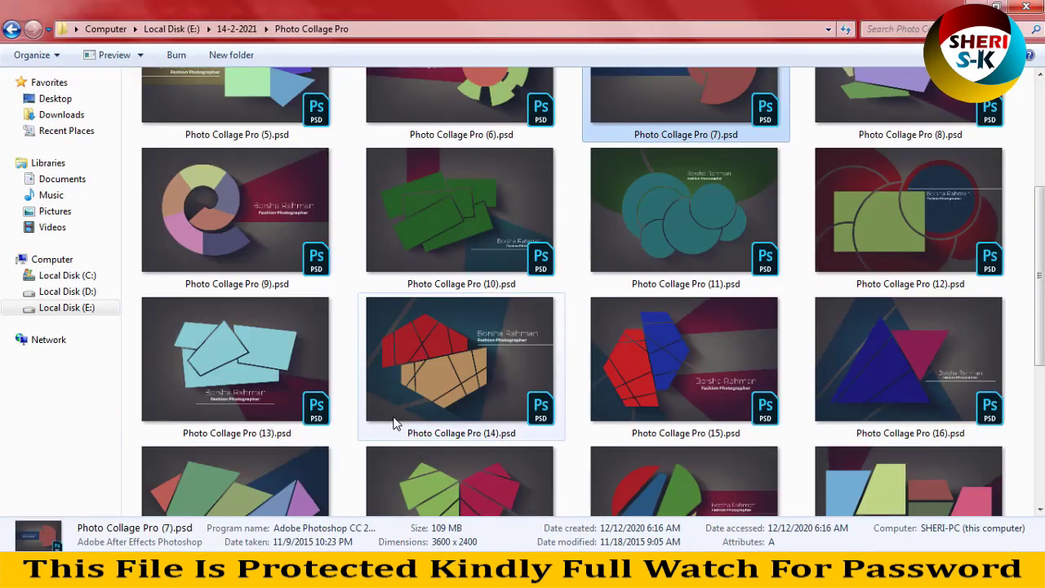
scroll(482, 343, down, 3)
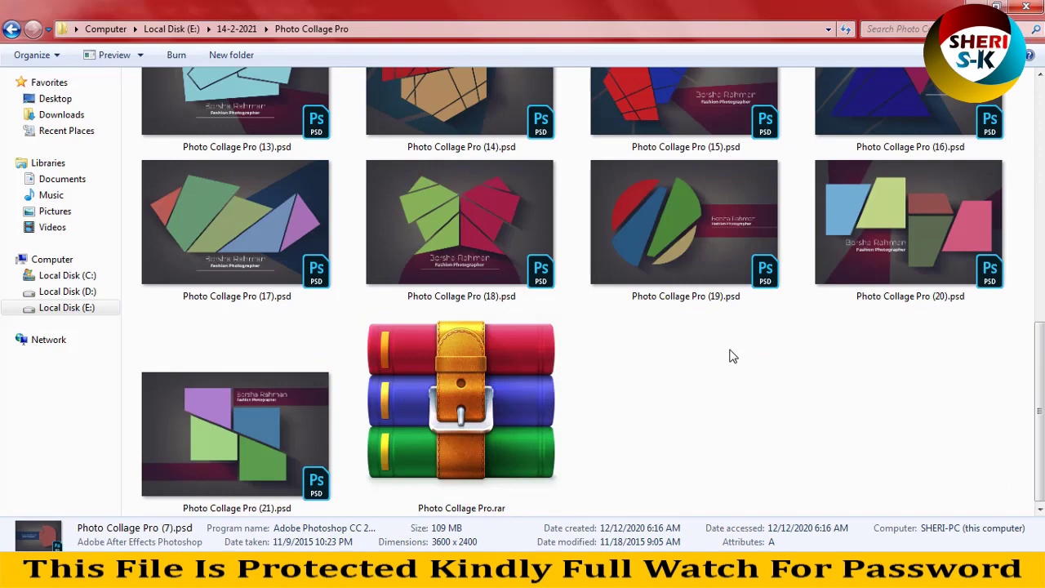
click(676, 371)
scroll(734, 363, up, 1)
scroll(490, 278, up, 5)
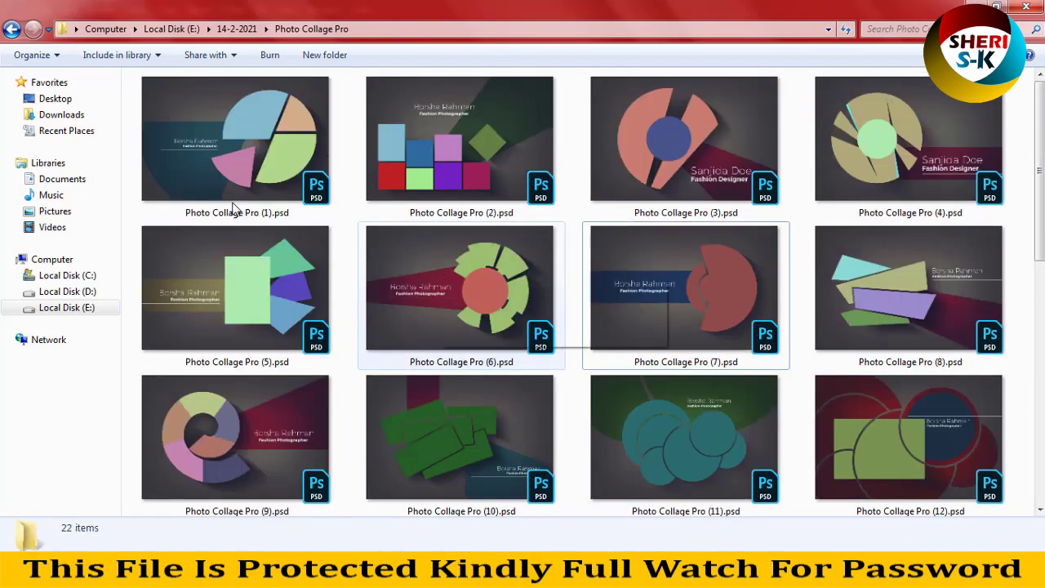
View Photo Collage Pro (1).psd in a maximized Windows Photo Viewer and browse the template previews through Photo Collage Pro (9).psd
double_click(232, 152)
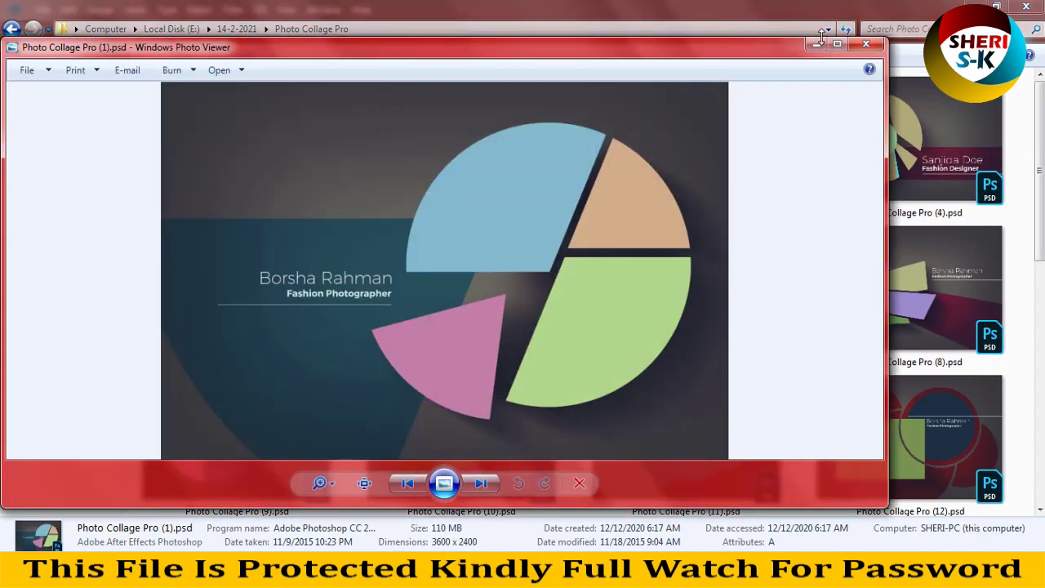
click(835, 45)
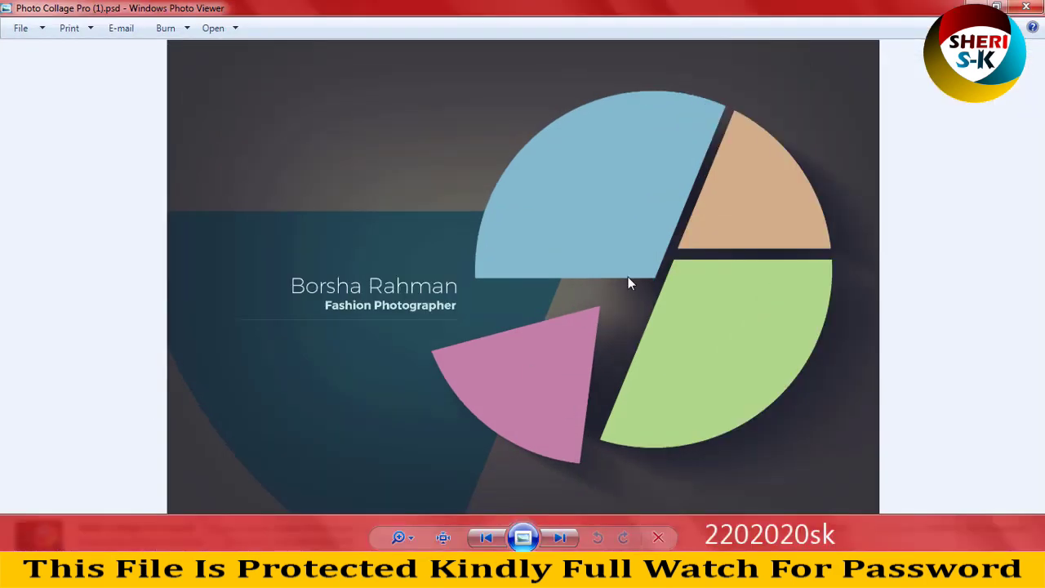
click(569, 538)
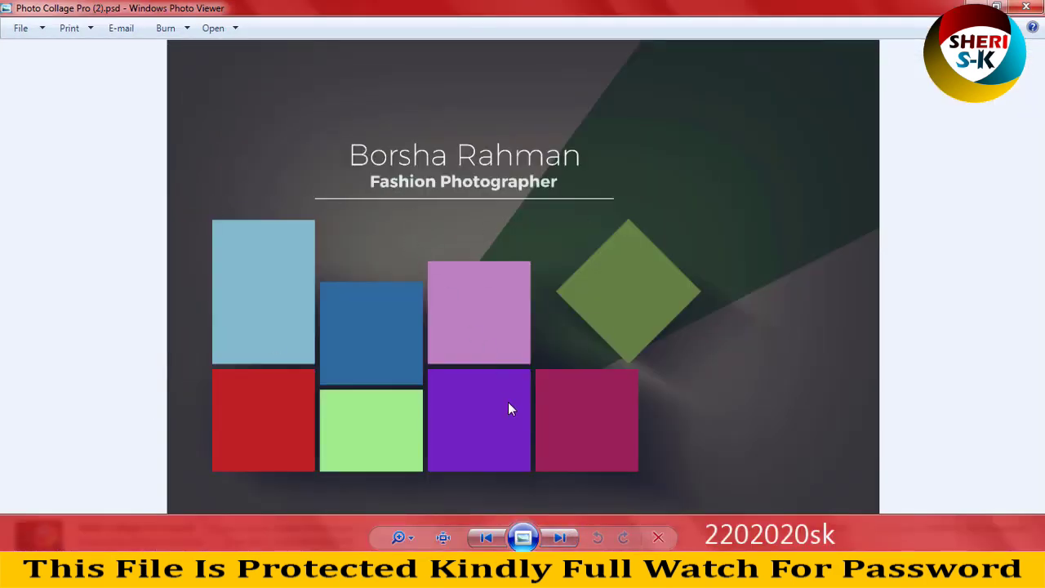
click(568, 536)
click(569, 538)
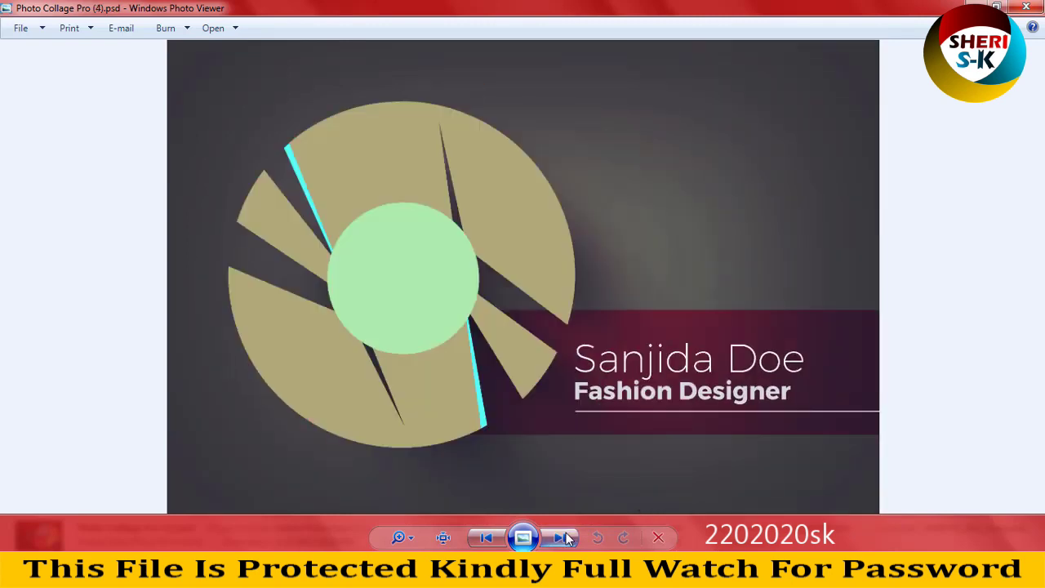
click(569, 538)
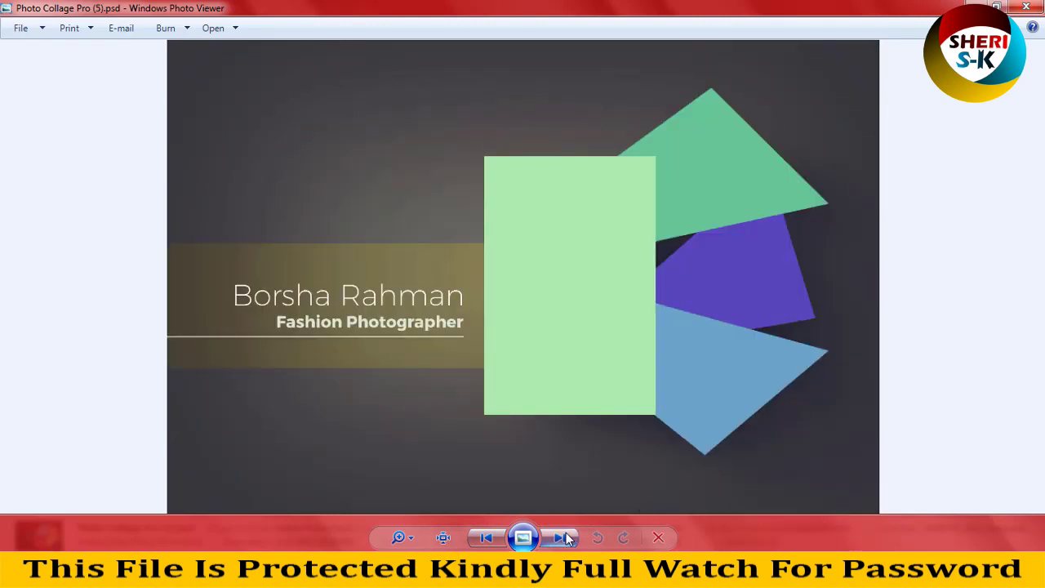
click(569, 538)
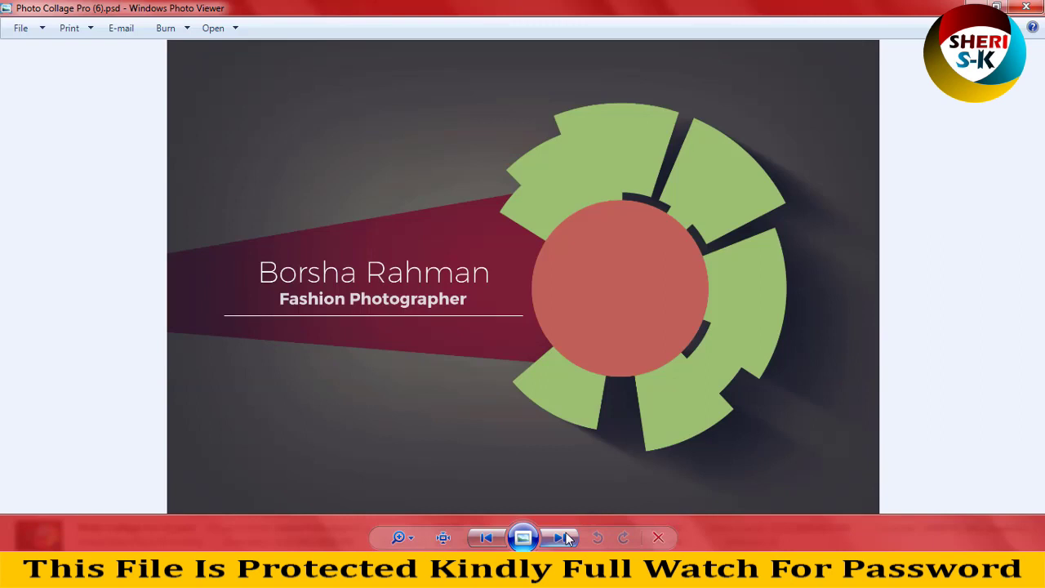
click(568, 538)
click(569, 538)
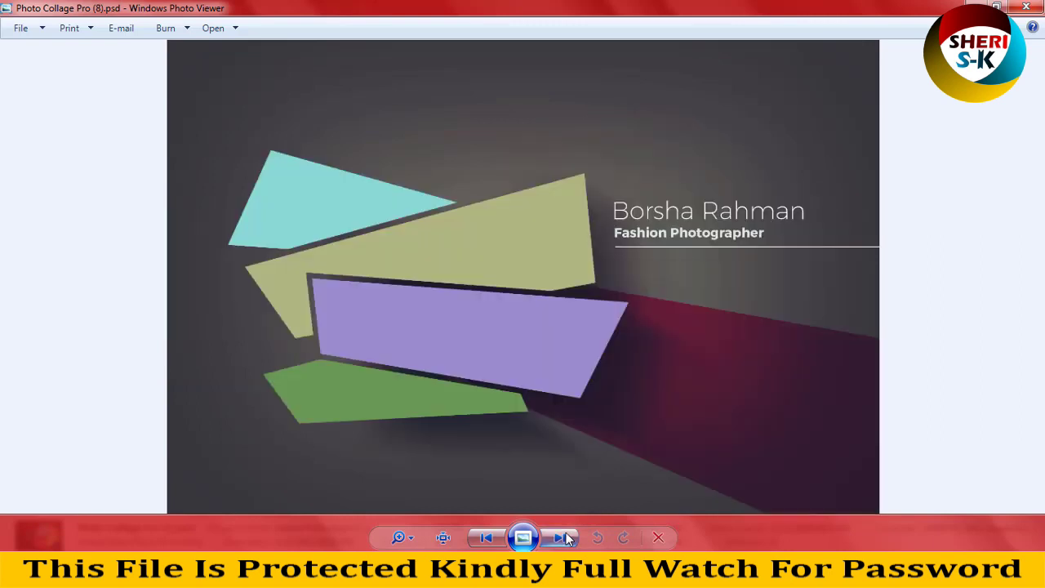
click(569, 538)
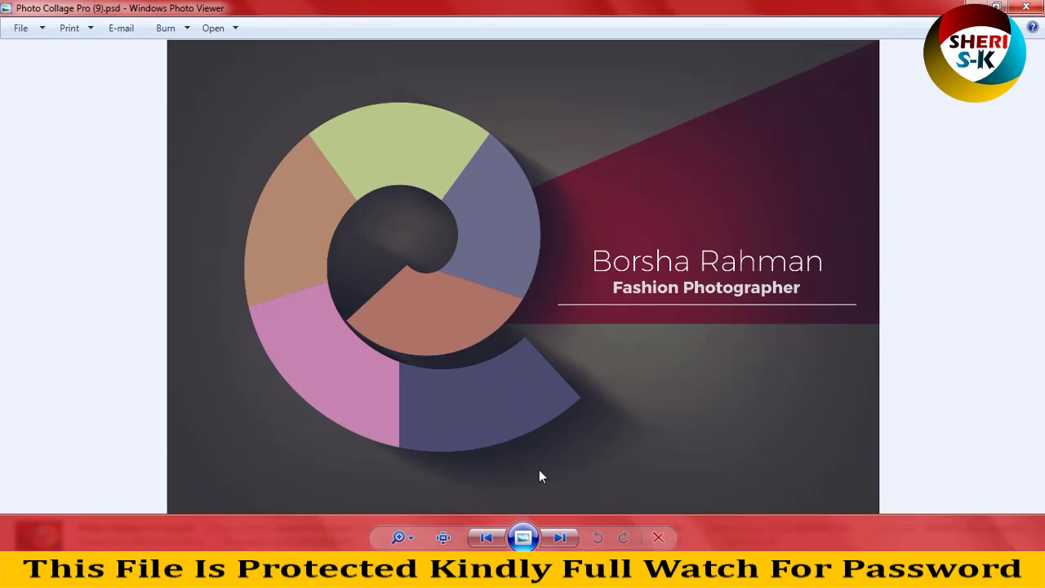
Browse the remaining template previews from Photo Collage Pro (10).psd until they wrap around to the first, and close the viewer
click(563, 536)
click(563, 536)
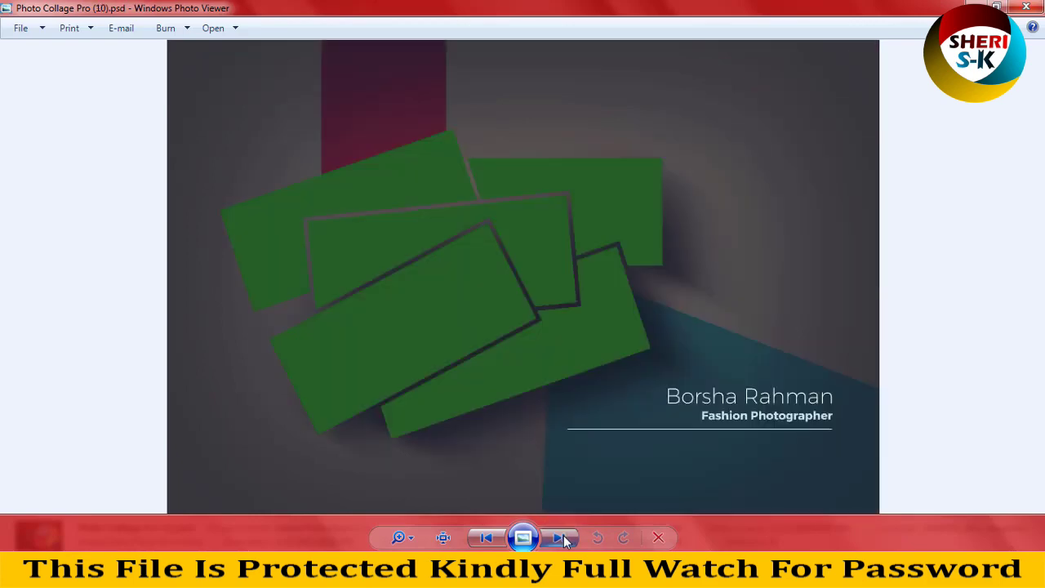
click(563, 536)
click(563, 537)
click(563, 537)
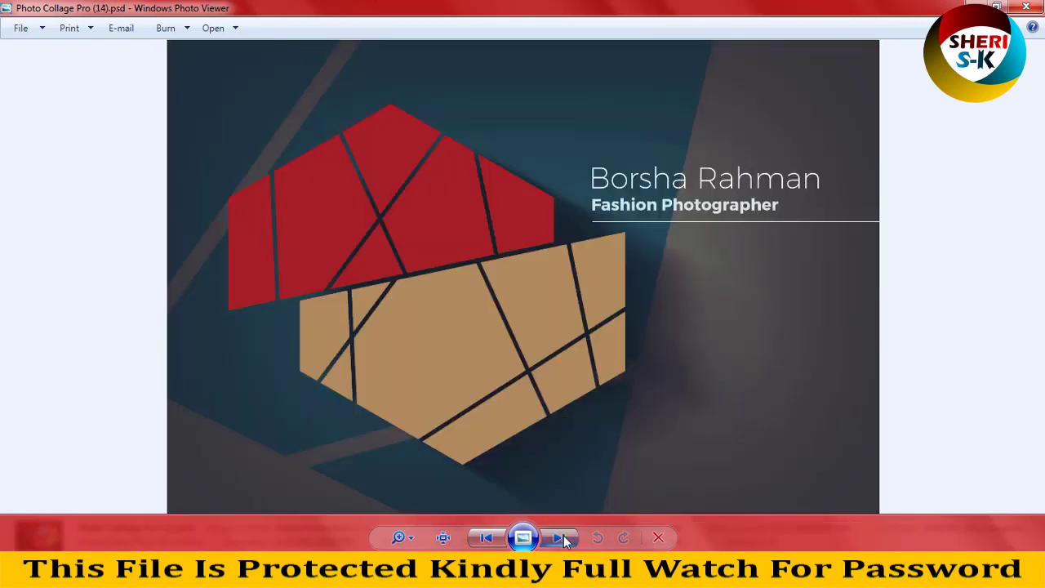
click(564, 536)
click(563, 537)
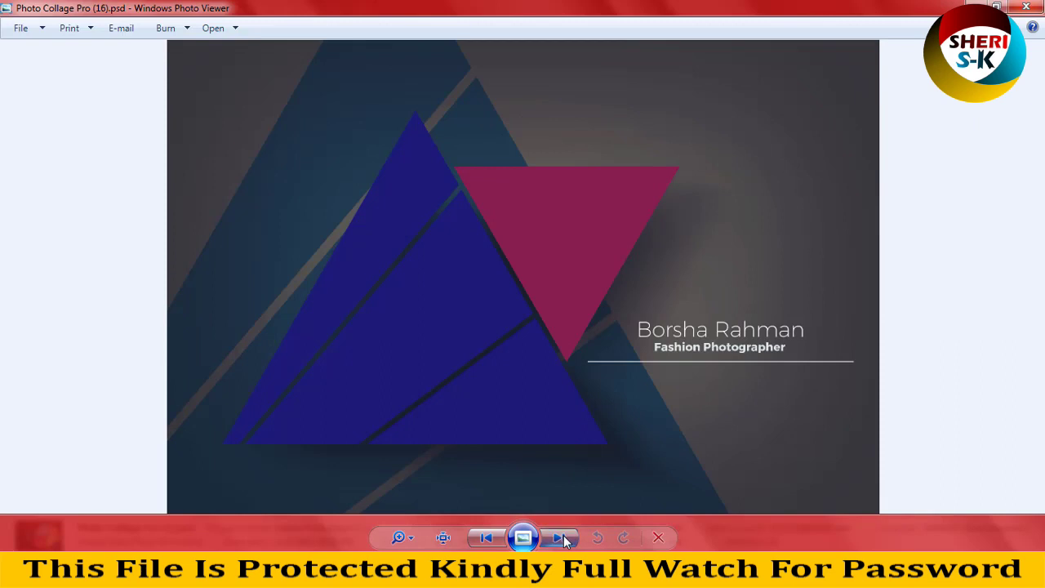
click(563, 536)
click(563, 536)
click(564, 537)
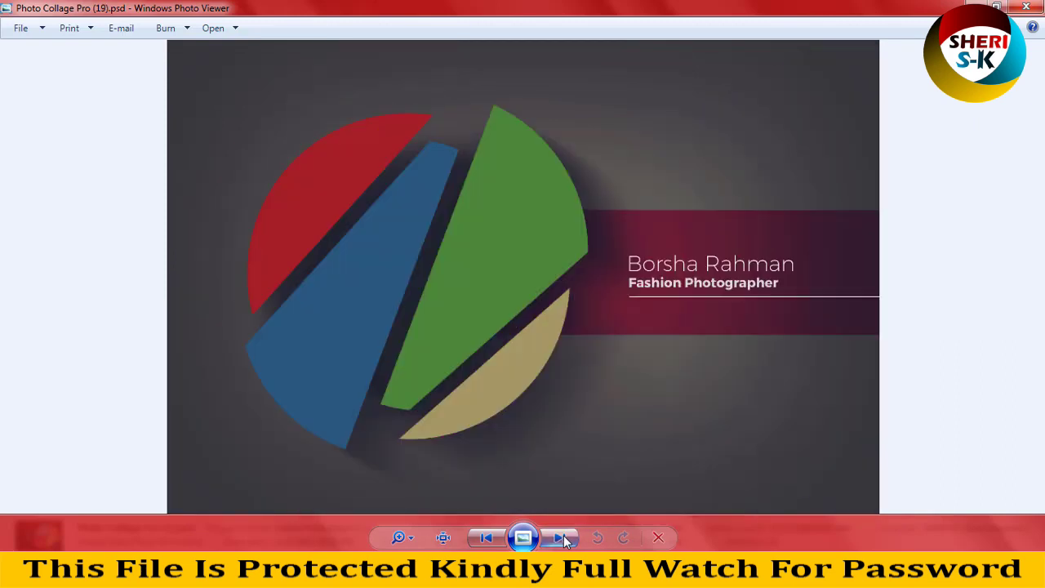
click(564, 536)
click(564, 536)
click(563, 536)
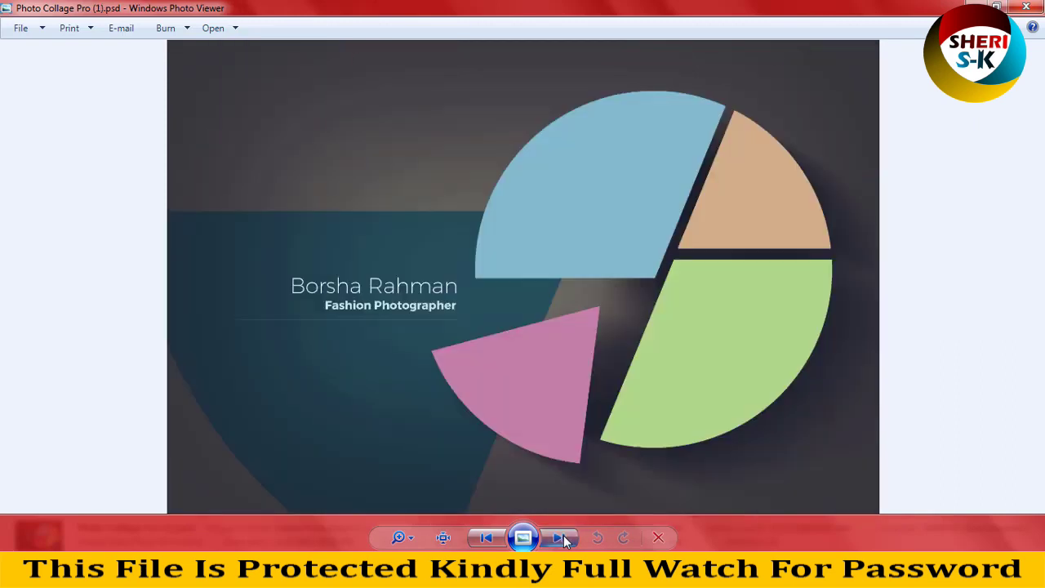
click(563, 536)
click(1020, 9)
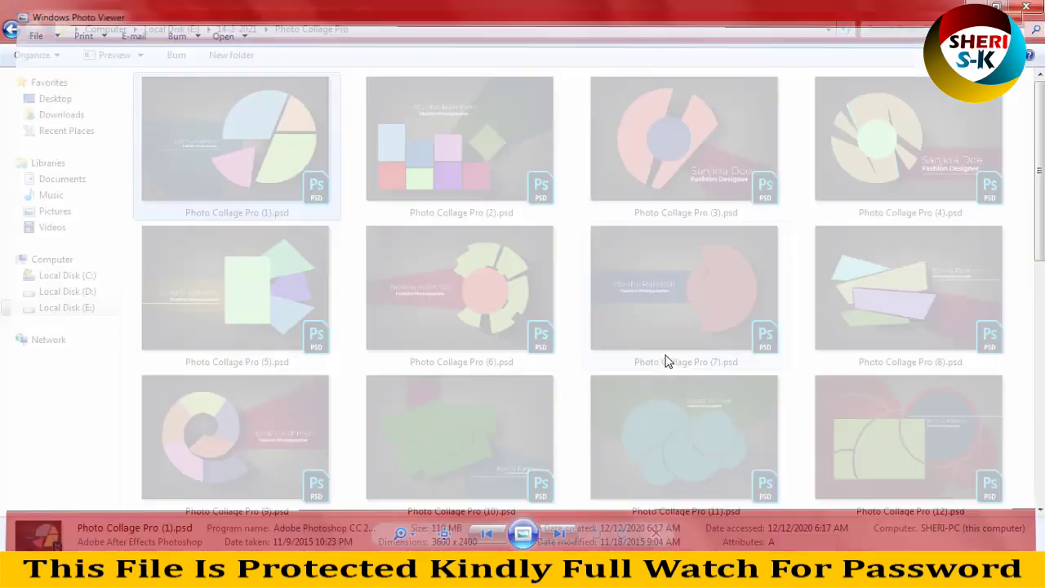
Open Photo Collage Pro (21).psd in Photoshop and select its blue panel, light green panel and lower dark band in turn
click(255, 419)
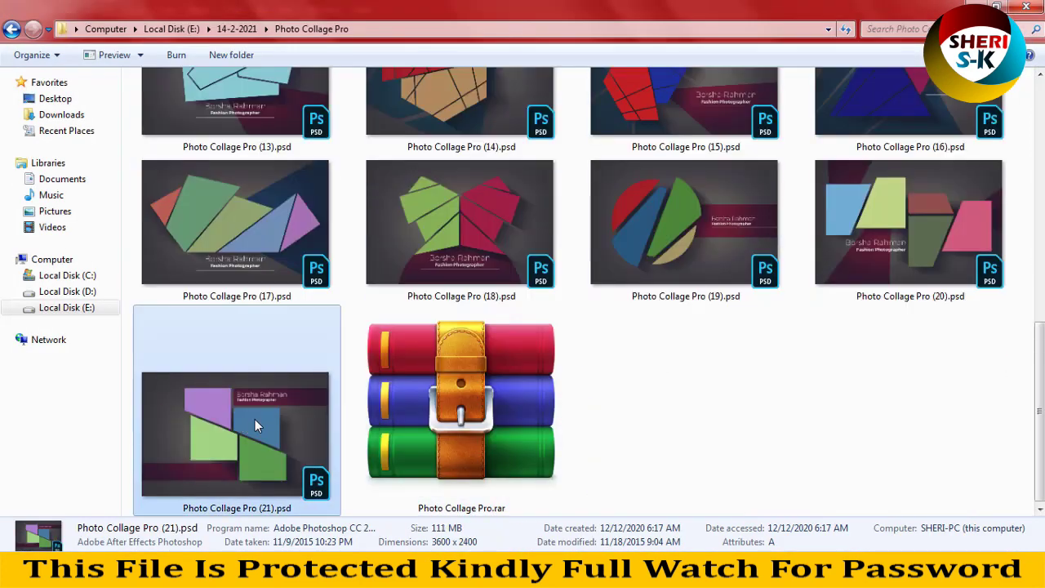
drag(254, 416, 331, 266)
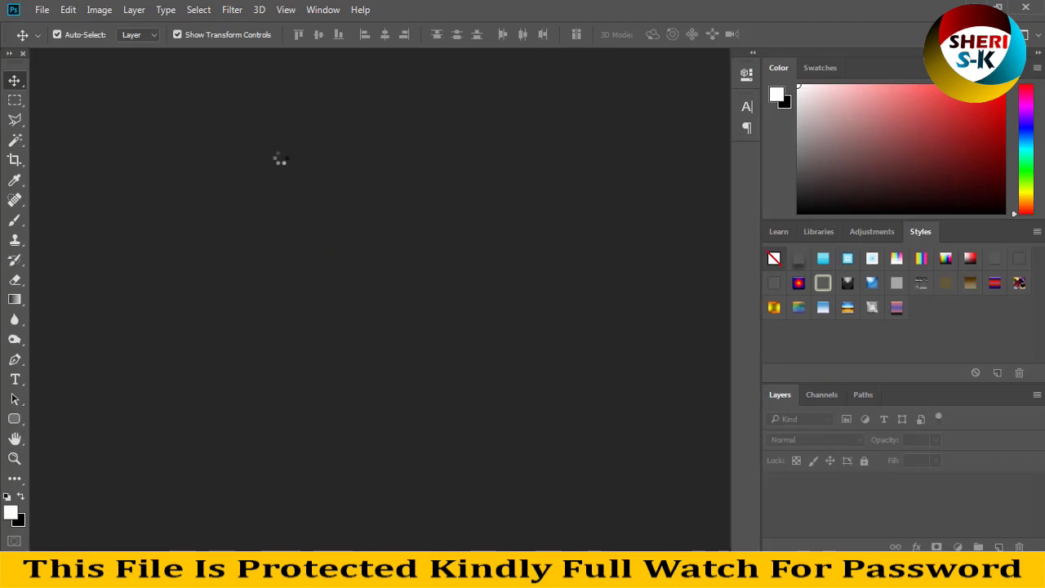
click(414, 286)
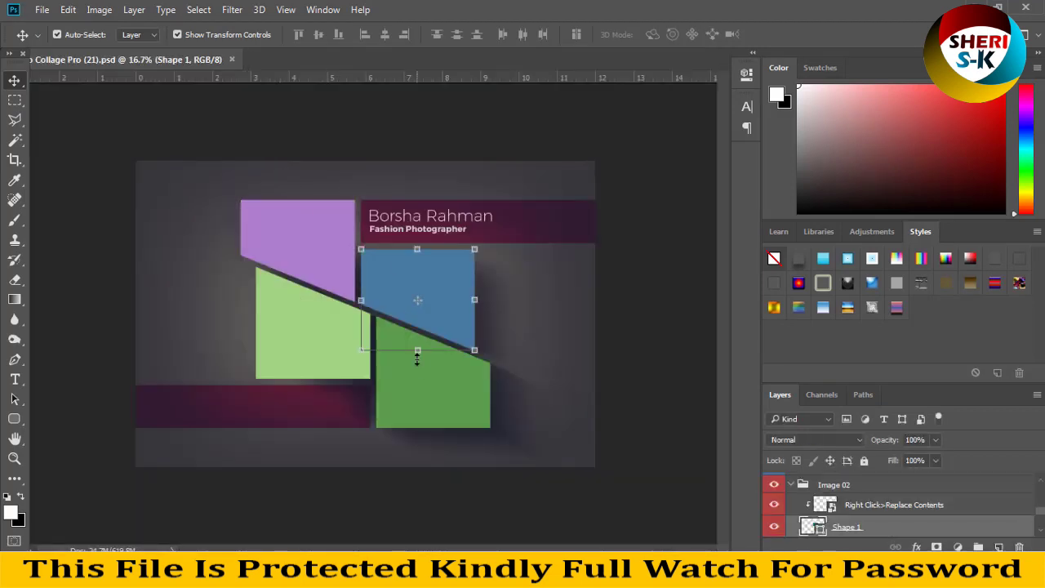
click(287, 356)
click(251, 400)
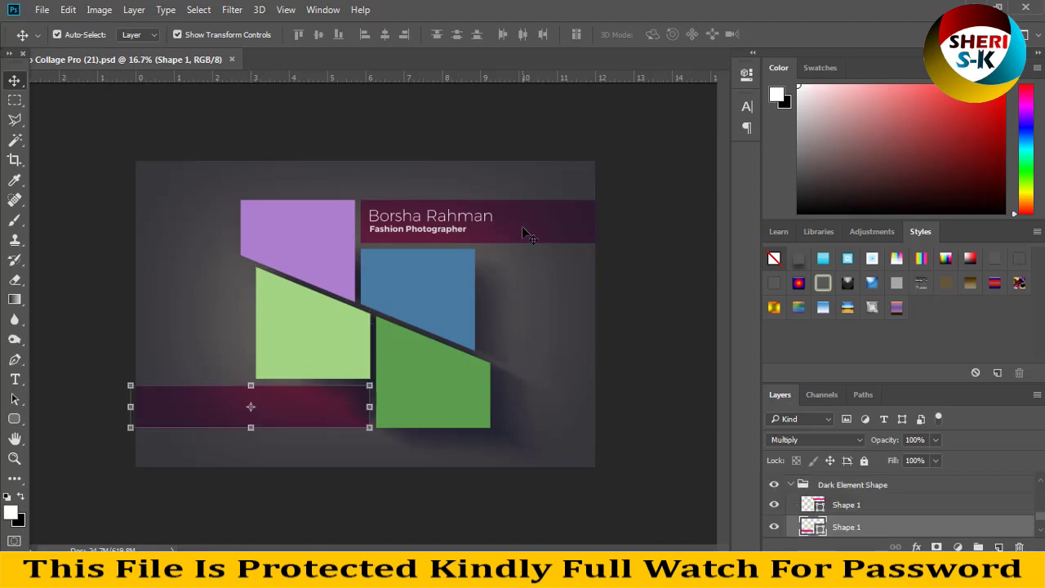
Add a Gradient Overlay to the dark band behind the name and try gradient presets up to the blue-to-red one
click(527, 222)
click(916, 547)
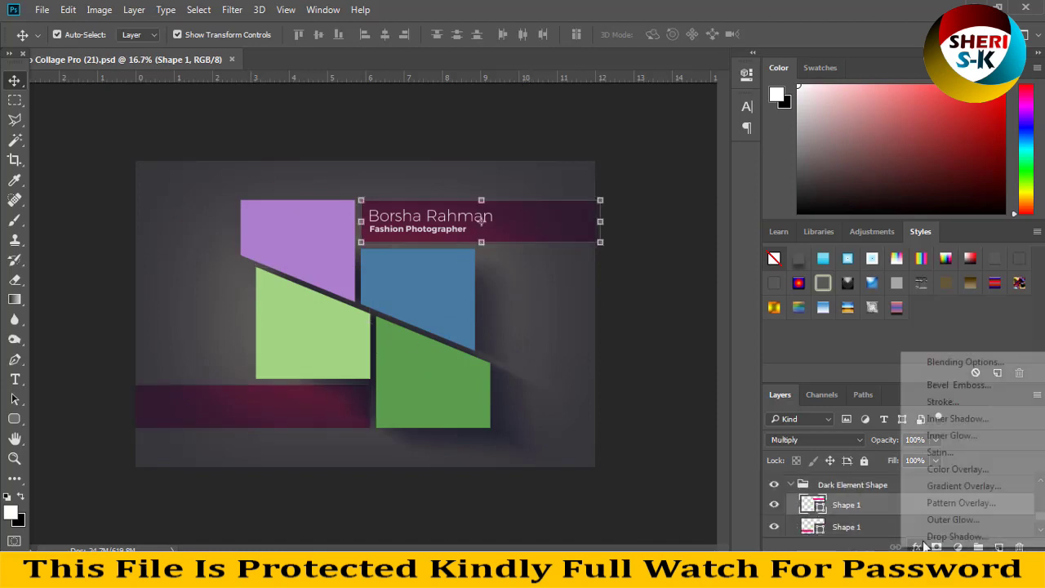
click(950, 488)
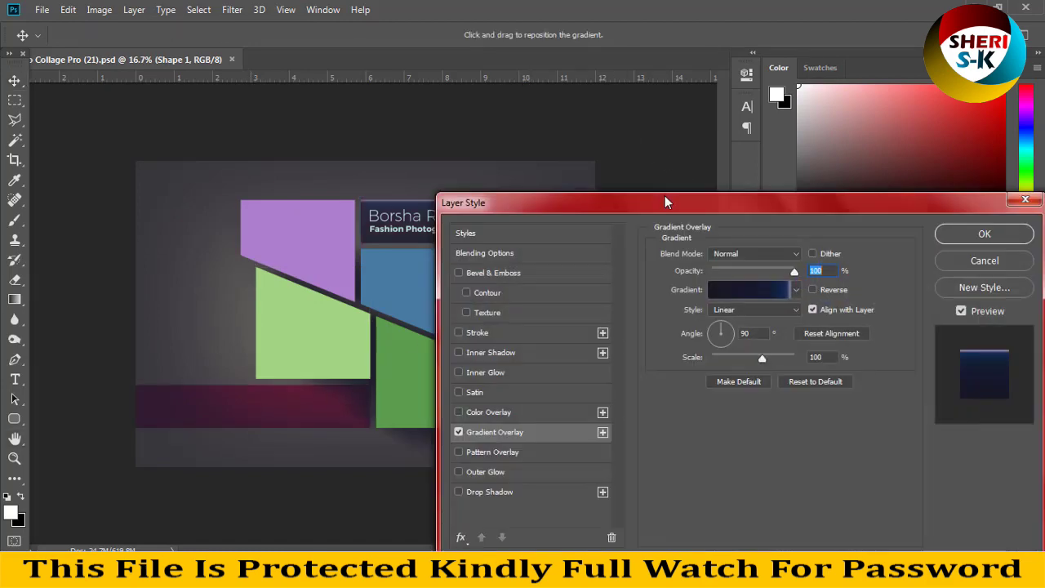
drag(672, 203, 863, 237)
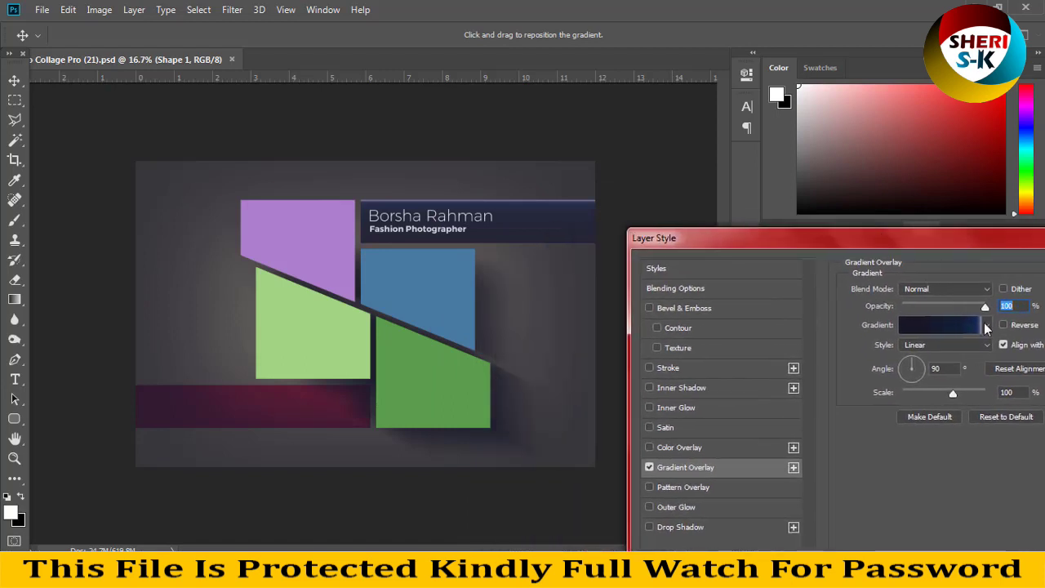
click(986, 327)
click(872, 371)
click(849, 427)
click(819, 430)
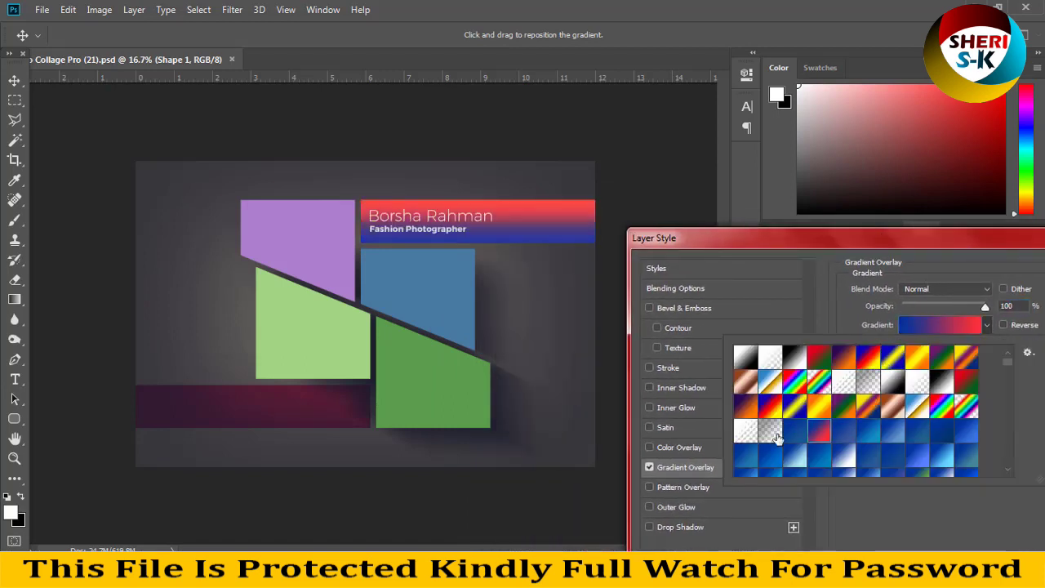
Change the band's gradient overlay to the gray-to-transparent preset and apply the layer style
click(770, 431)
click(972, 257)
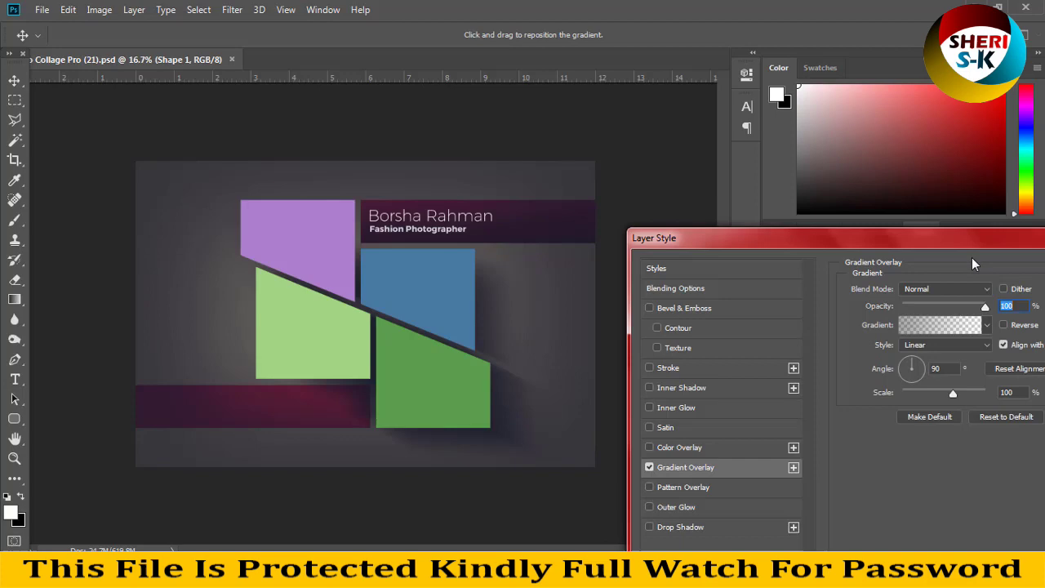
drag(936, 236, 721, 237)
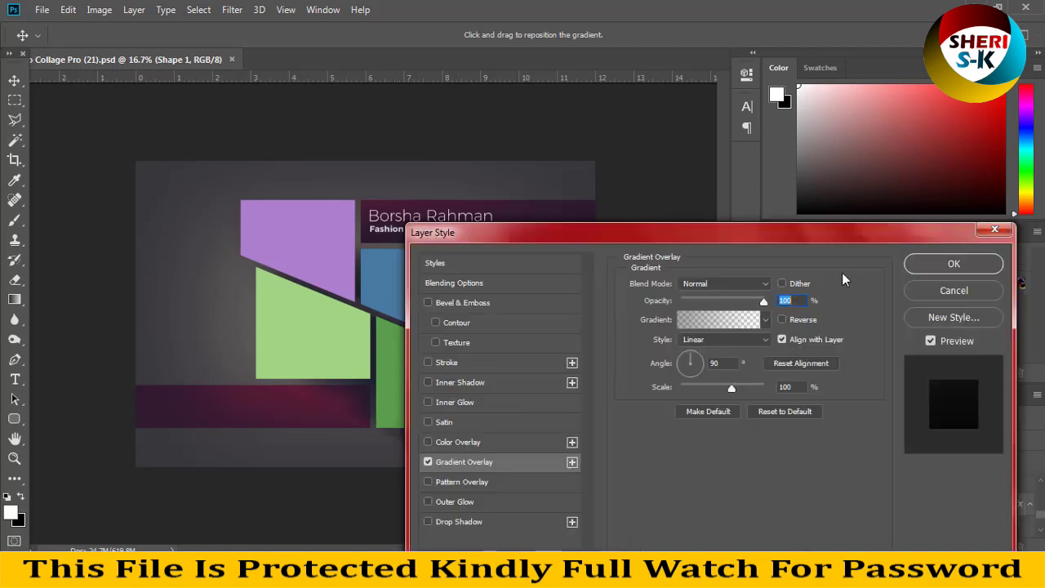
click(944, 269)
Close Photo Collage Pro (21).psd without saving and look over the template thumbnails in the Photo Collage Pro folder
click(231, 59)
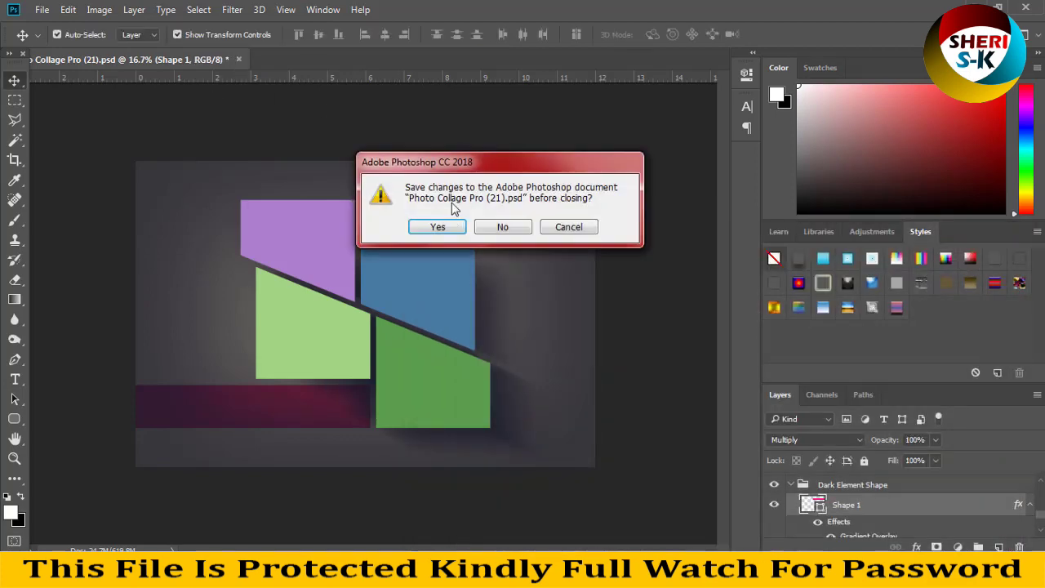
click(504, 227)
key(alt+Tab)
scroll(334, 466, up, 5)
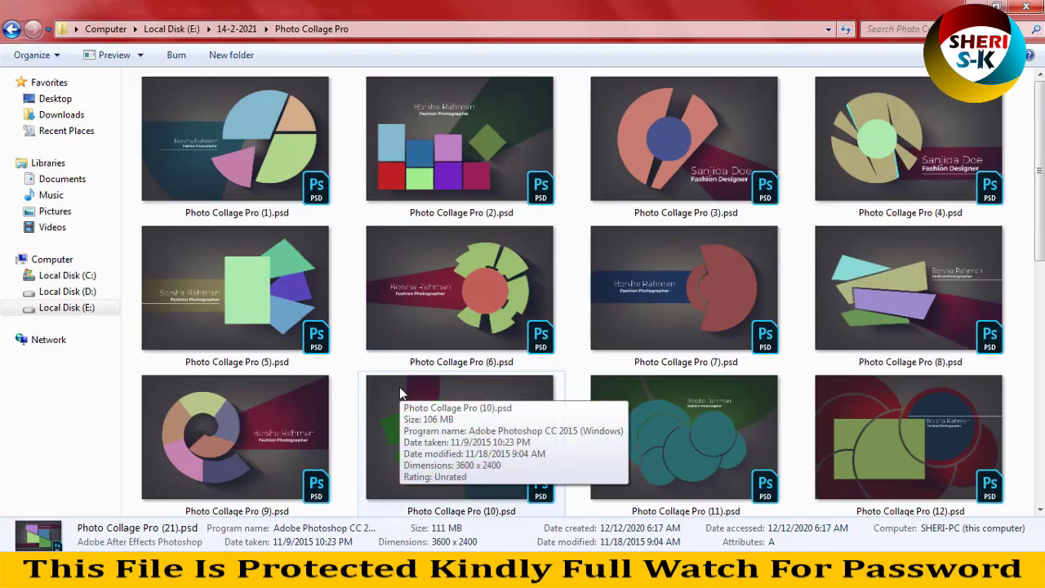
scroll(400, 391, down, 5)
click(645, 423)
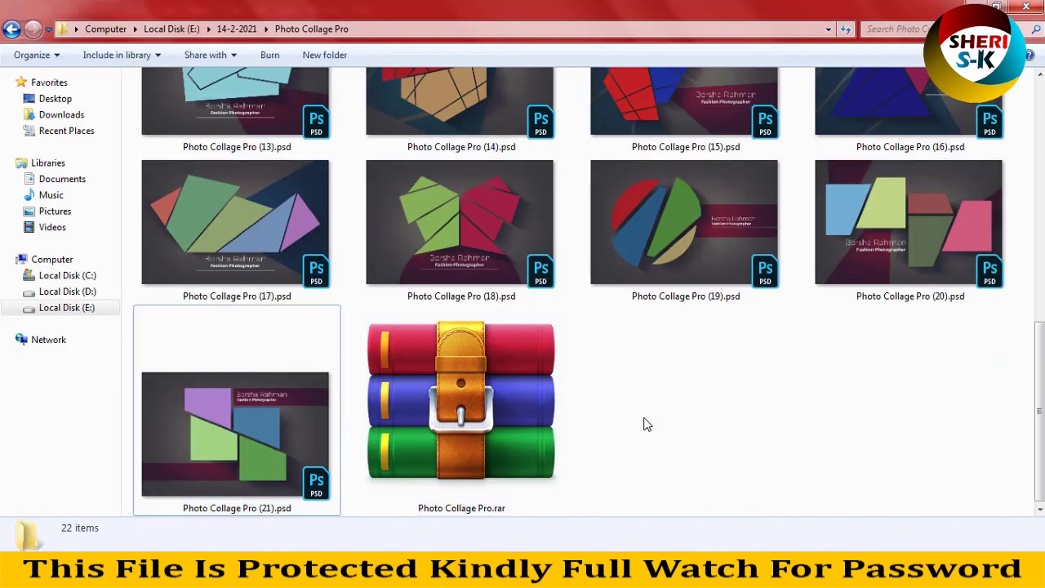
scroll(645, 424, up, 1)
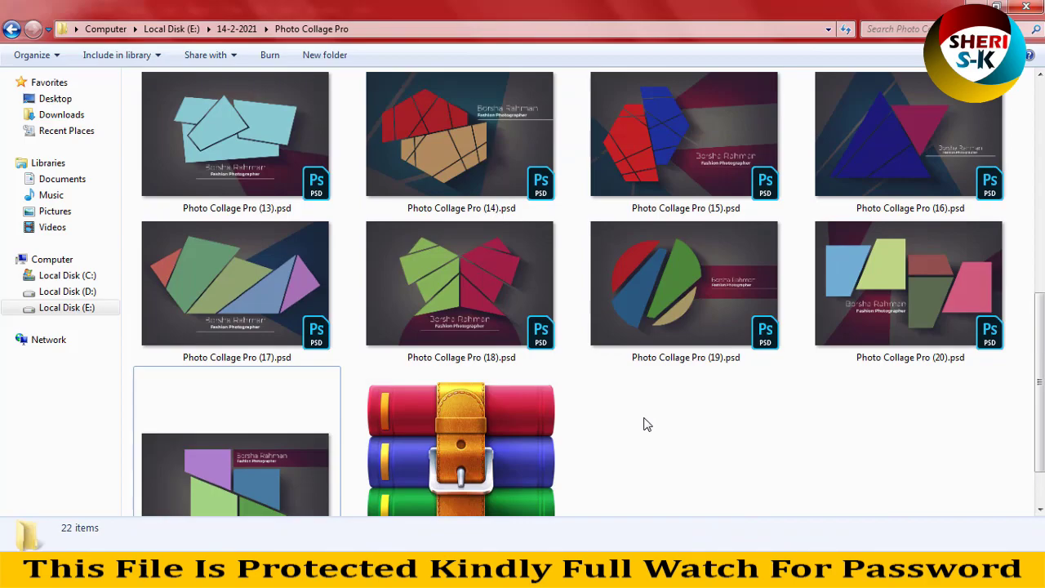